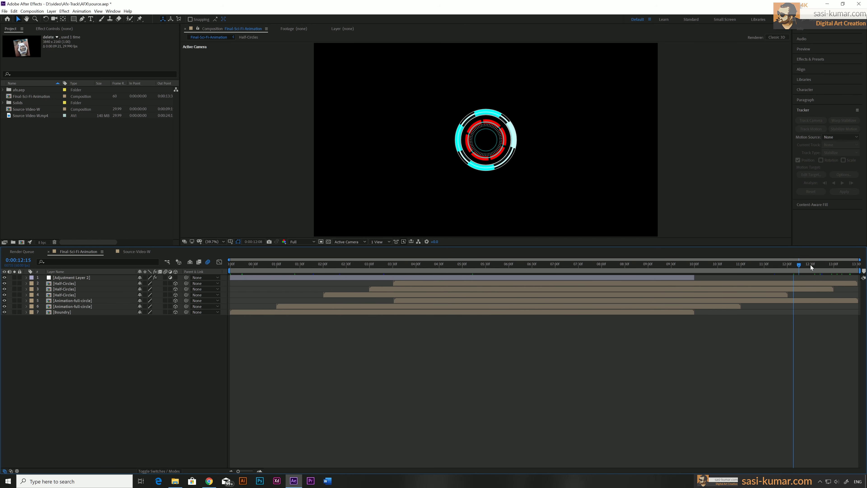
Step: Review the end of the Final-Sci-Fi-Animation composition and play through the watch footage in Source-Video-W
drag(811, 267, 858, 270)
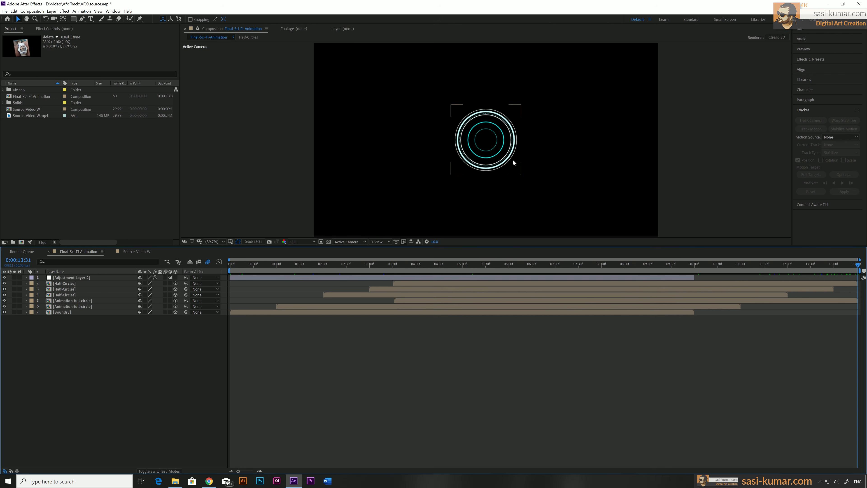
drag(771, 268, 858, 278)
click(131, 252)
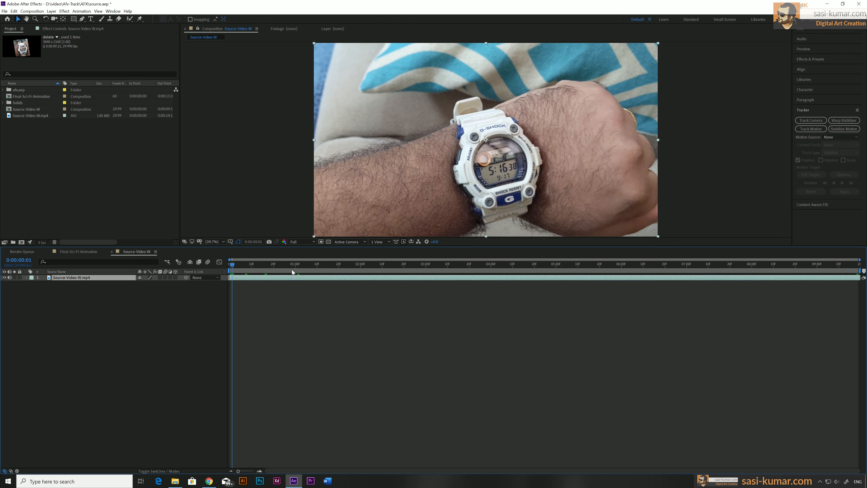
drag(229, 268, 637, 270)
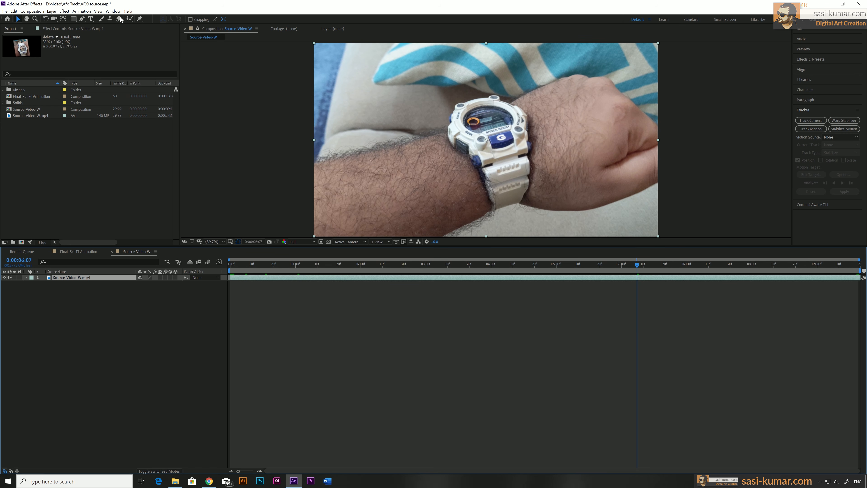
Step: Check whether the Tracker panel is enabled and inspect the watch footage at 0:00:06:25
click(113, 11)
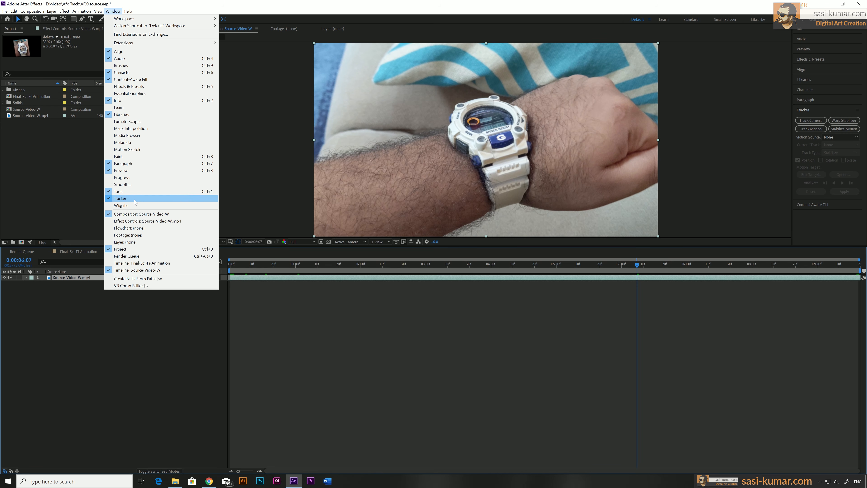
click(486, 359)
click(676, 264)
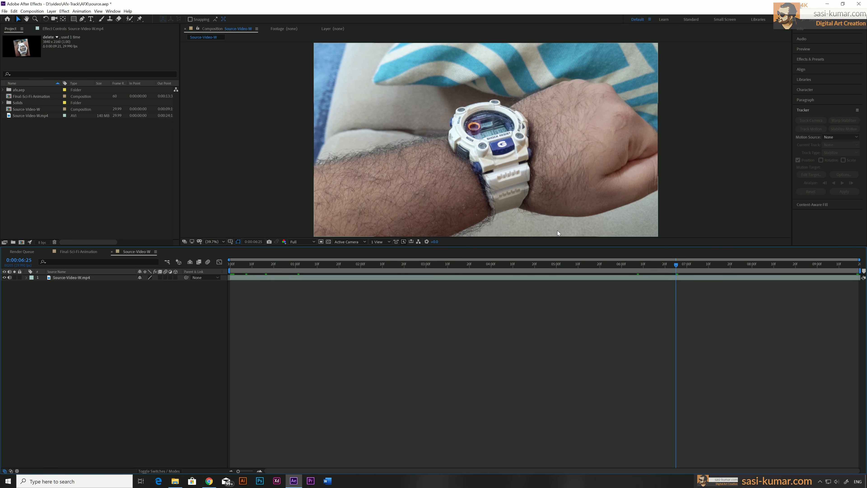
Step: Add a full-size 3840 × 2160 px black solid above the watch footage, with the playhead at the first frame
key(Home)
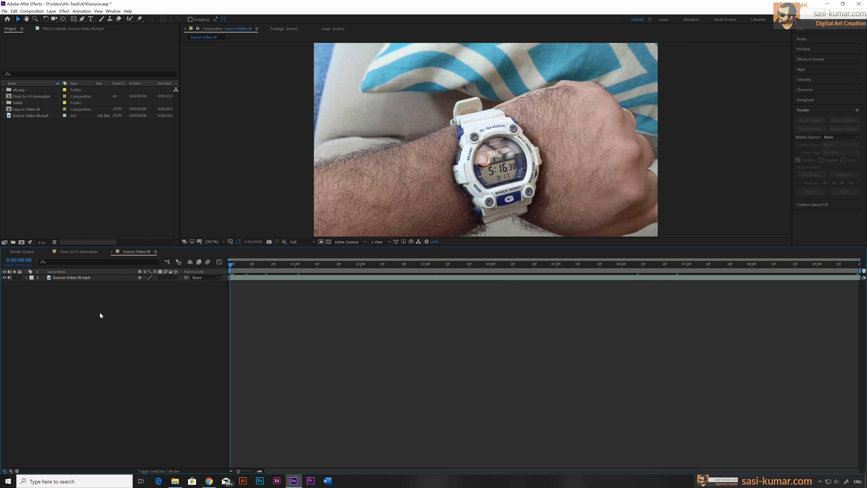
right_click(101, 293)
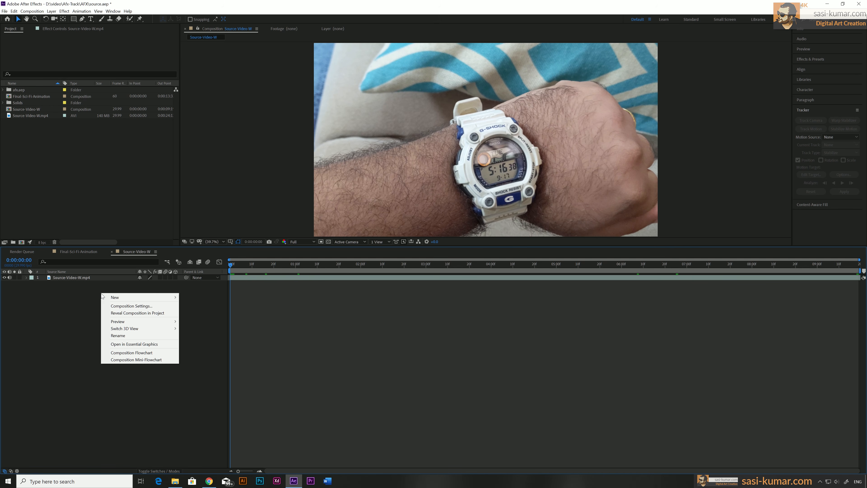
mouse_move(128, 298)
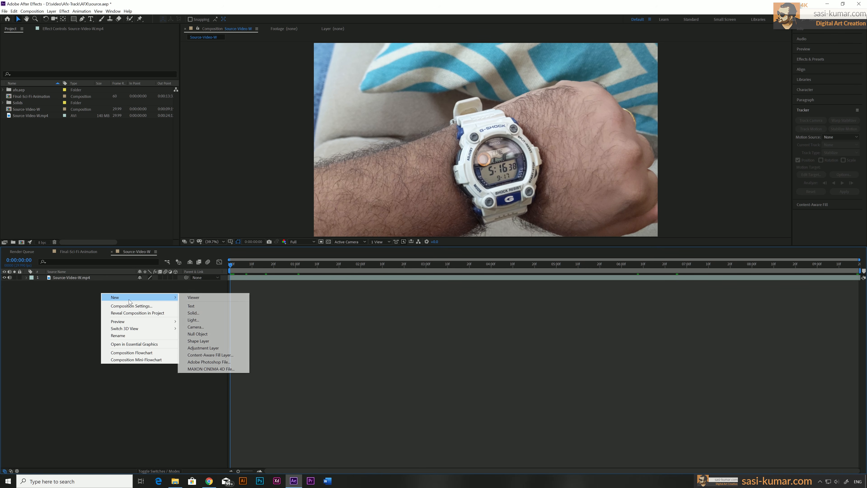
click(186, 311)
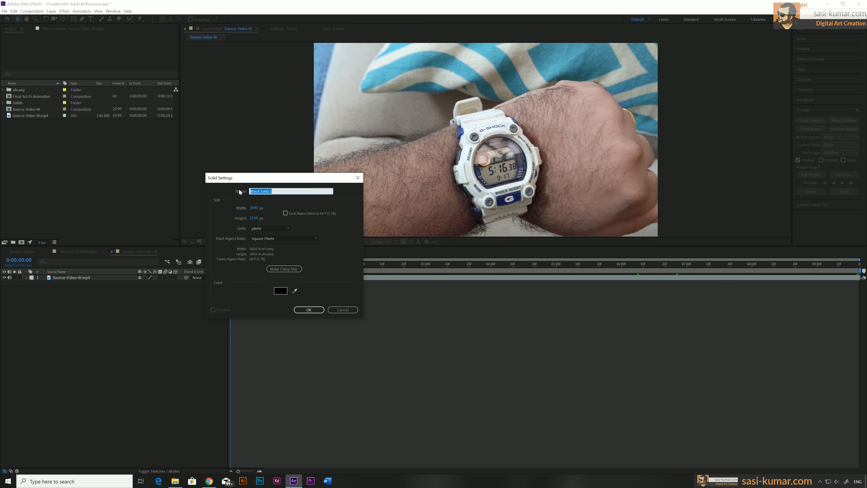
click(315, 310)
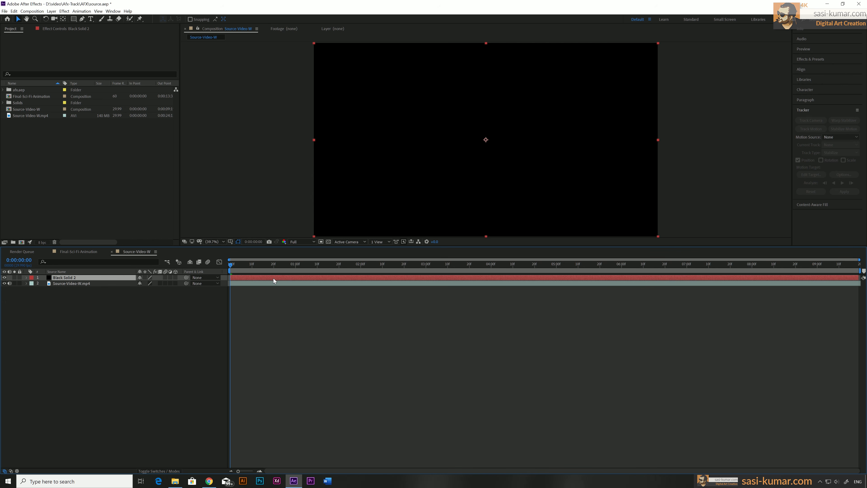
Step: Draw a closed four-point mask with the Pen tool on the black solid, roughly covering the watch area
click(82, 19)
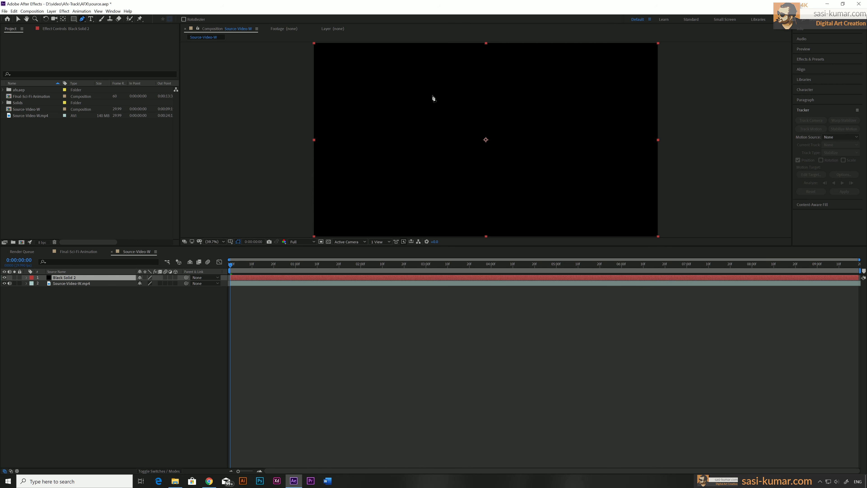
click(442, 97)
click(523, 92)
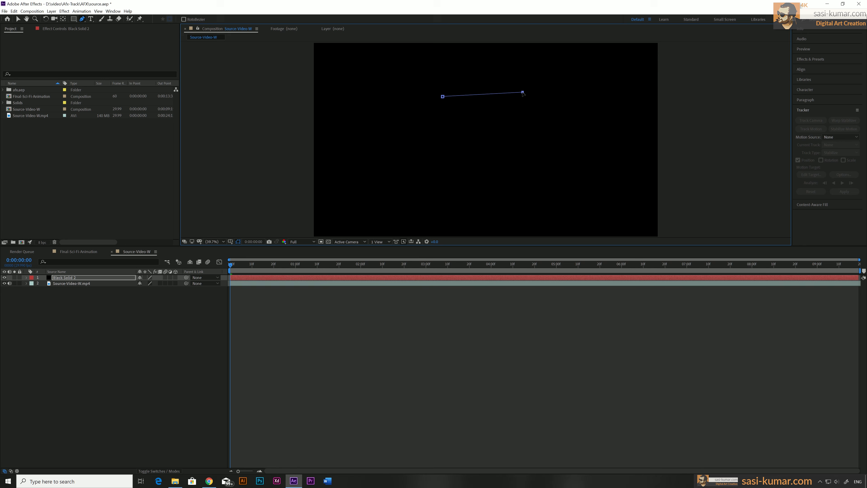
click(547, 211)
click(432, 214)
click(443, 98)
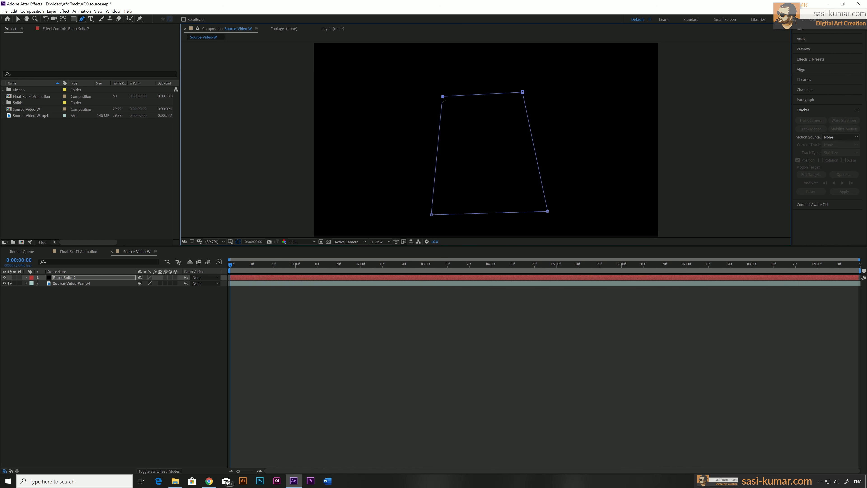
Step: Lower the black solid's opacity so the watch shows through it
click(71, 278)
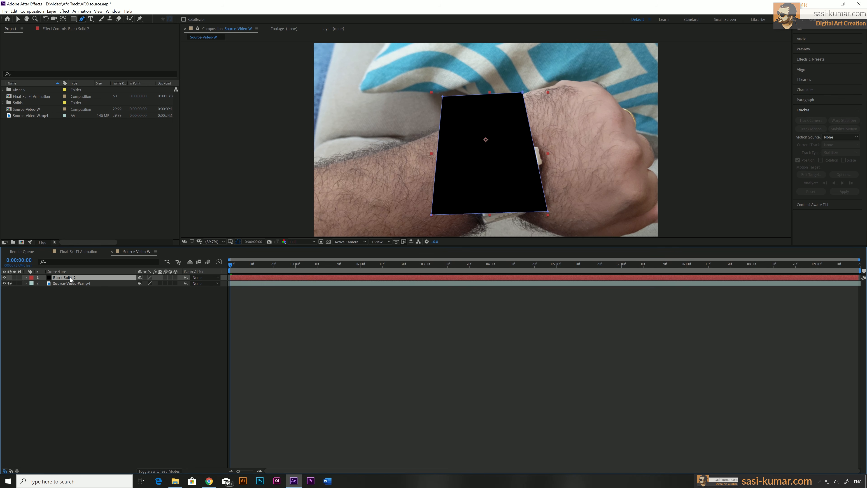
key(t)
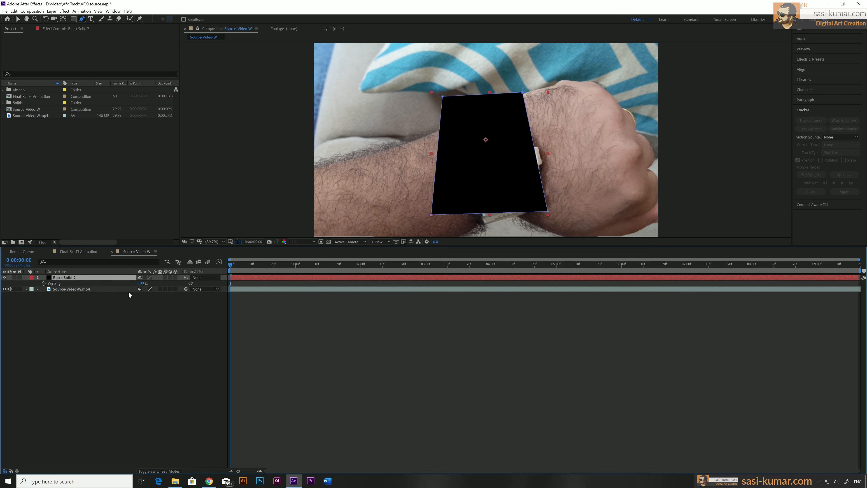
drag(142, 284, 131, 287)
Step: Reveal the black solid's mask path and start keyframing it at 0:00:00:00
click(70, 277)
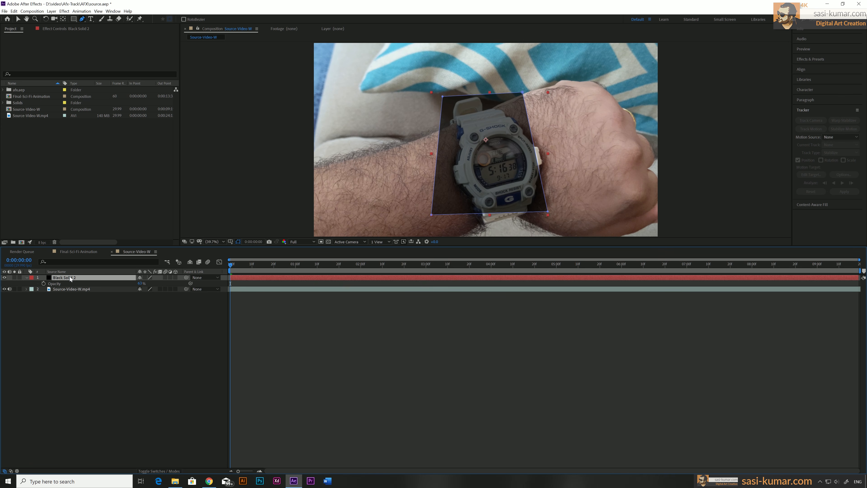
key(m)
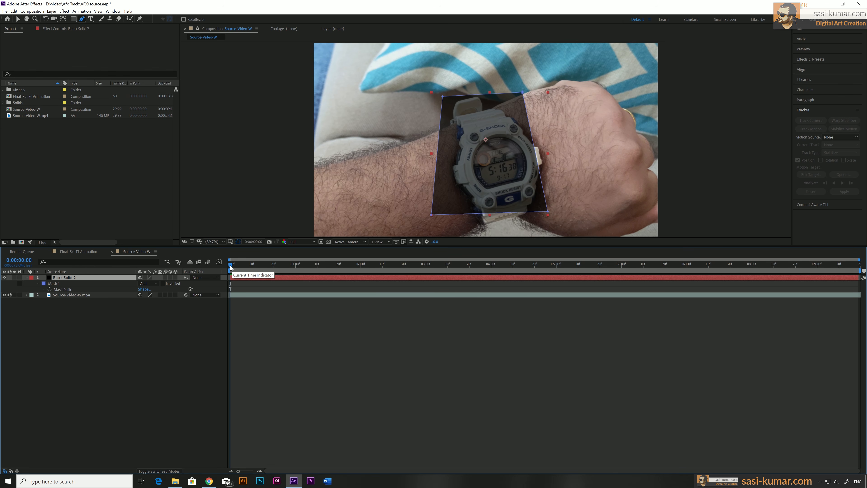
click(49, 290)
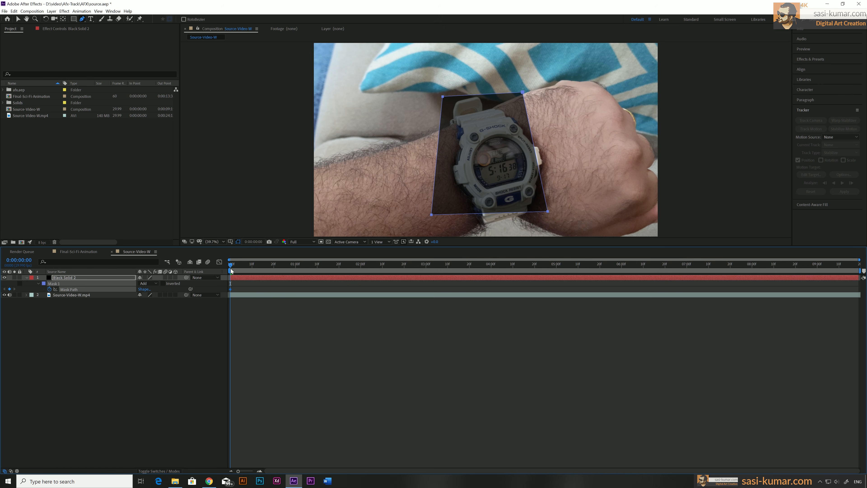
Step: Reshape the mask at the first frame by moving its four corners into a tilted quadrilateral around the watch and strap
key(v)
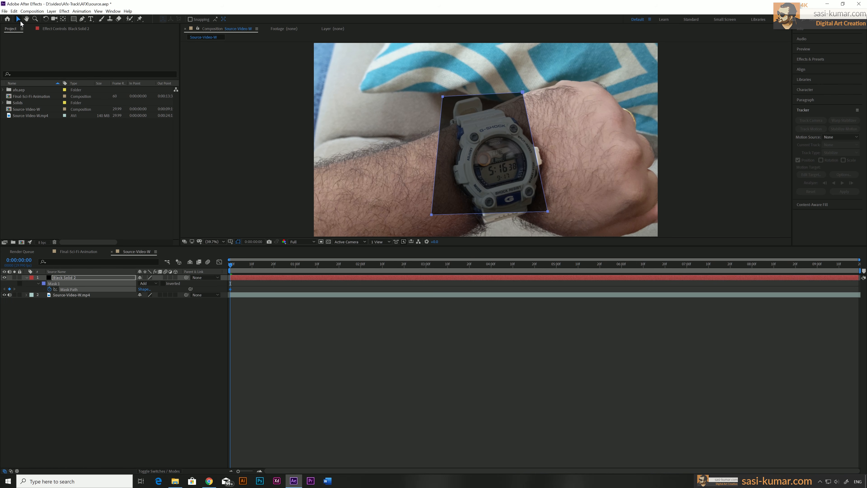
drag(548, 212, 599, 233)
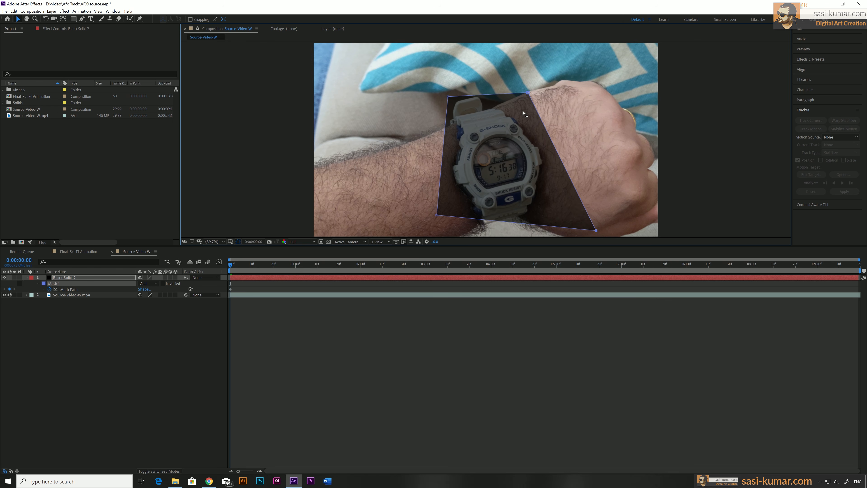
drag(527, 93, 529, 80)
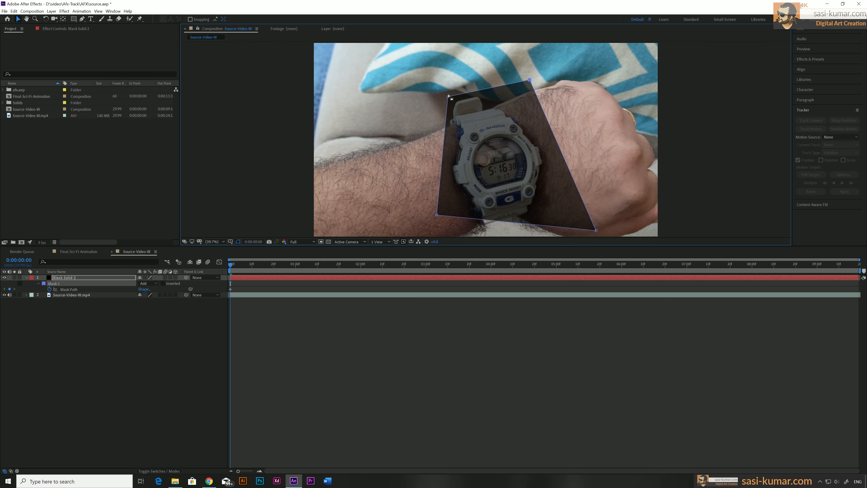
drag(449, 98, 411, 99)
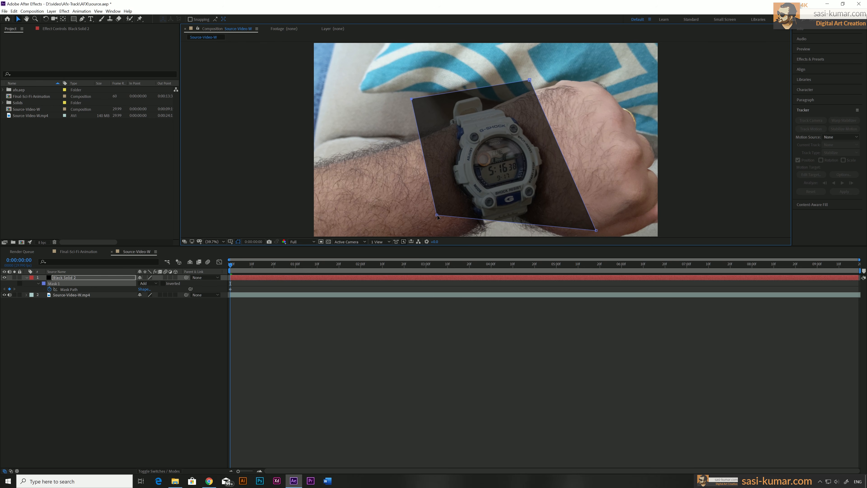
drag(437, 215, 468, 234)
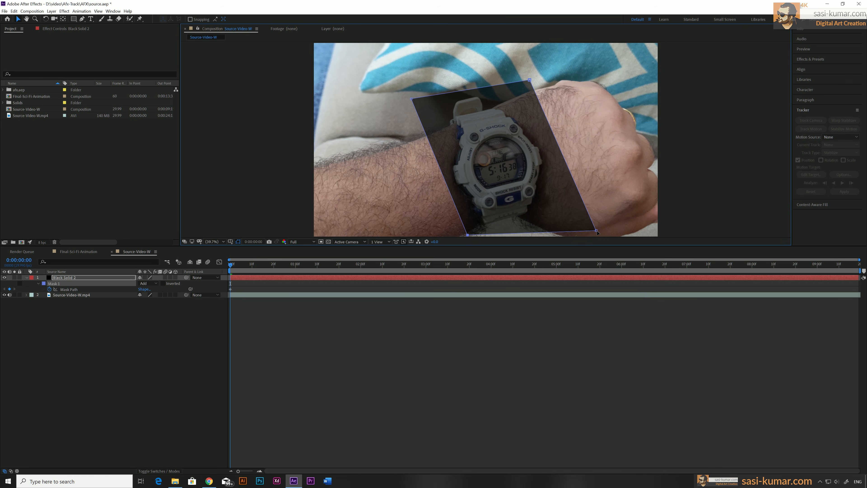
drag(596, 231, 586, 219)
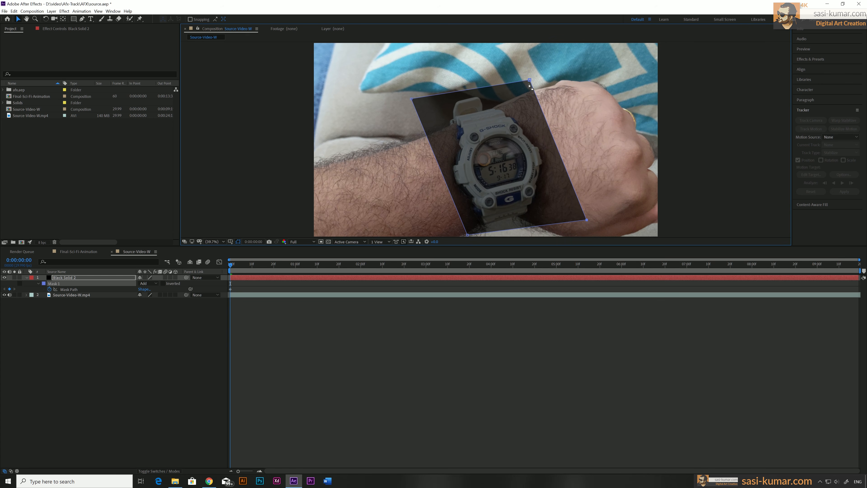
drag(531, 83, 532, 84)
drag(414, 101, 413, 104)
drag(532, 84, 531, 81)
drag(469, 235, 469, 236)
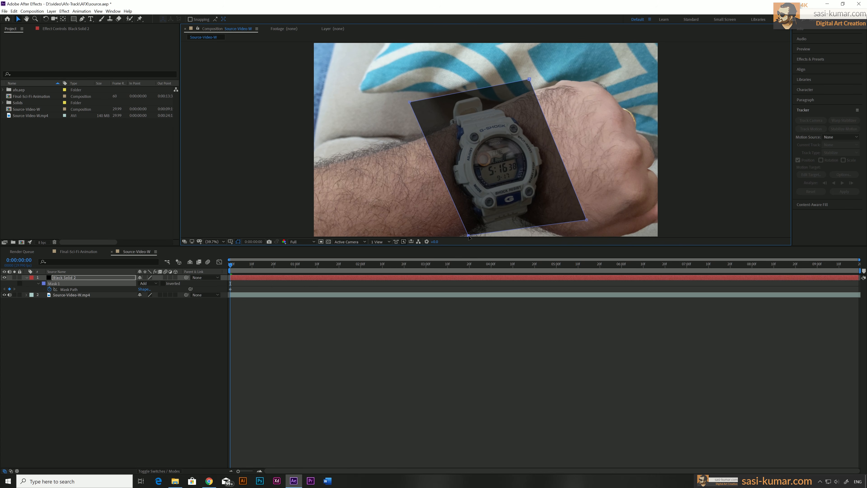
Step: Keyframe the mask path at 0:00:00:21 by moving its four corners to follow the watch
drag(236, 266, 288, 267)
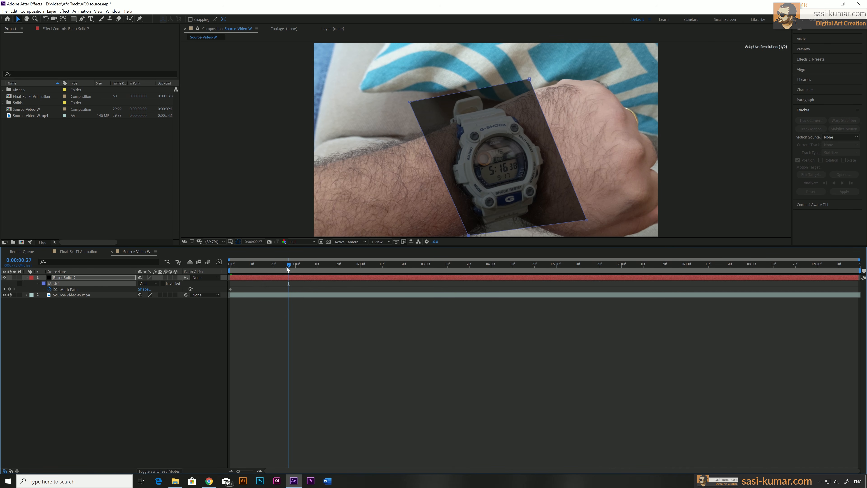
drag(286, 267, 396, 271)
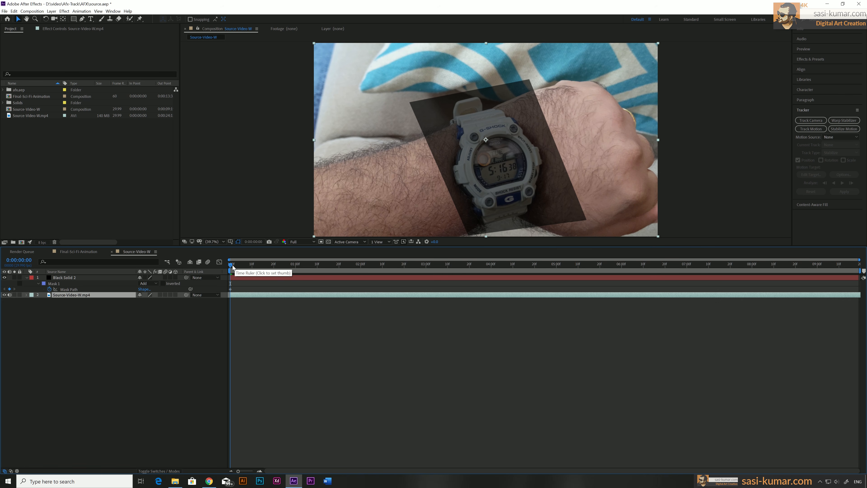
drag(231, 266, 274, 267)
click(314, 278)
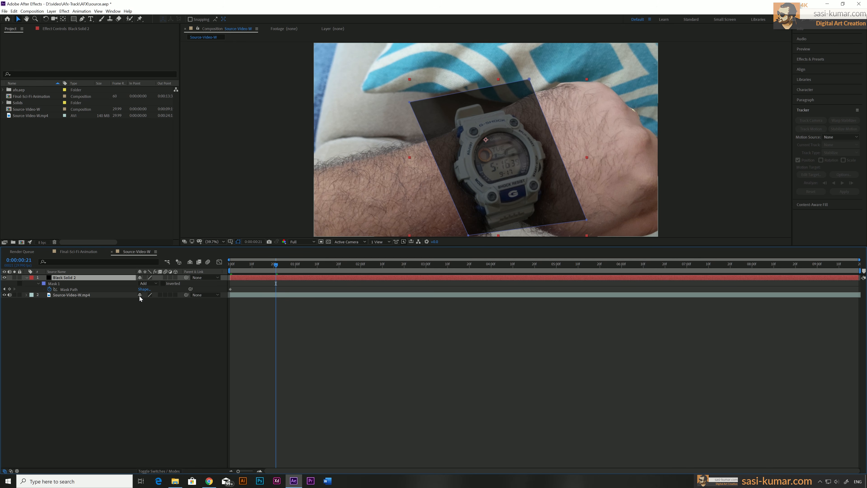
click(69, 291)
drag(532, 81, 526, 82)
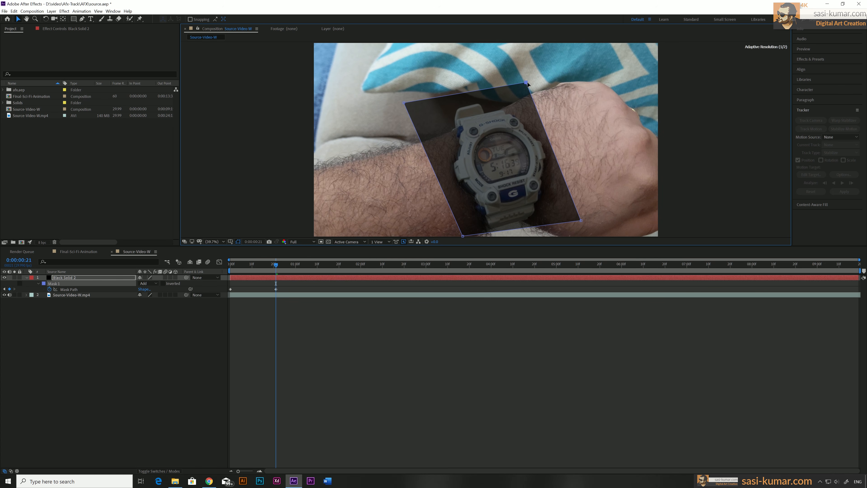
drag(581, 222, 590, 221)
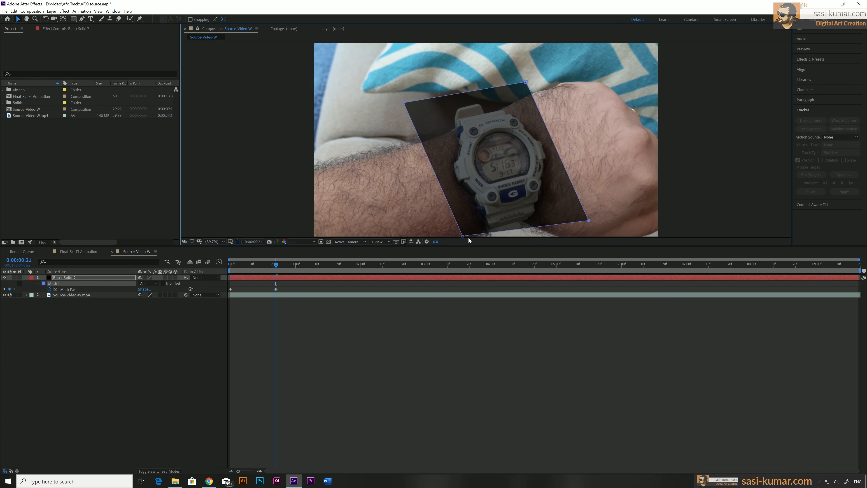
drag(464, 237, 478, 237)
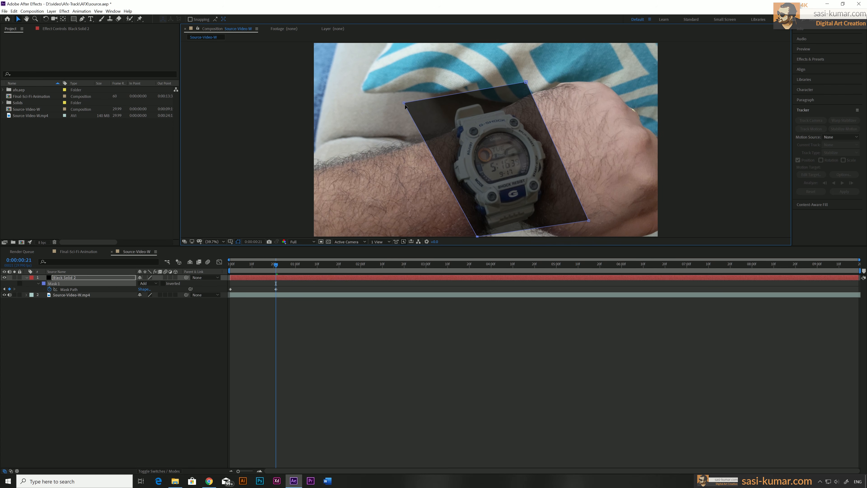
drag(406, 104, 409, 108)
Step: Keyframe the mask path at 0:00:01:13 by adjusting its four corners around the turned watch
drag(298, 265, 325, 266)
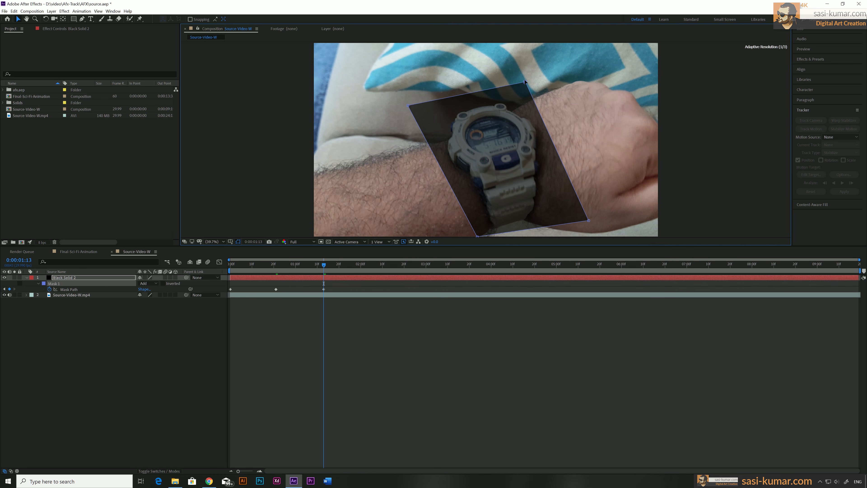
drag(526, 82, 522, 72)
drag(589, 221, 589, 215)
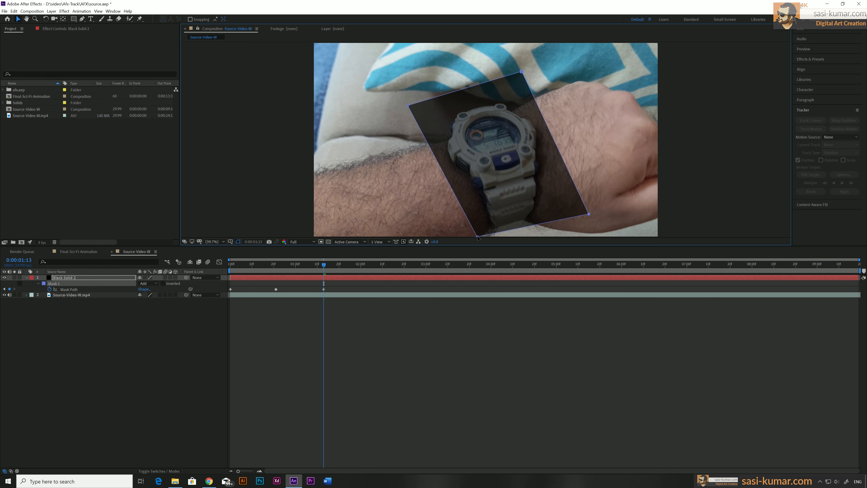
drag(477, 236, 477, 233)
drag(408, 105, 417, 108)
Step: Keyframe the mask path at 0:00:02:11 by moving its upper-right and lower-right corners to match the watch
click(384, 264)
drag(522, 72, 520, 77)
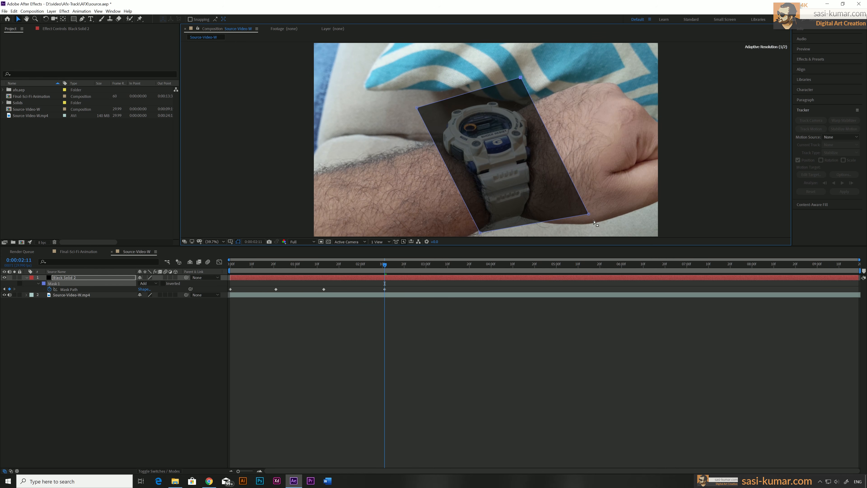
drag(589, 214, 594, 210)
Step: Keyframe the mask path at about 0:00:03:20, adjusting the upper-right corner and both lower corners to follow the watch
click(469, 264)
drag(520, 77, 522, 83)
drag(593, 210, 566, 216)
drag(476, 233, 464, 235)
Step: Keyframe the mask path at 0:00:04:22 by moving all four corners to fit around the watch
click(539, 265)
drag(566, 215, 569, 227)
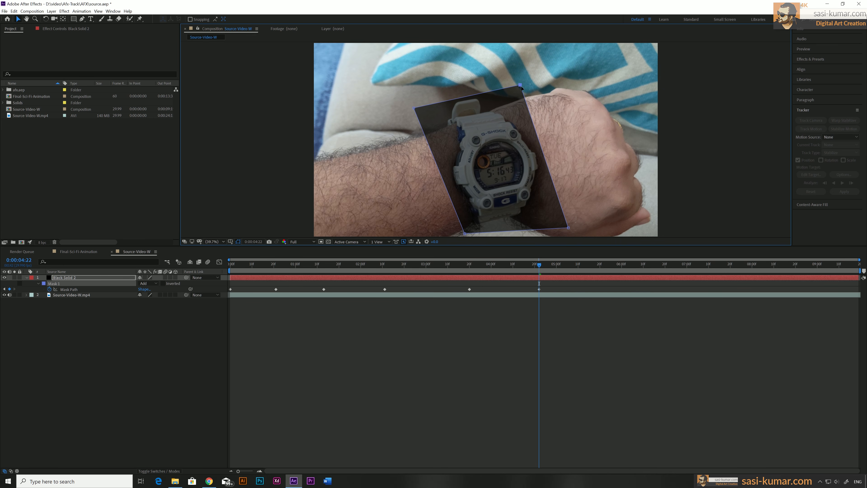
drag(522, 83, 522, 88)
drag(417, 107, 414, 104)
drag(465, 235, 458, 234)
Step: Keyframe the mask path at about 0:00:05:20, adjusting the upper-left corner and both lower corners to follow the watch
click(601, 265)
drag(413, 105, 414, 98)
drag(569, 227, 577, 216)
drag(458, 234, 465, 234)
Step: Keyframe the mask path at 0:00:06:12 by moving the upper-right corner and both lower corners around the turned watch
click(648, 265)
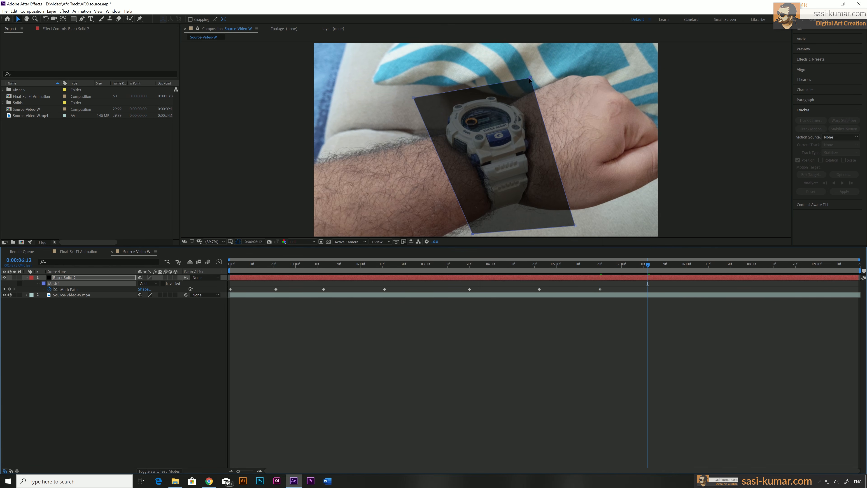
drag(522, 88, 515, 67)
drag(577, 216, 576, 194)
drag(465, 234, 478, 231)
Step: Keyframe the mask path at about 0:00:07:09, adjusting both upper corners and the lower-right corner to match the watch
click(706, 264)
drag(514, 68, 525, 78)
drag(577, 194, 581, 210)
drag(413, 98, 415, 99)
Step: Keyframe the mask path at 0:00:08:01 by adjusting its lower-right and lower-left corners to the watch
click(755, 264)
drag(581, 210, 580, 219)
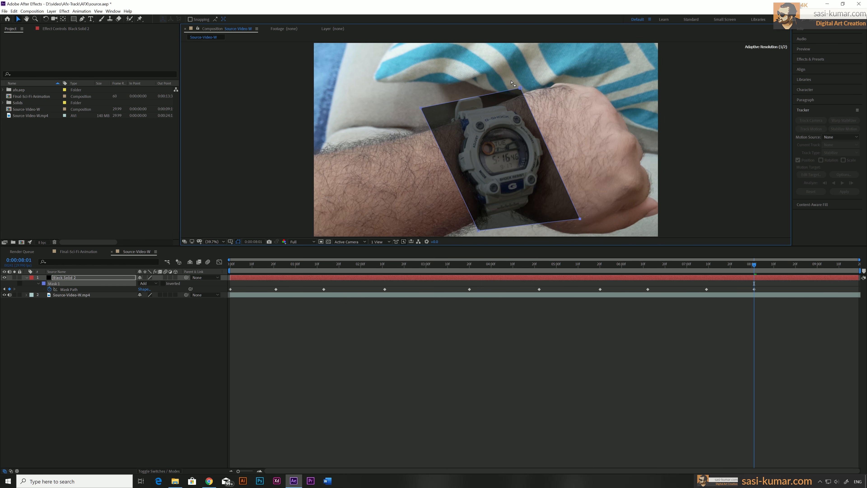
drag(478, 231, 477, 231)
Step: Keyframe the mask path at about 0:00:08:22, adjusting the upper-left corner and both lower corners around the watch
click(800, 264)
drag(415, 98, 416, 93)
drag(478, 231, 464, 234)
drag(579, 219, 576, 218)
Step: Keyframe the mask path at 0:00:09:11 and 0:00:09:18, fitting its corners to the watch up to the end of the clip
click(841, 264)
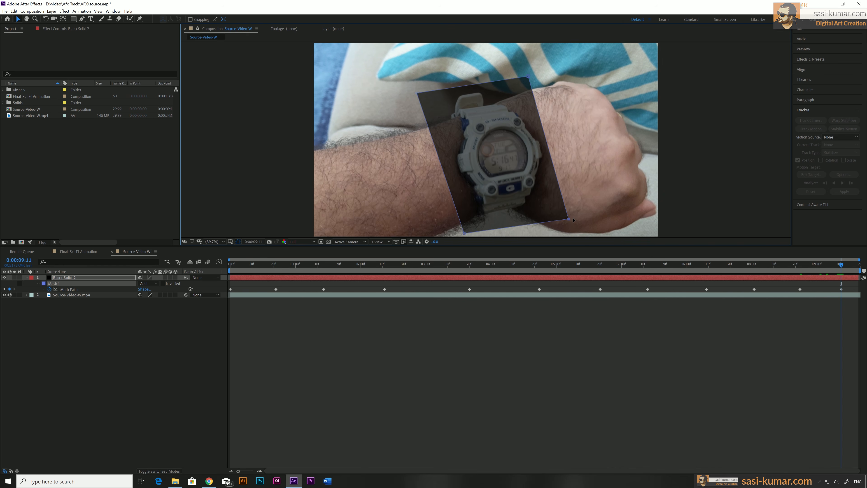
drag(524, 78, 531, 75)
click(857, 264)
drag(417, 93, 420, 92)
drag(464, 234, 463, 233)
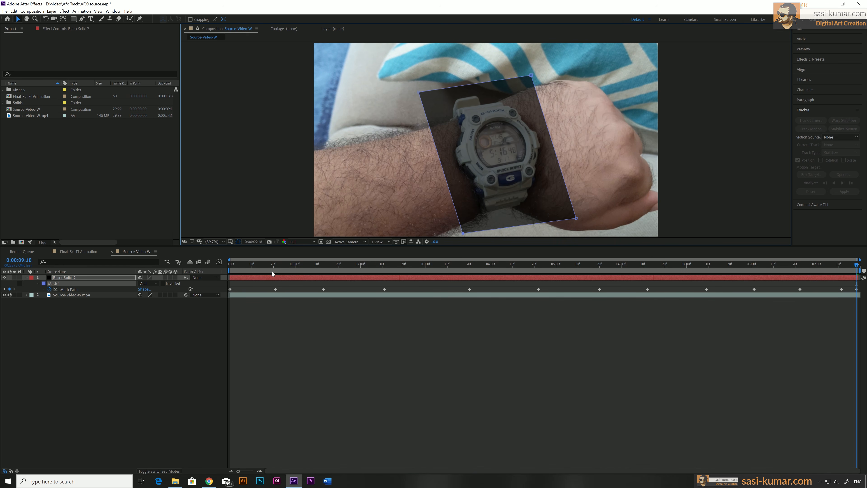
Step: Check the mask animation over the first seconds and set the opacity of Black Solid 2 to 100%
drag(267, 265, 413, 275)
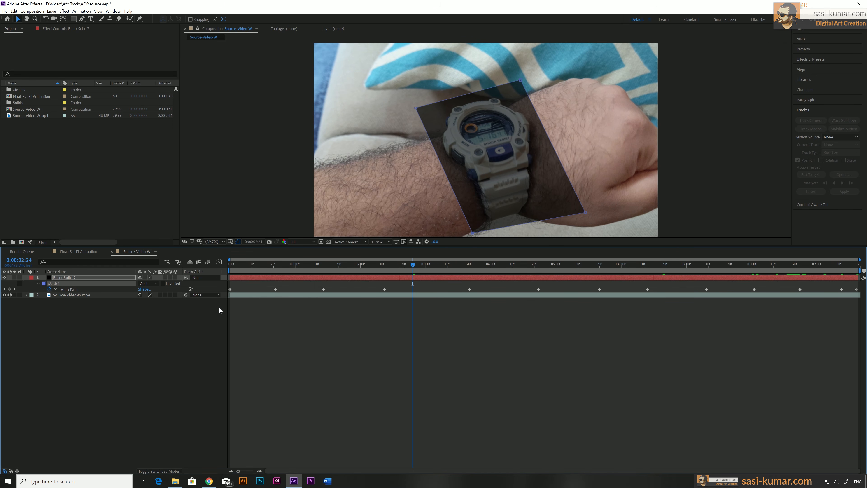
click(248, 279)
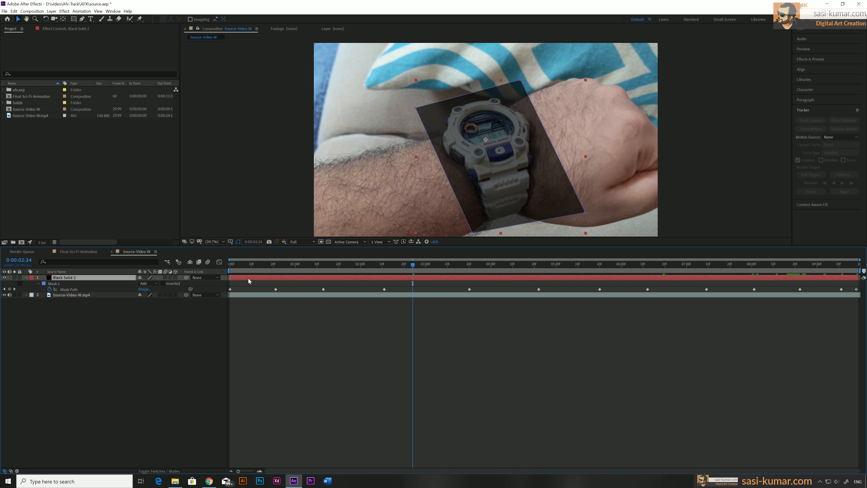
key(t)
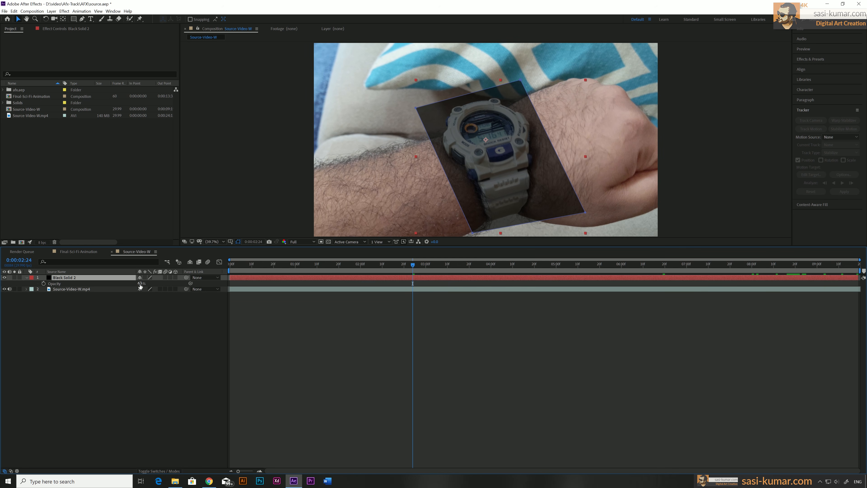
drag(140, 283, 338, 284)
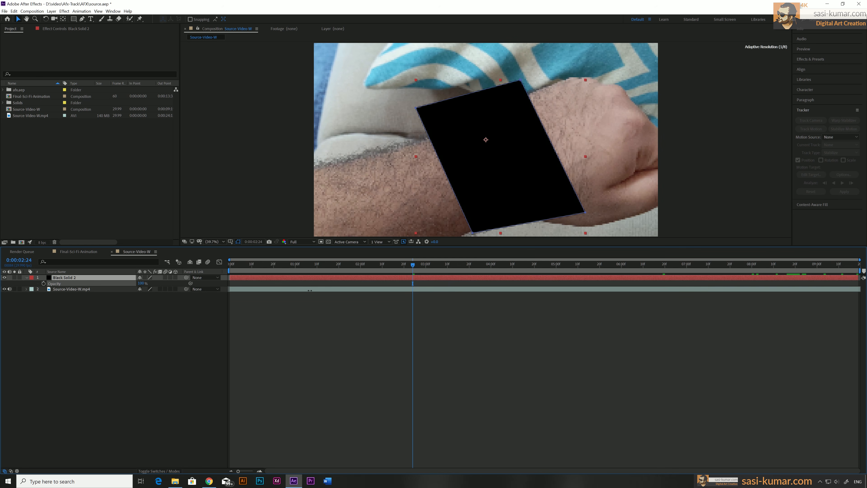
Step: Invert the mask on Black Solid 2 so the black covers everything except the watch area
click(316, 278)
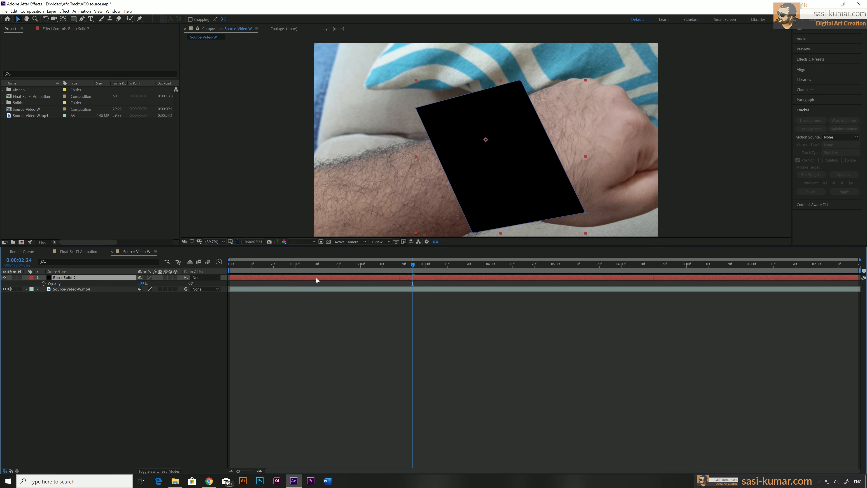
key(m)
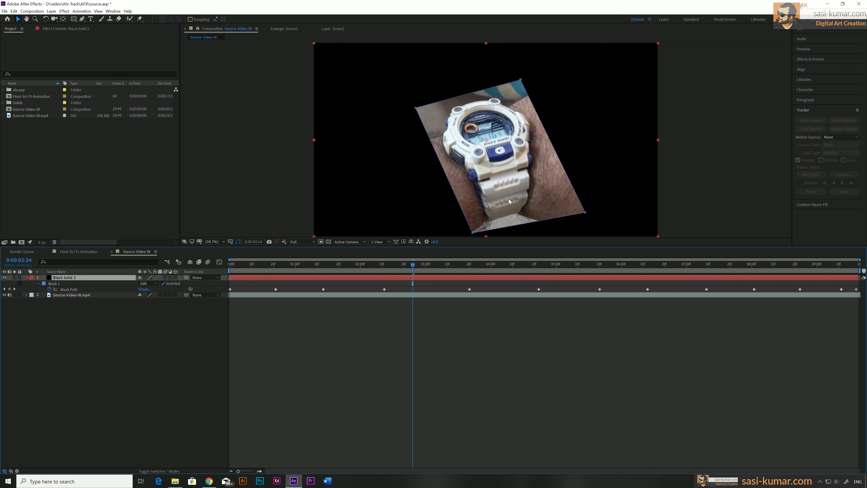
click(27, 278)
Step: Pre-compose Black Solid 2 and Source-Video-W.mp4 into a new composition named Track, moving all attributes into it
click(277, 283)
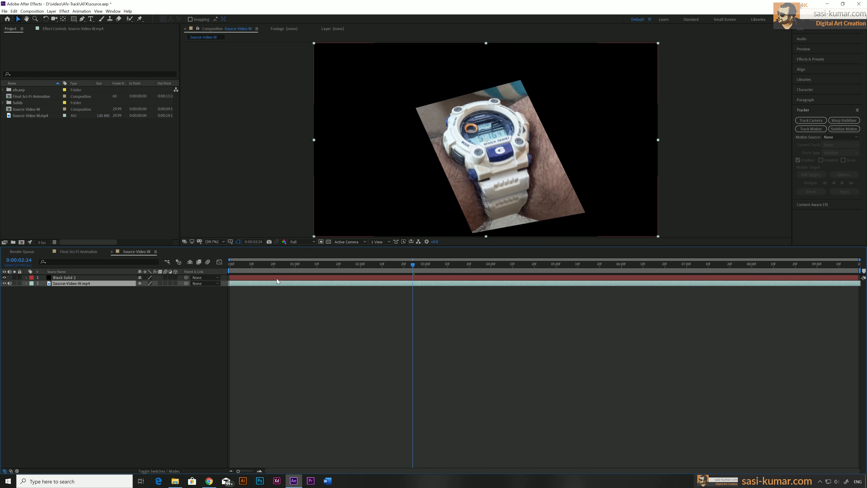
shift+click(276, 279)
right_click(277, 279)
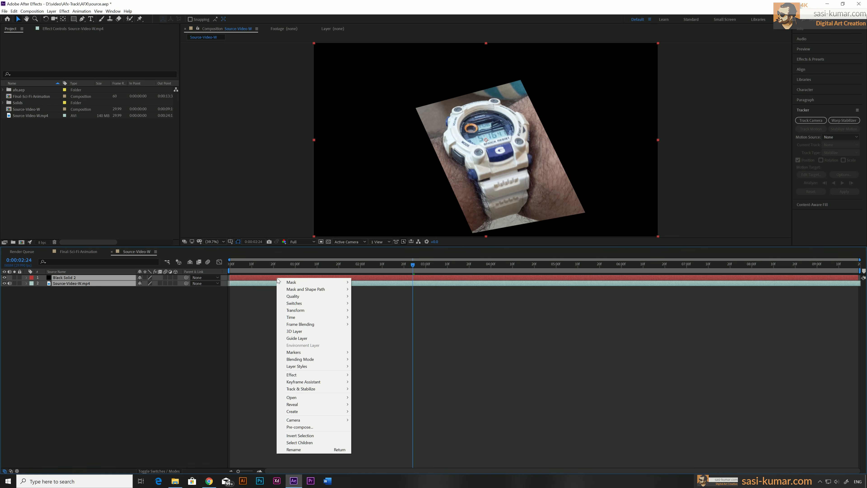
click(331, 427)
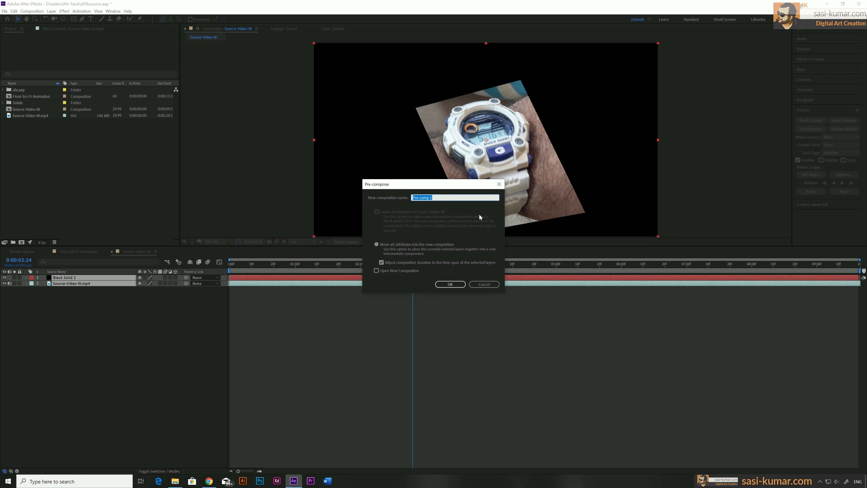
text(Track)
click(451, 284)
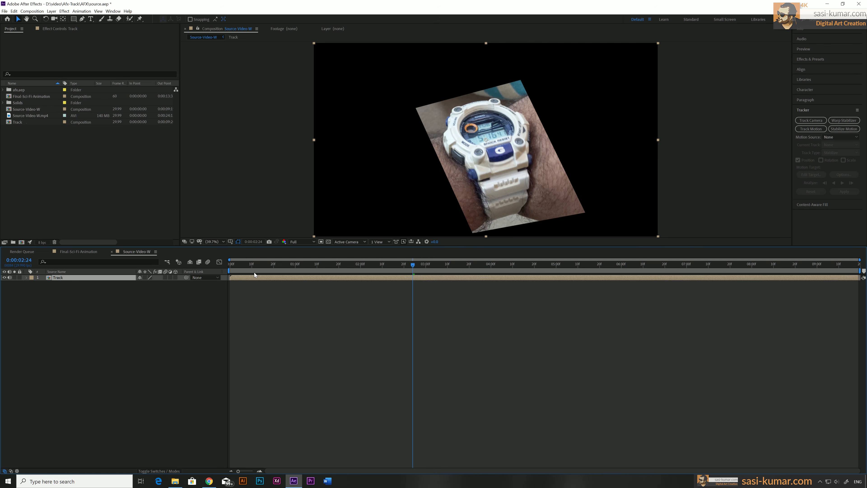
Step: Review the masked watch footage and run the 3D Camera Tracker on the Track layer from 0:00:00:00
drag(251, 268, 858, 271)
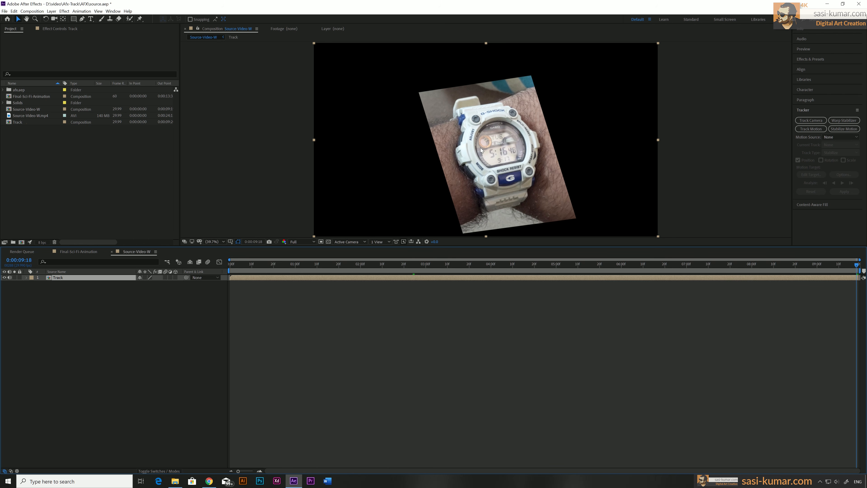
drag(459, 265, 641, 265)
drag(475, 279, 203, 264)
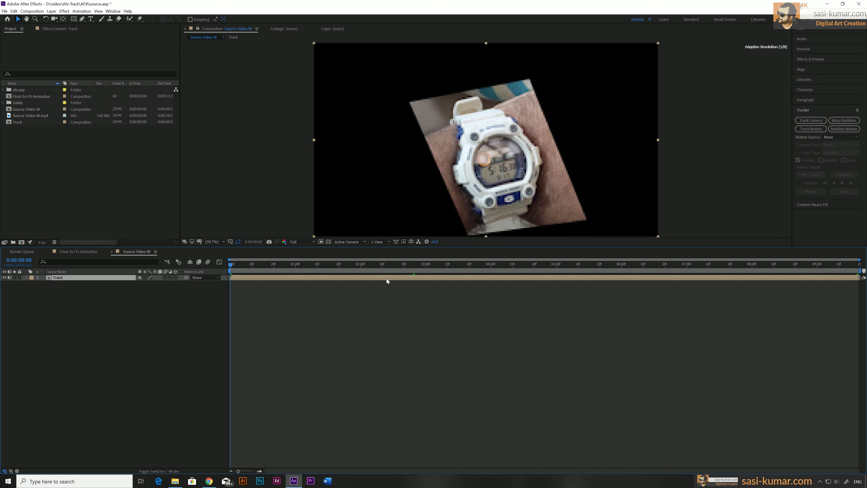
click(822, 122)
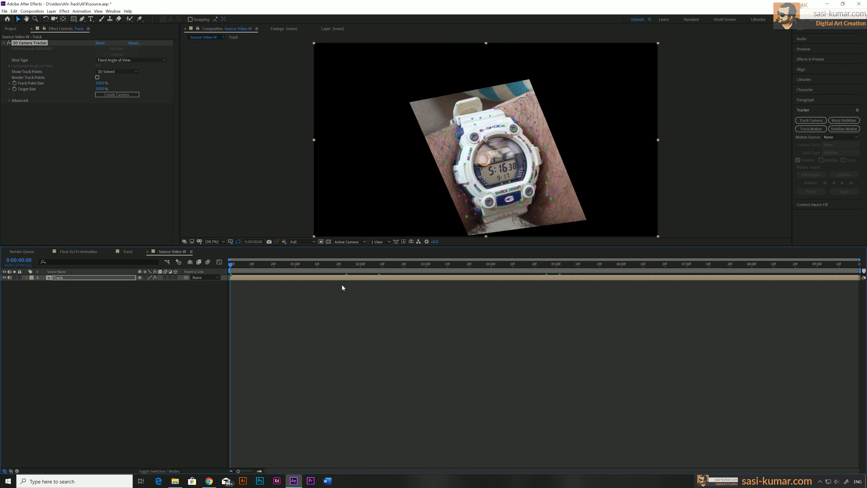
Step: Inside the Track composition, delete Black Solid 2 and mute the audio of Source-Video-W.mp4
double_click(308, 278)
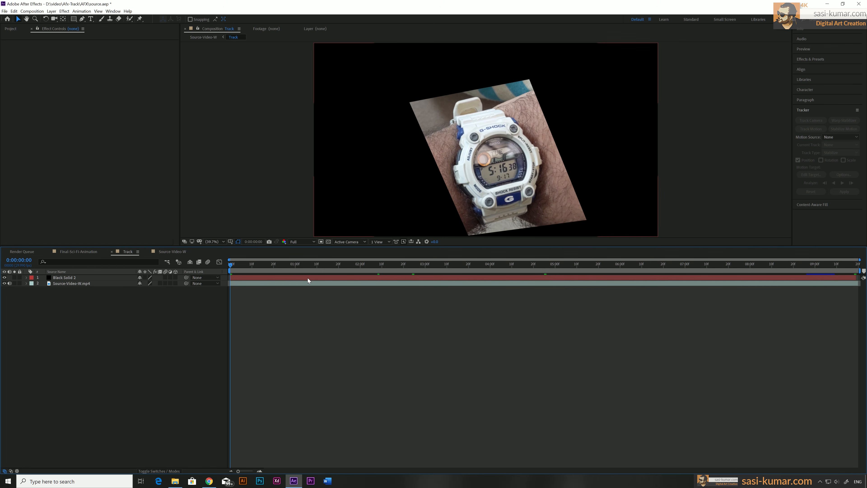
click(255, 278)
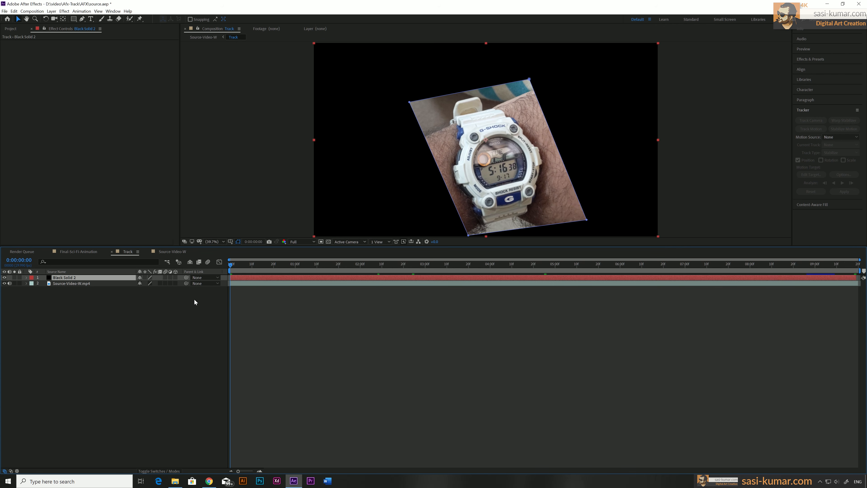
key(Delete)
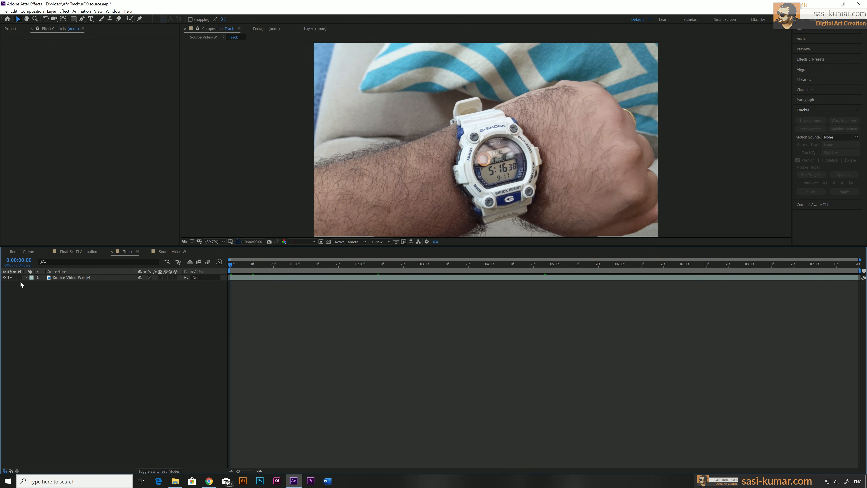
click(9, 277)
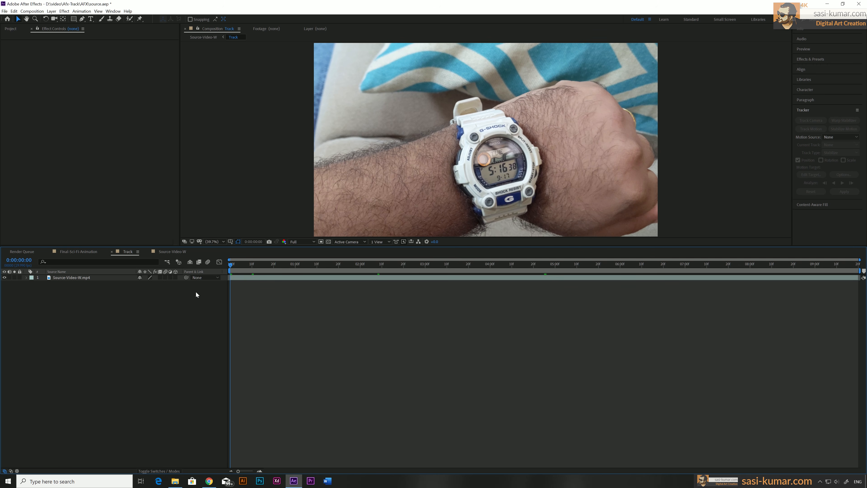
Step: In the Source-Video-W composition, create a solid and camera from the track points on the watch face at 0:00:03:16
click(169, 251)
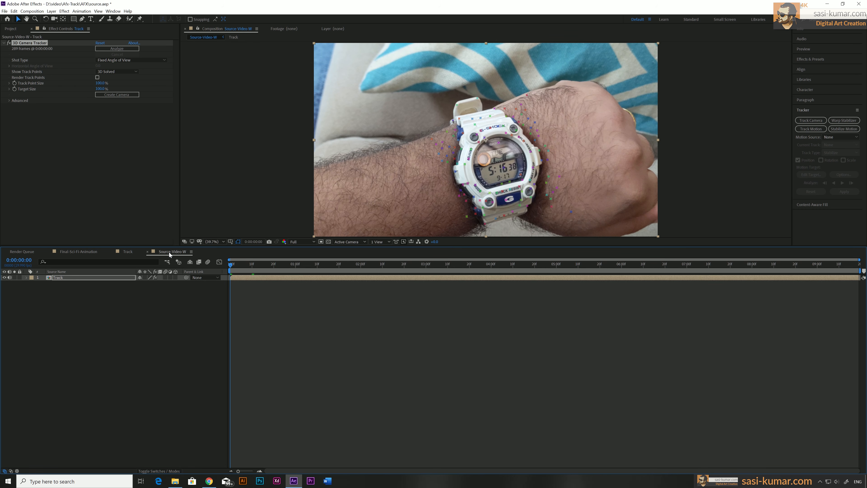
drag(255, 269, 461, 272)
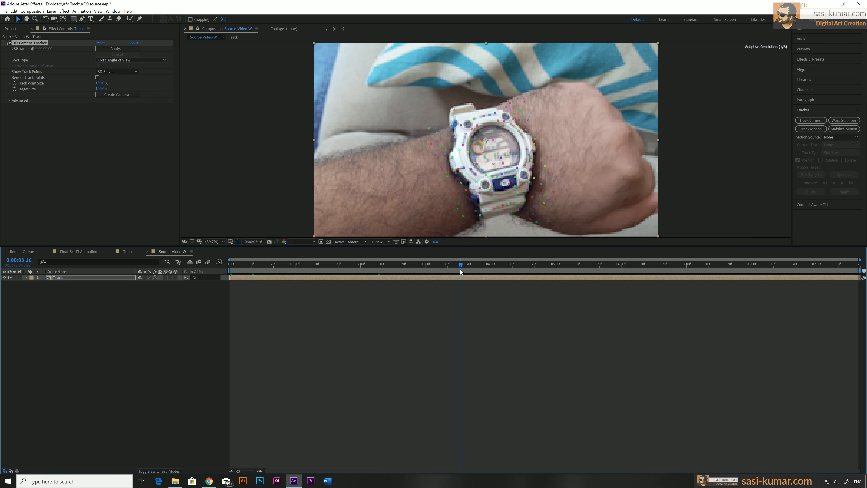
right_click(492, 154)
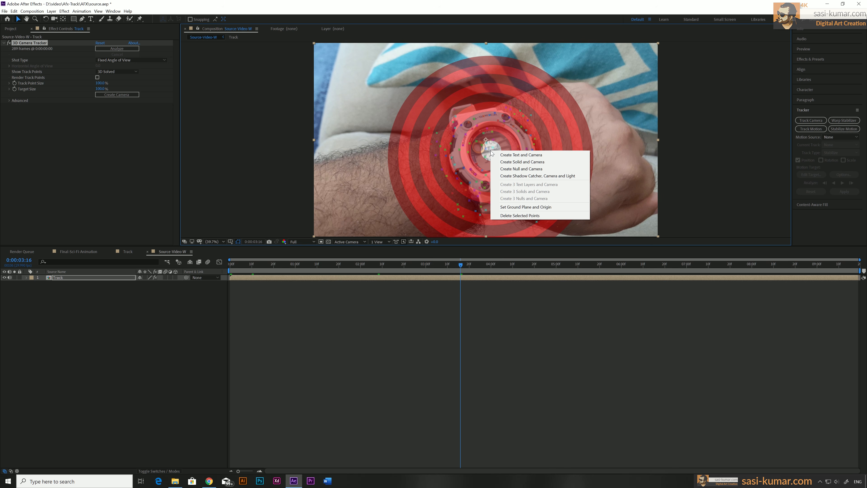
click(510, 164)
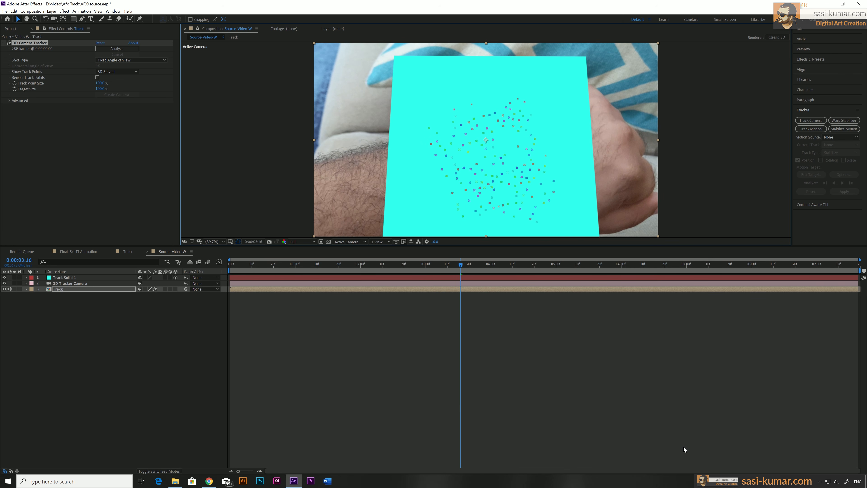
Step: Scale down Track Solid 1 and adjust its orientation and X and Y rotation to align with the watch, checking it at the start
mouse_move(372, 266)
mouse_down()
mouse_move(257, 267)
mouse_move(858, 272)
mouse_move(532, 282)
mouse_move(284, 276)
mouse_move(368, 274)
mouse_up()
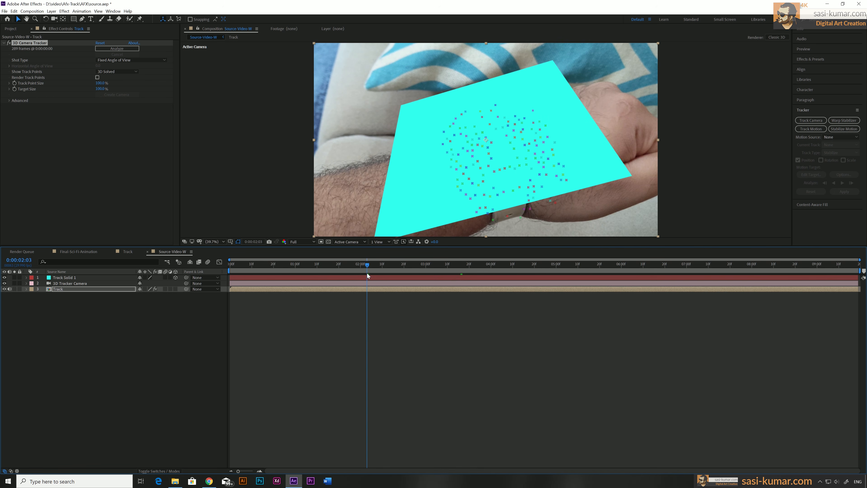
click(267, 277)
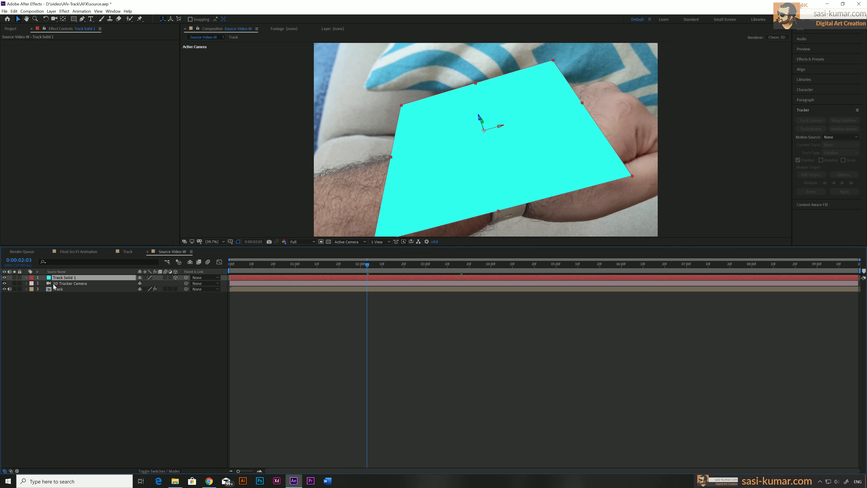
click(27, 278)
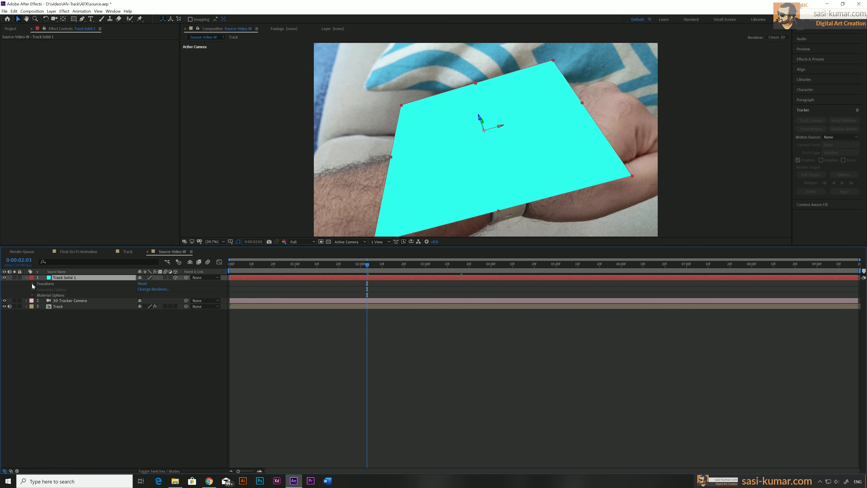
click(33, 283)
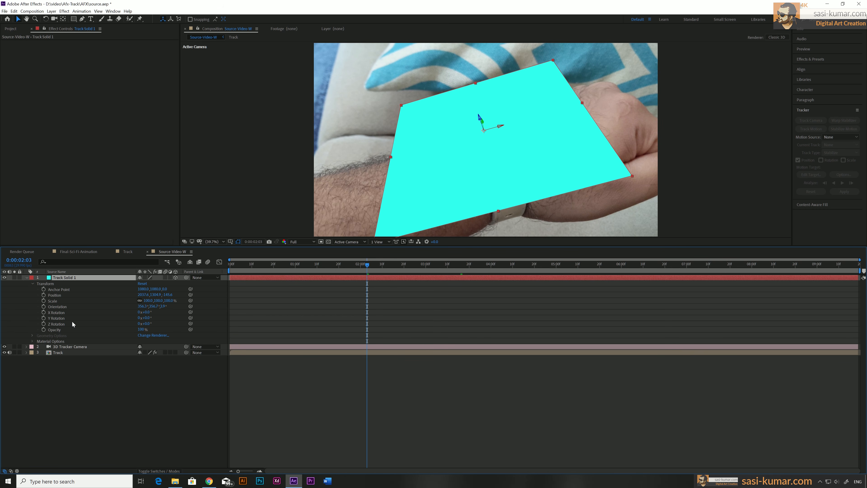
mouse_move(147, 314)
mouse_down()
mouse_move(154, 312)
mouse_move(135, 313)
mouse_move(152, 318)
mouse_move(144, 318)
mouse_move(160, 301)
mouse_move(149, 300)
mouse_move(158, 306)
mouse_up()
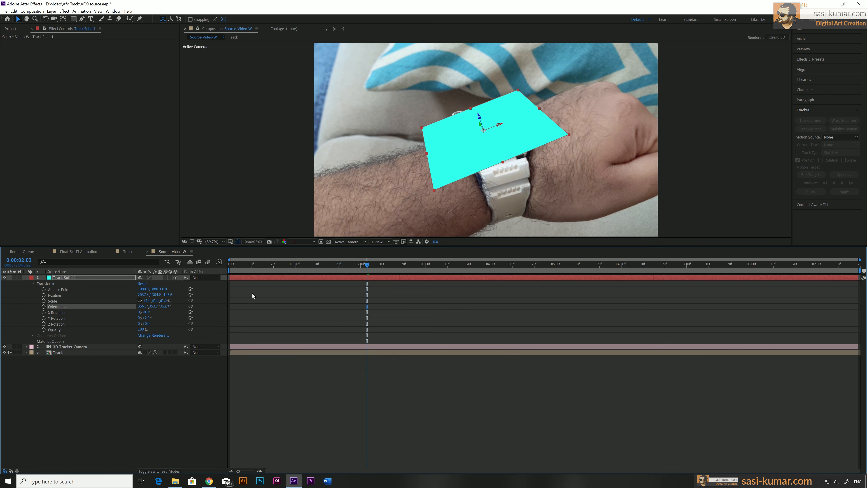
drag(253, 264, 228, 278)
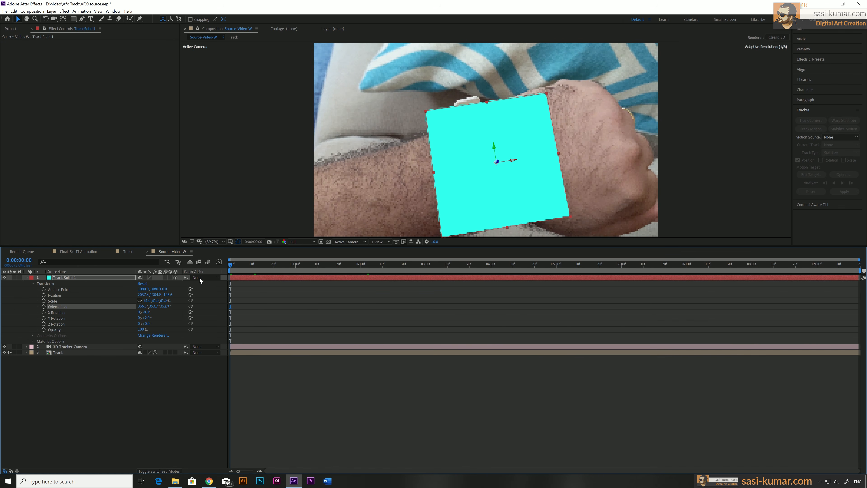
click(27, 278)
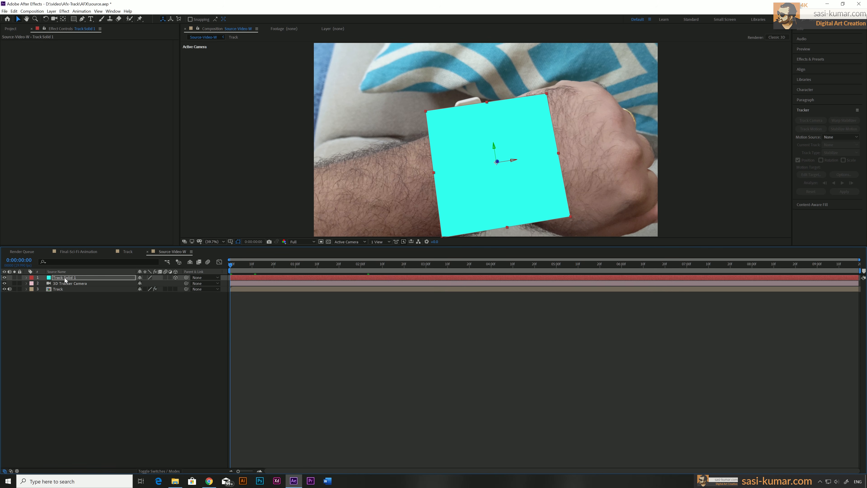
Step: Replace Track Solid 1 with the Final-Sci-Fi-Animation composition and scrub the whole timeline to check how it follows the watch
click(10, 29)
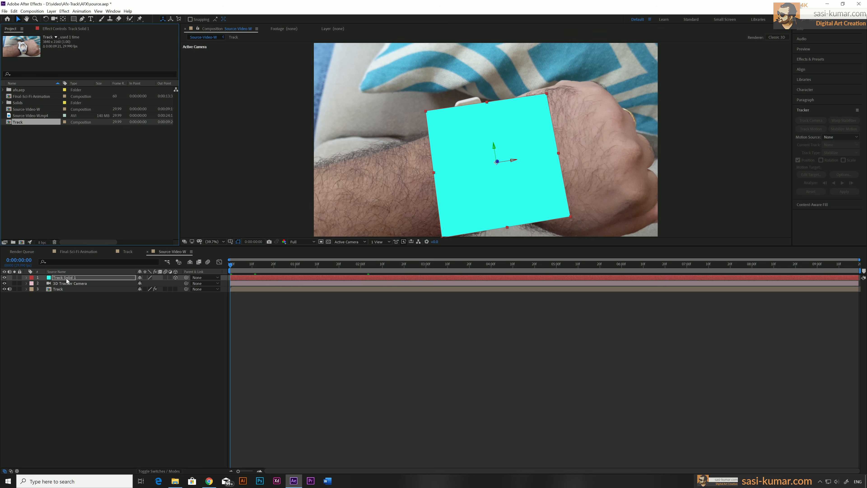
click(26, 96)
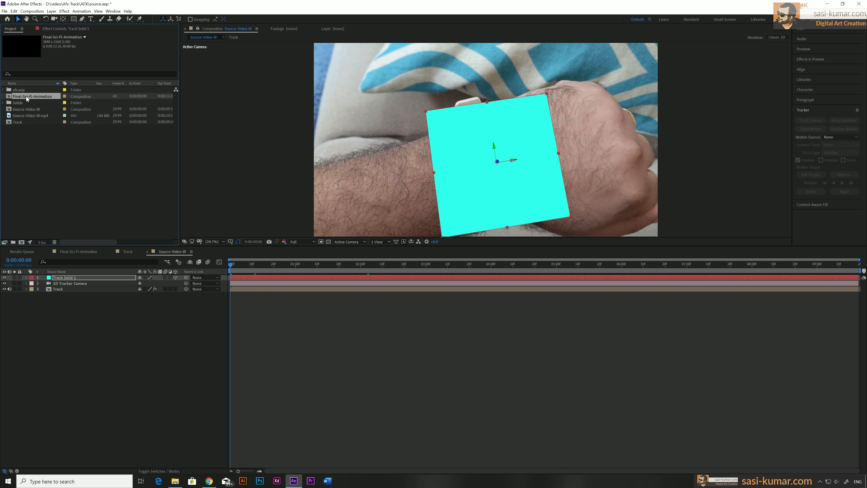
drag(22, 96, 73, 280)
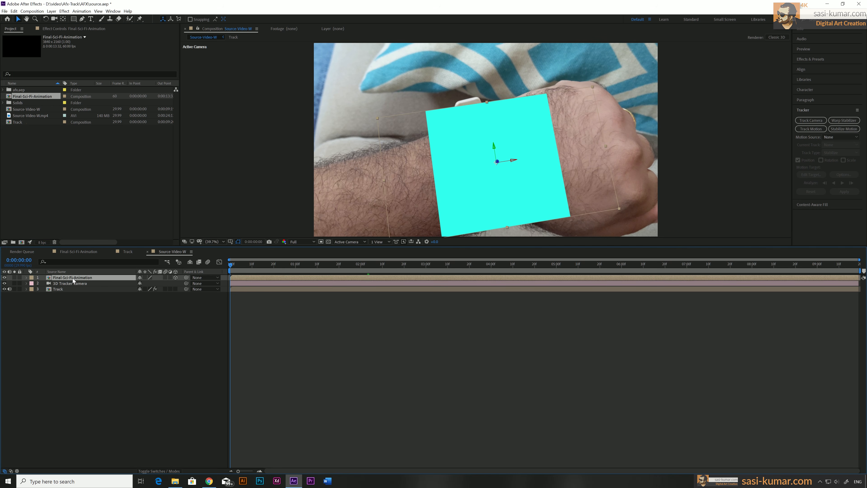
drag(236, 264, 857, 273)
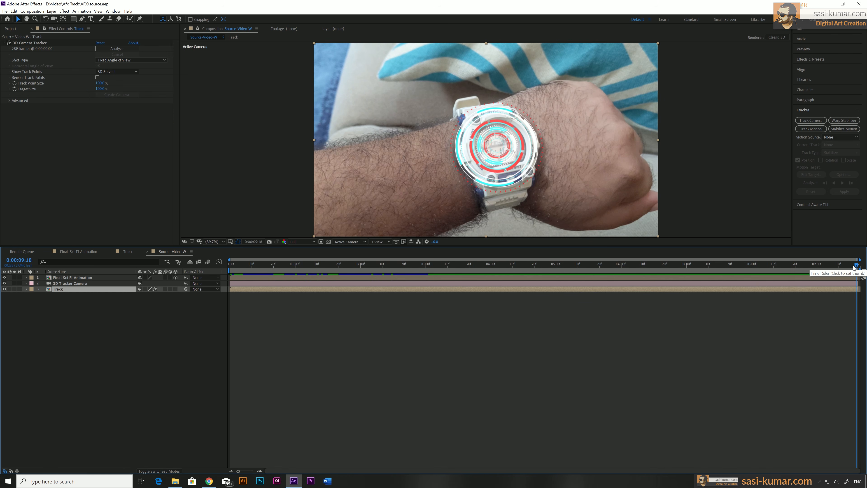
drag(857, 266, 403, 278)
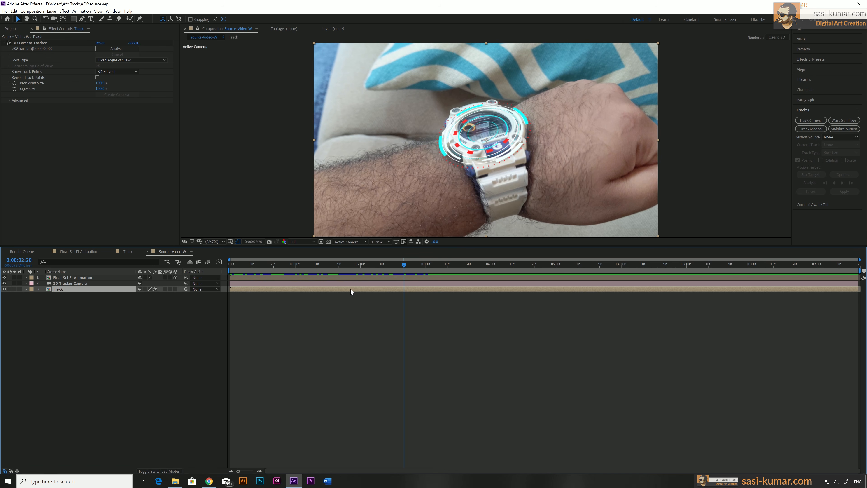
Step: Find the Curves effect and apply it to the Track layer
click(819, 60)
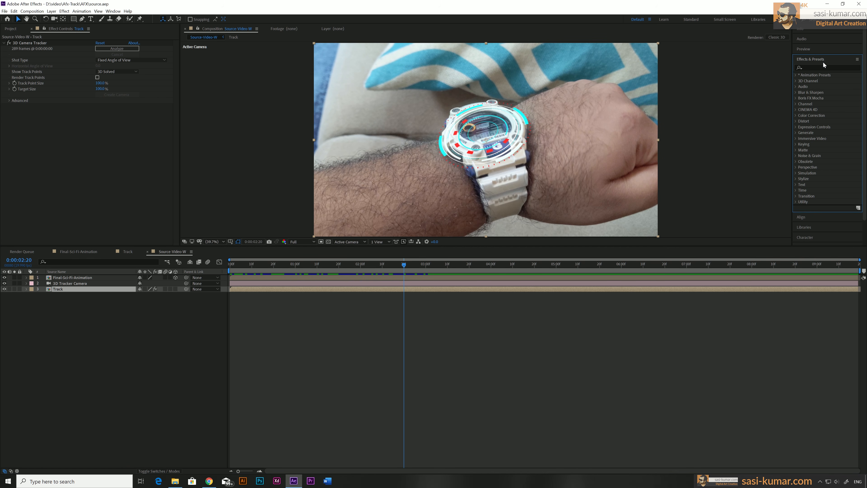
click(816, 67)
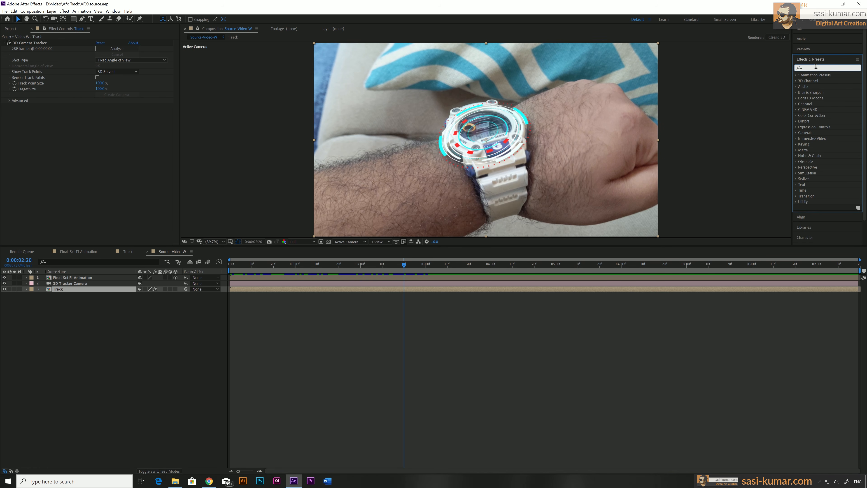
text(leve)
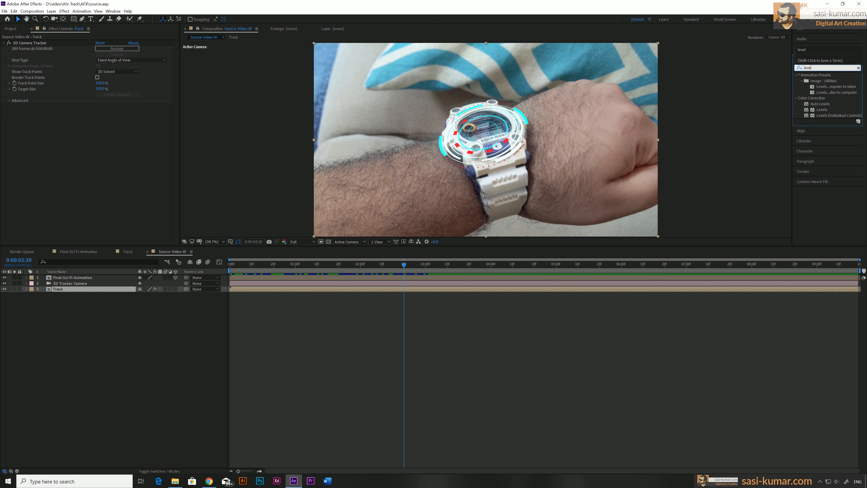
key(BackSpace)
key(BackSpace)
key(BackSpace)
text(cur)
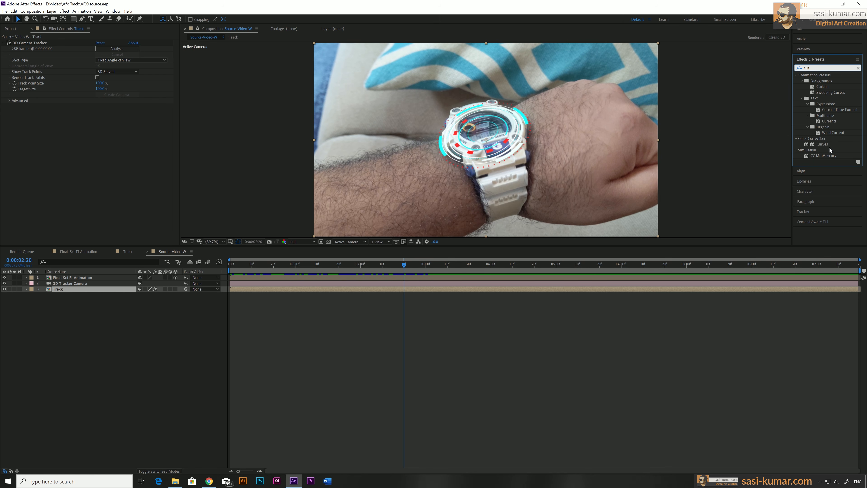
text(v)
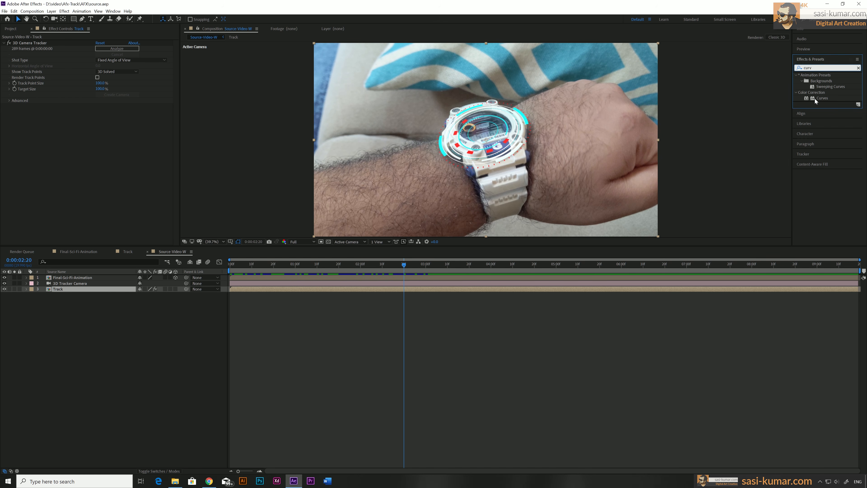
drag(815, 99, 359, 290)
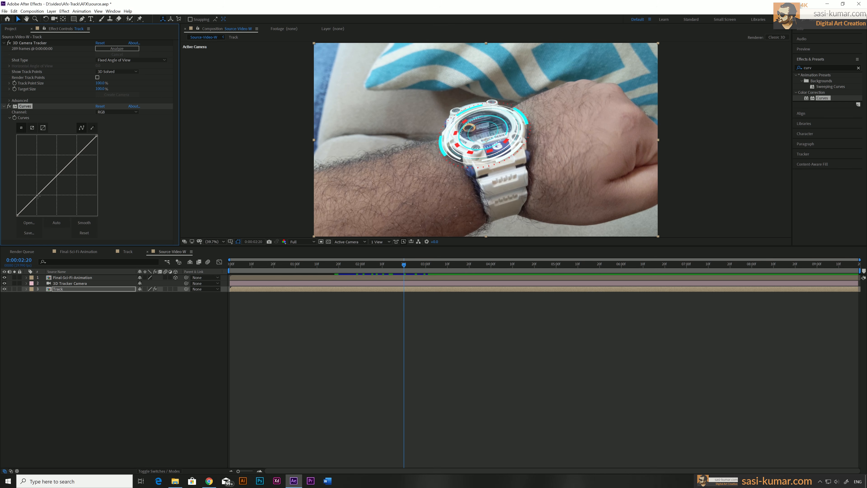
Step: Shape the RGB curve into a moderate S-curve, lowering the shadows and slightly lifting the highlights of the watch footage
drag(38, 197, 40, 198)
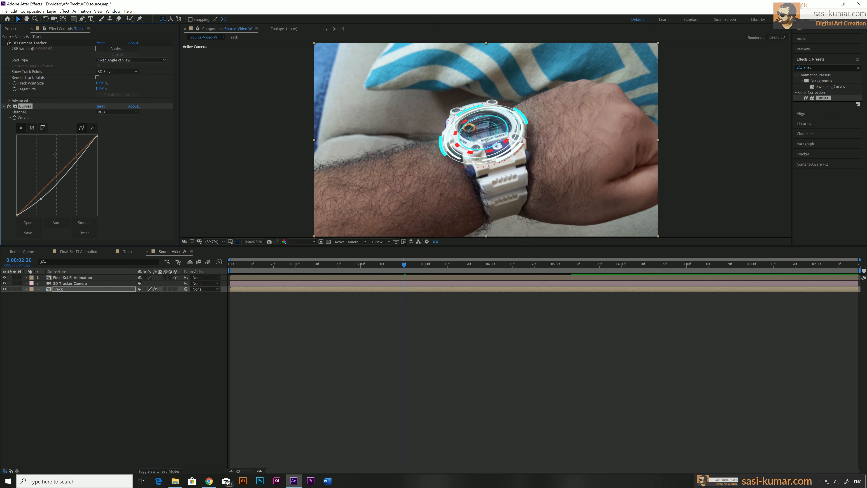
drag(81, 154, 77, 147)
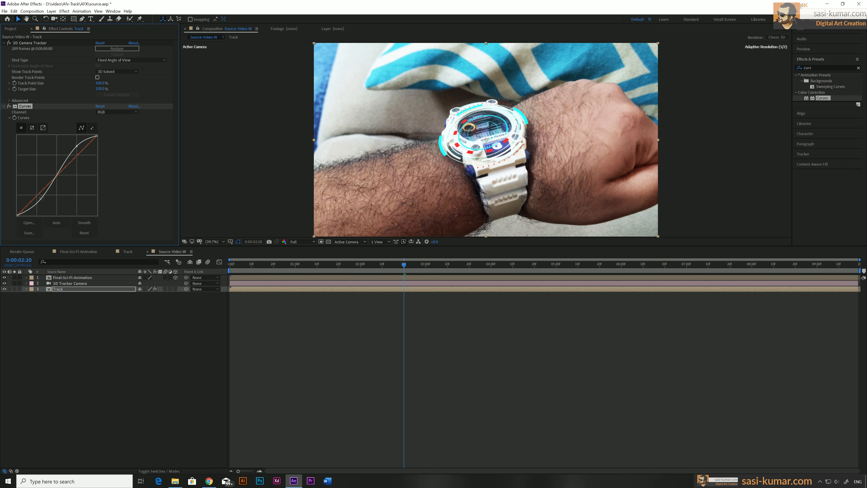
drag(40, 199, 43, 201)
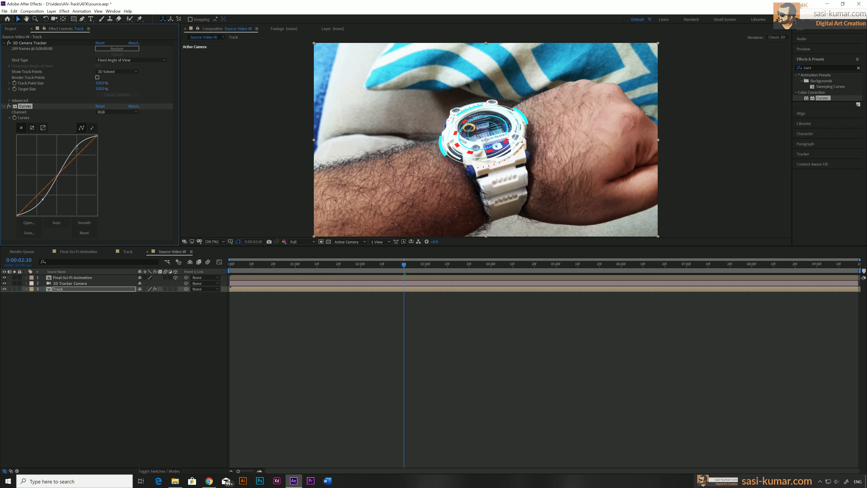
drag(76, 146, 79, 150)
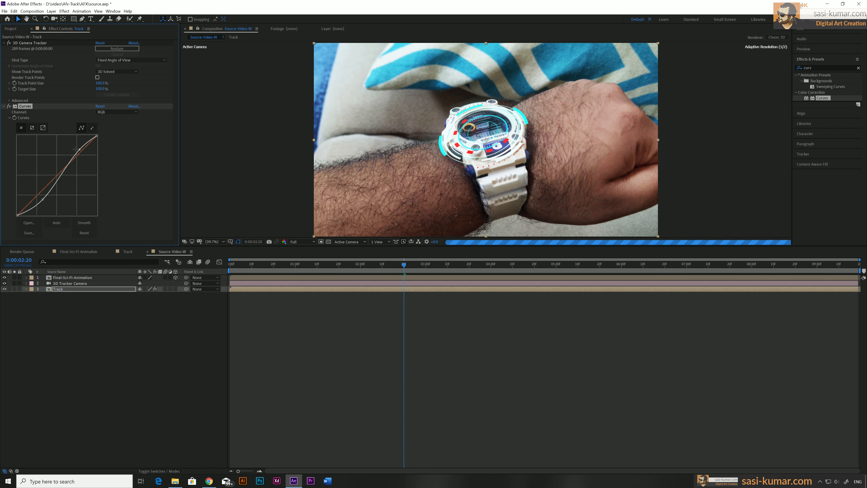
Step: Find the Color Balance effect and add it to the Track layer
click(859, 67)
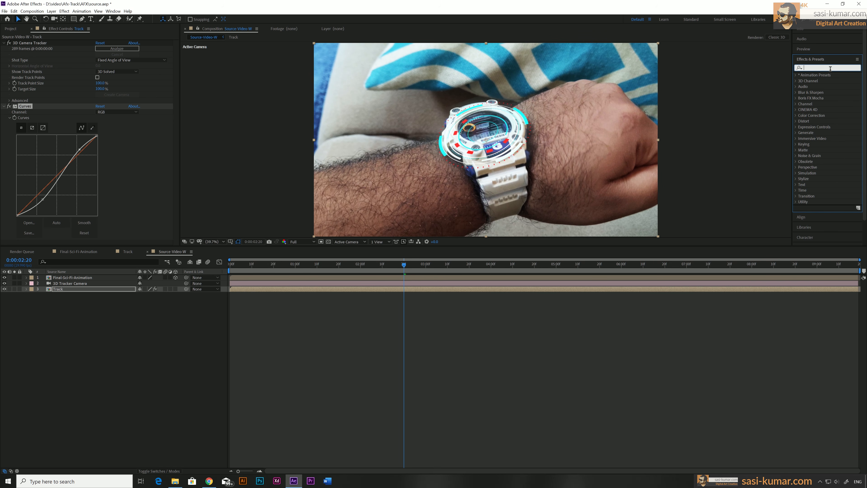
click(831, 69)
text(col)
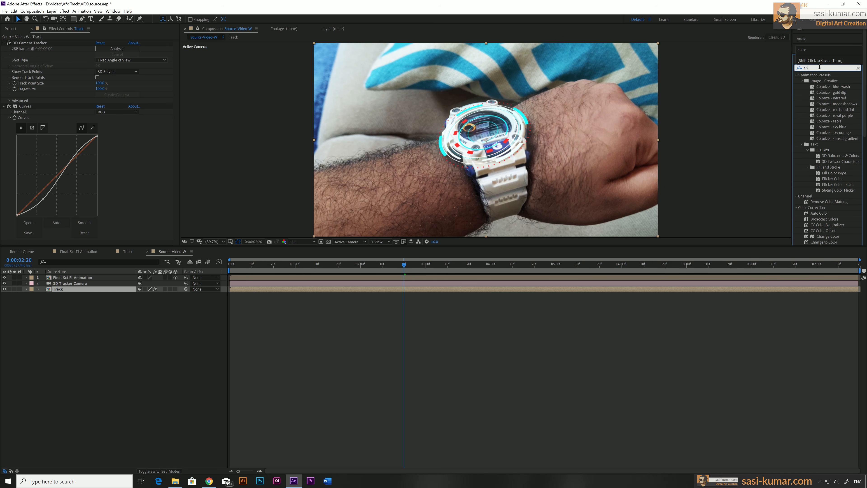
text(or b)
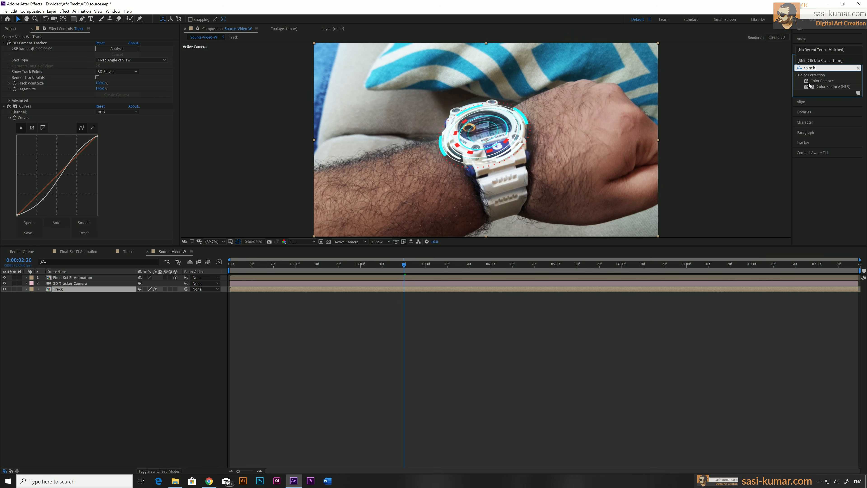
drag(821, 82, 344, 290)
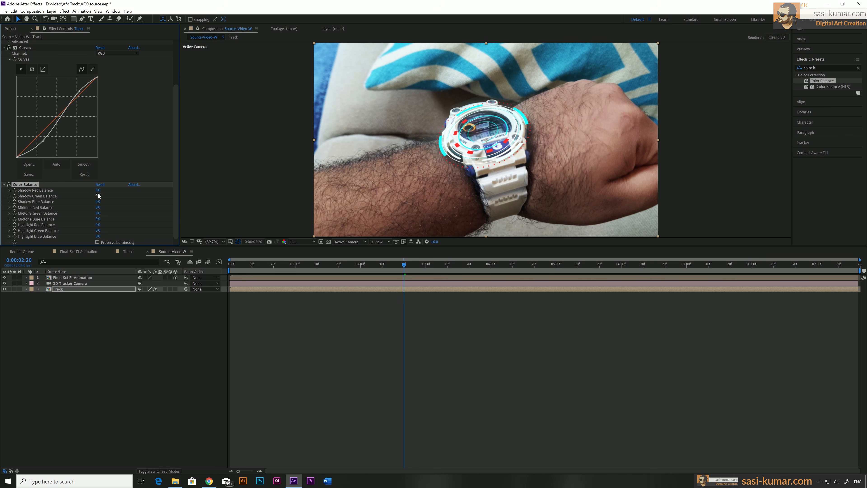
Step: Reduce the Shadow Red, Shadow Blue and Highlight Blue balance, and check the grade at 0:00:04:29
drag(98, 190, 92, 190)
drag(98, 201, 95, 204)
drag(98, 236, 95, 236)
drag(404, 264, 554, 269)
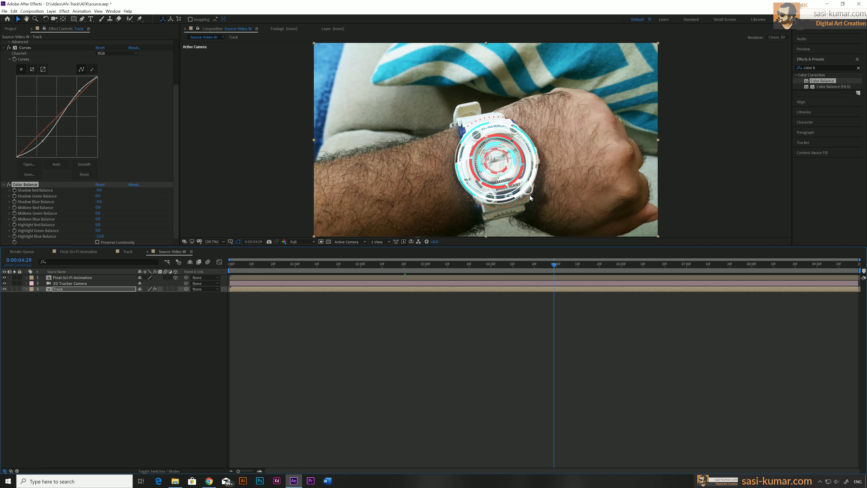
Step: Collapse the settings of the Curves, Color Balance and 3D Camera Tracker effects
click(4, 48)
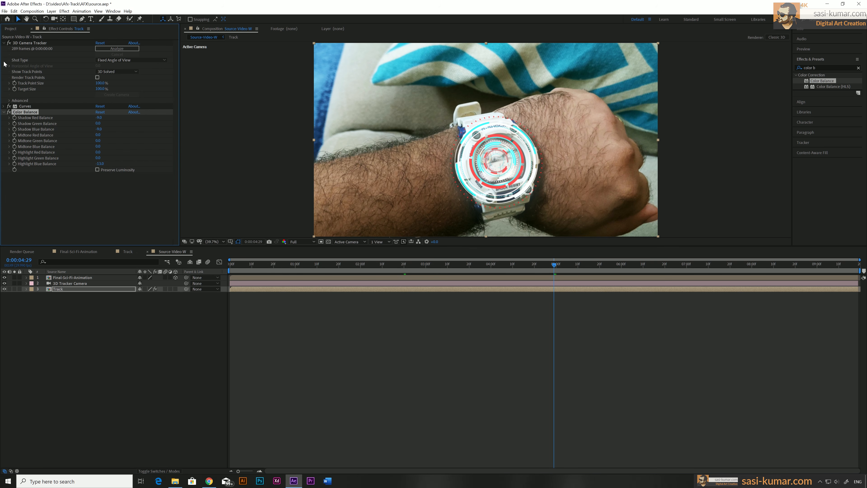
click(4, 112)
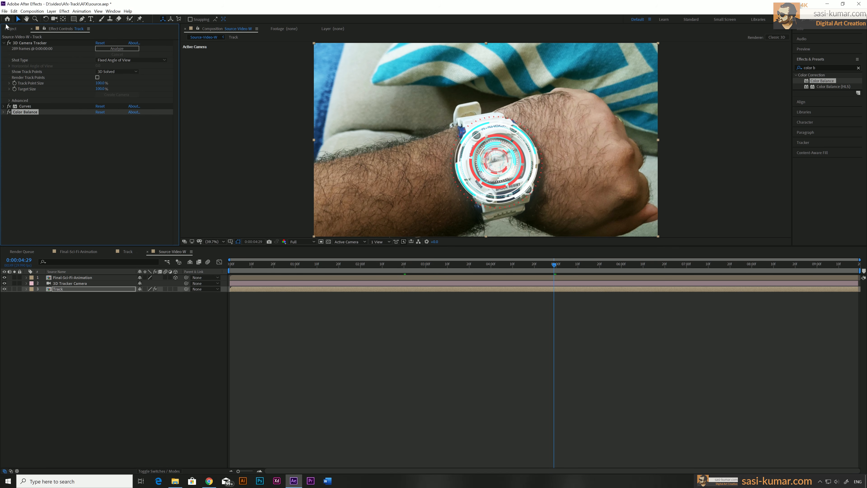
click(4, 44)
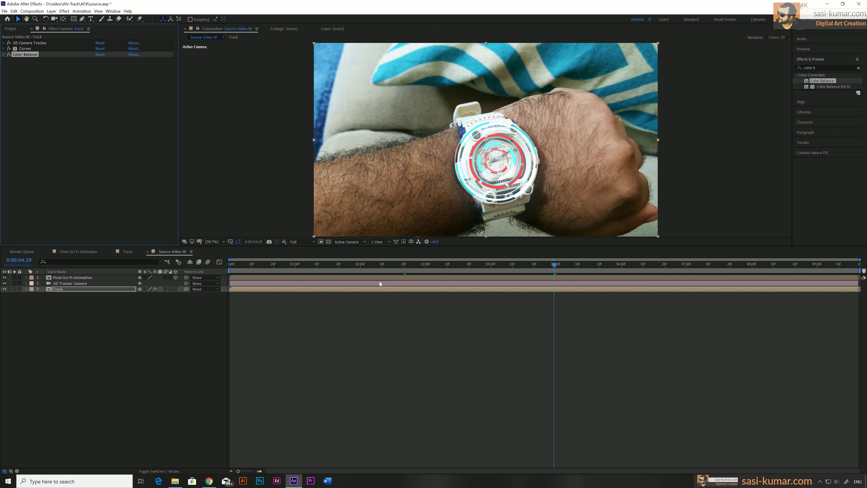
Step: Find the Glow effect and apply it to the Final-Sci-Fi-Animation layer
click(362, 278)
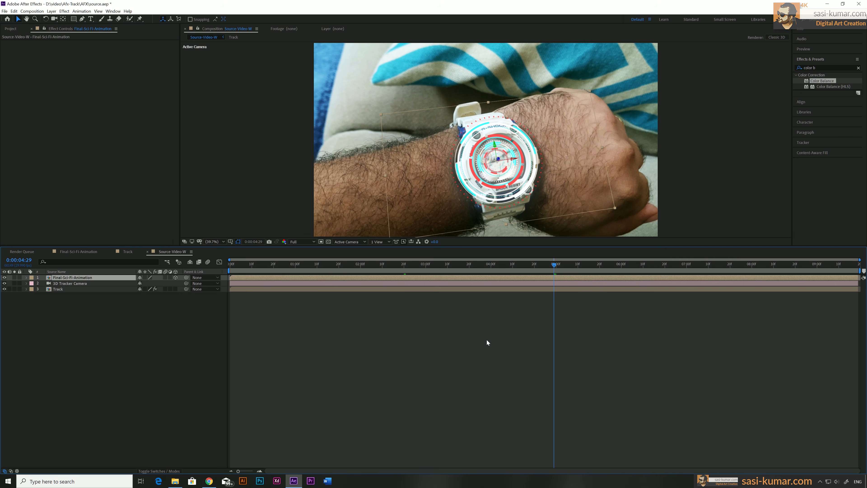
click(859, 67)
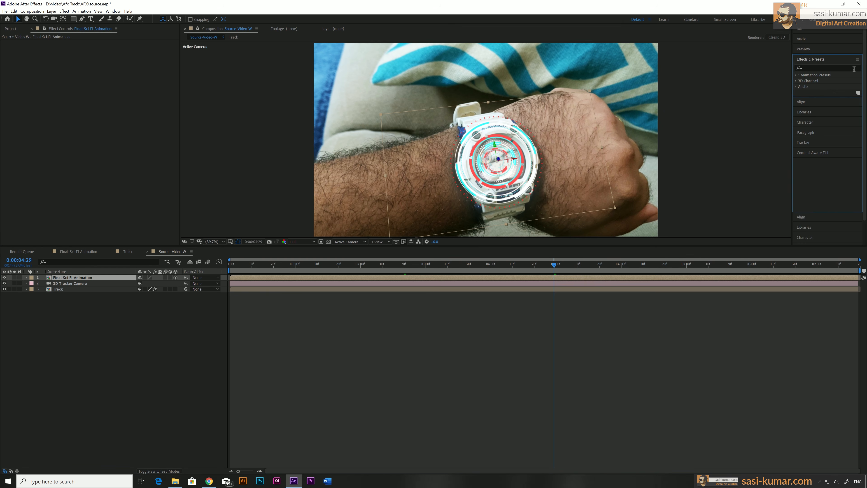
text(glow)
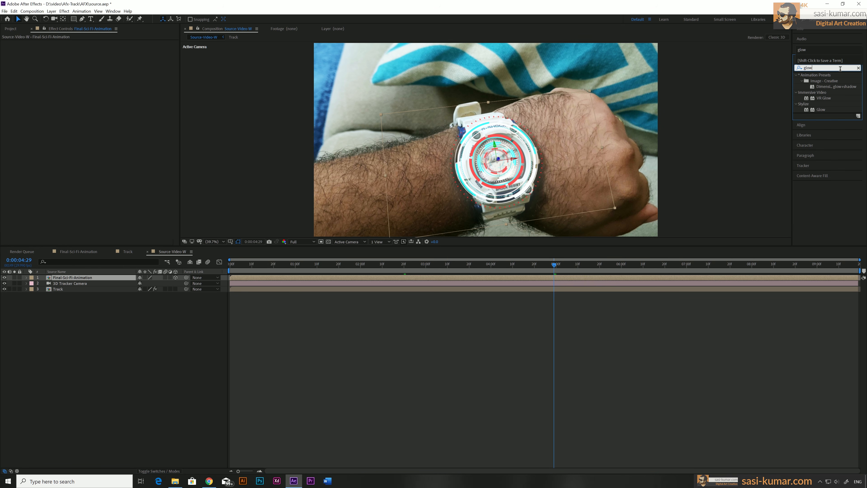
drag(822, 110, 122, 146)
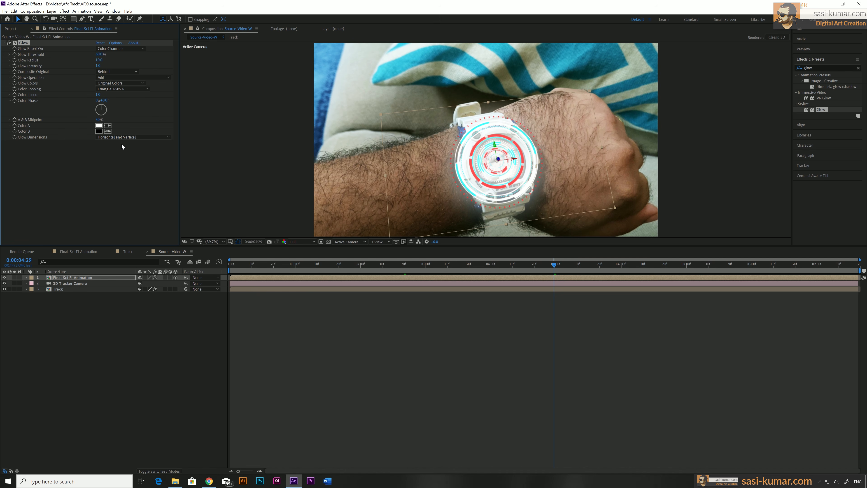
Step: At 0:00:01:12, lower the Glow Radius, raise the Glow Threshold to 100% and set the Glow Intensity to 5
drag(261, 267, 320, 269)
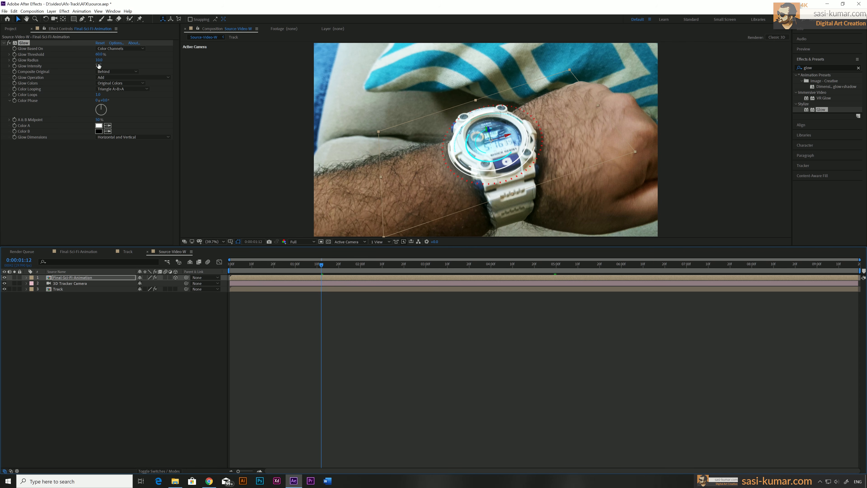
drag(100, 61, 70, 61)
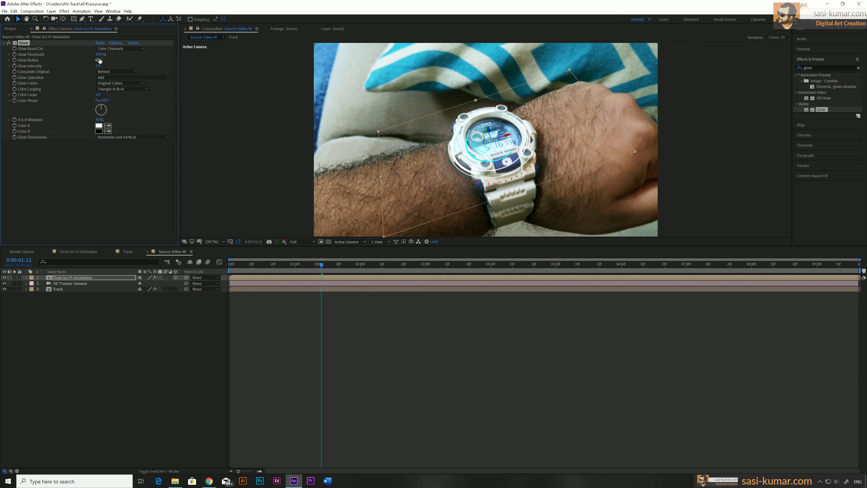
drag(100, 54, 151, 52)
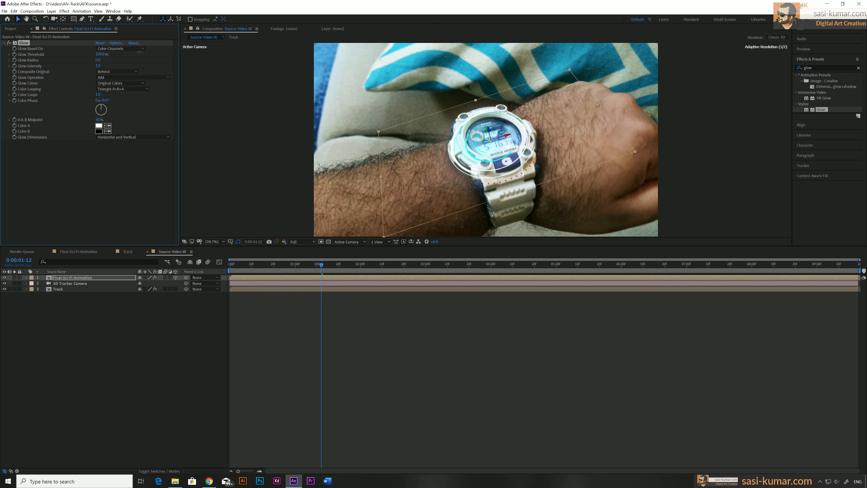
click(98, 66)
text(5)
key(Return)
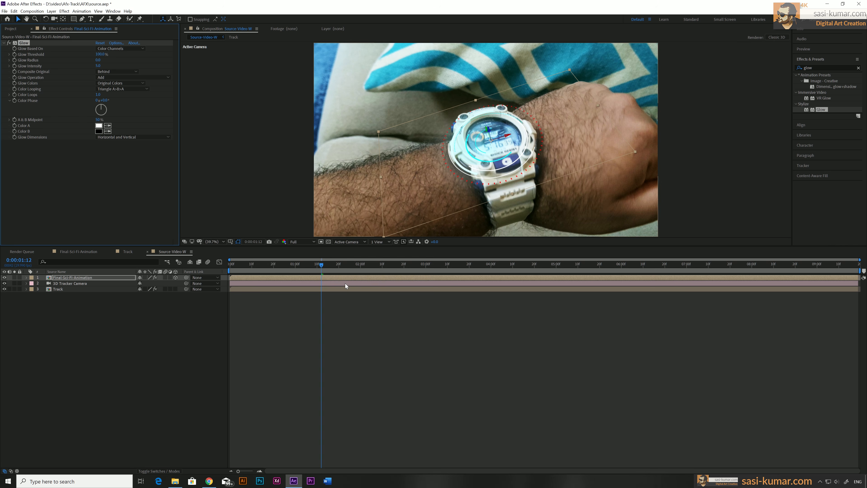
Step: Check the glow at 0:00:04:05 and 0:00:06:13, set Composite Original to On Top, and preview the composition
drag(346, 263, 503, 265)
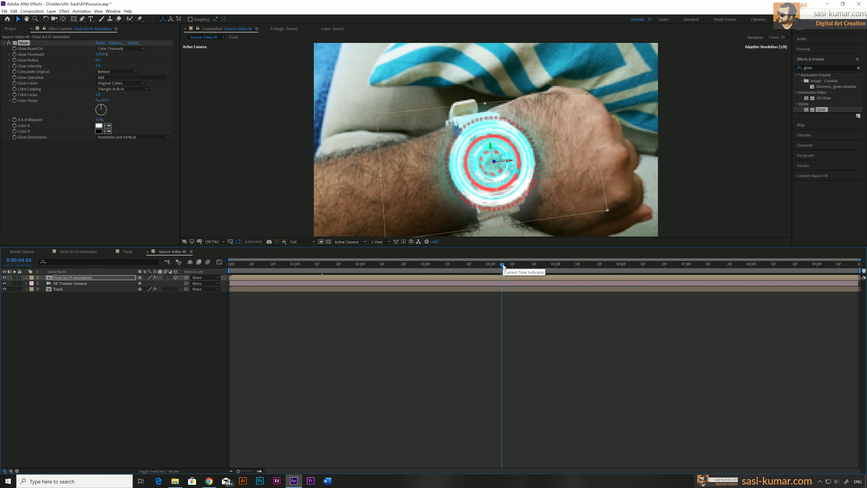
drag(533, 263, 651, 265)
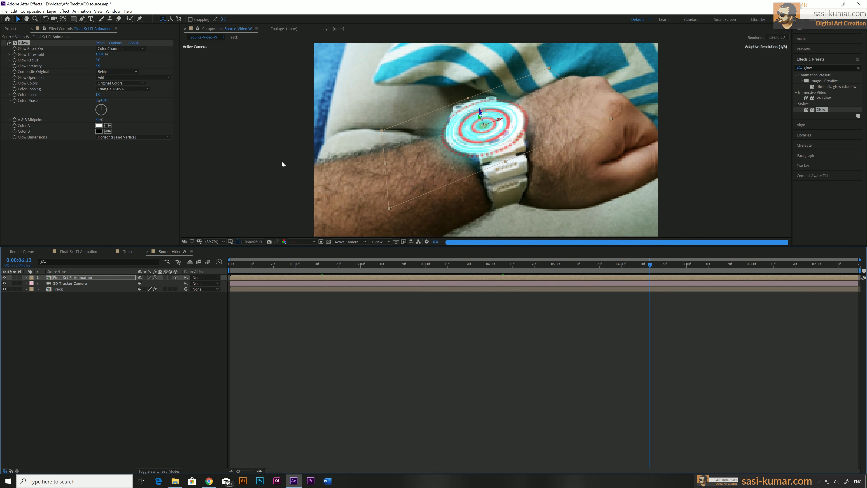
click(129, 72)
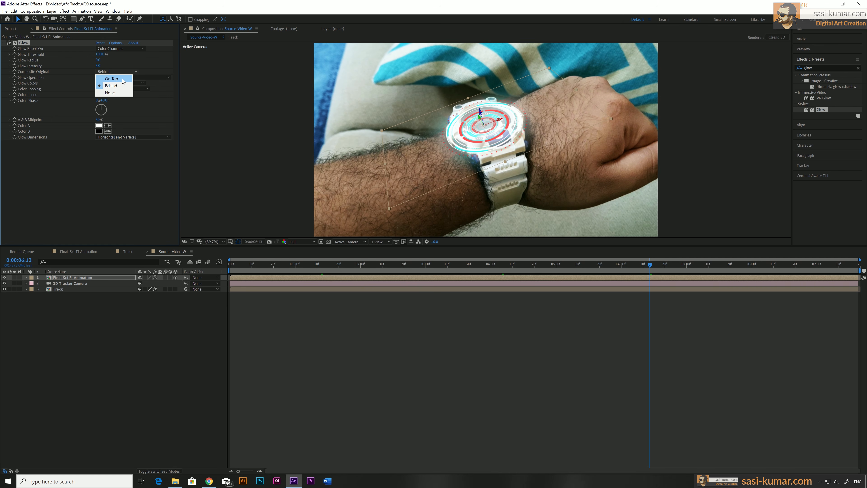
click(123, 79)
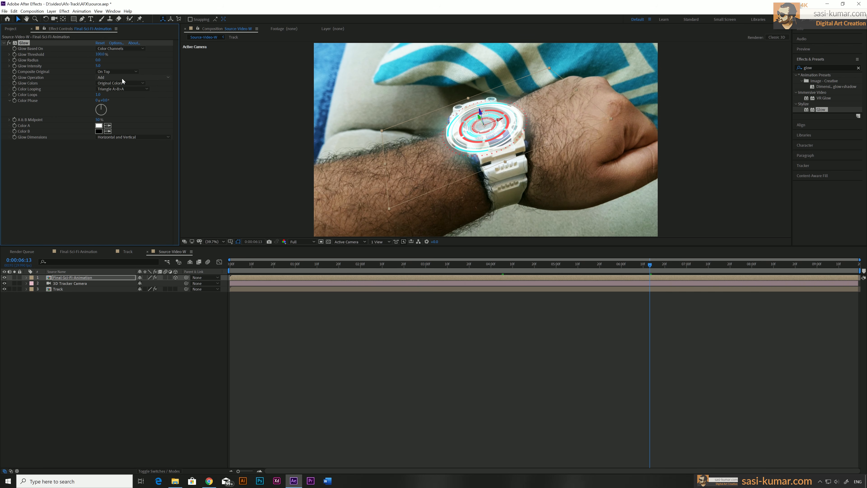
key(space)
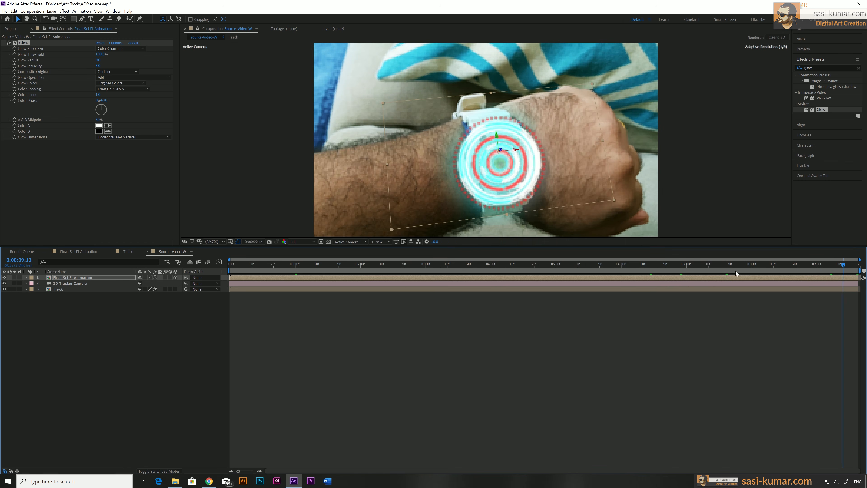
Step: Preview the composition between about 0:00:01:08 and 0:00:03:01 to check how the glowing animation follows the watch
click(623, 271)
click(313, 265)
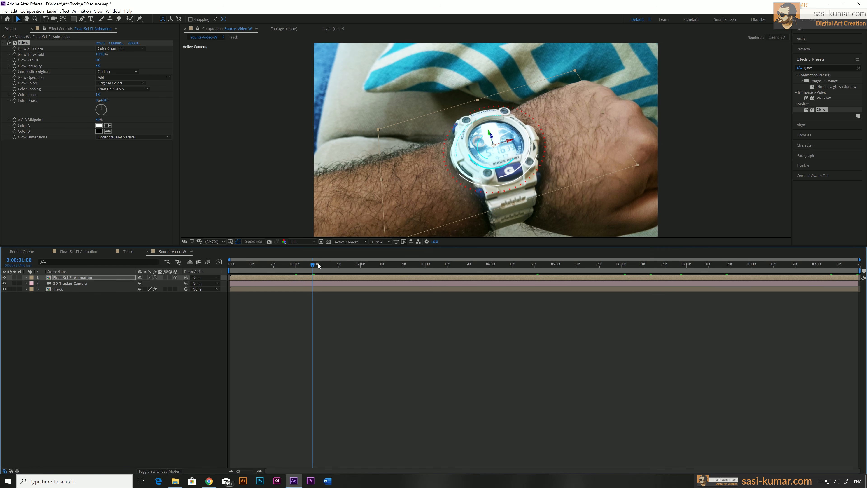
click(397, 269)
key(space)
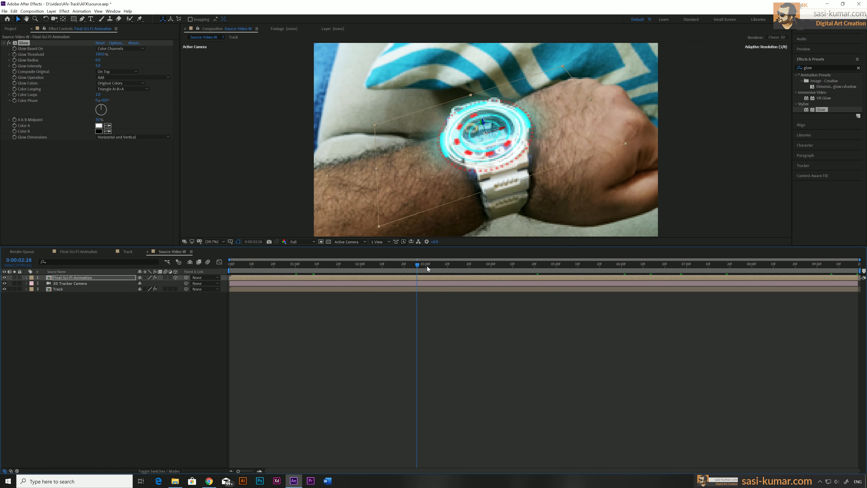
key(space)
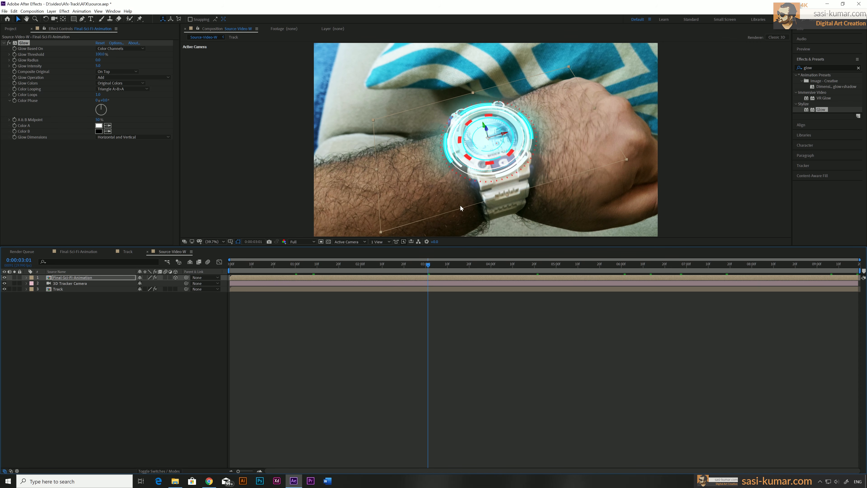
Step: At 0:00:03:01, scale the Final-Sci-Fi-Animation layer down slightly and adjust its X Rotation to fit the watch face
click(66, 278)
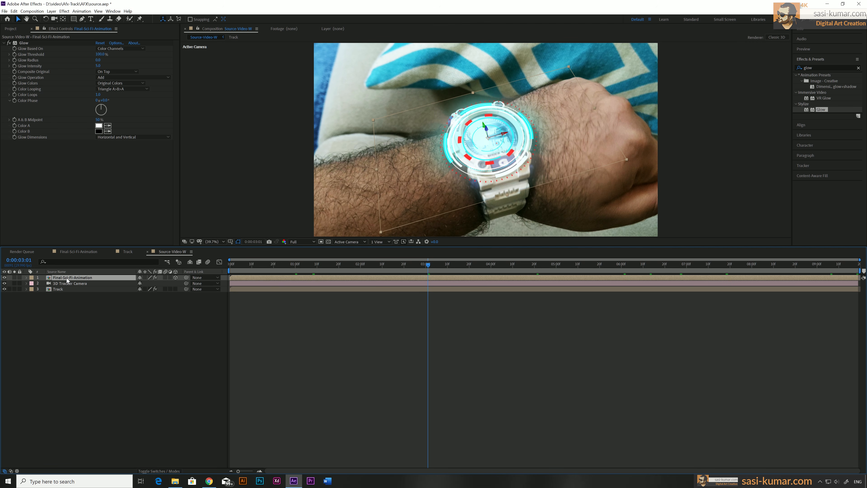
key(s)
drag(165, 283, 163, 285)
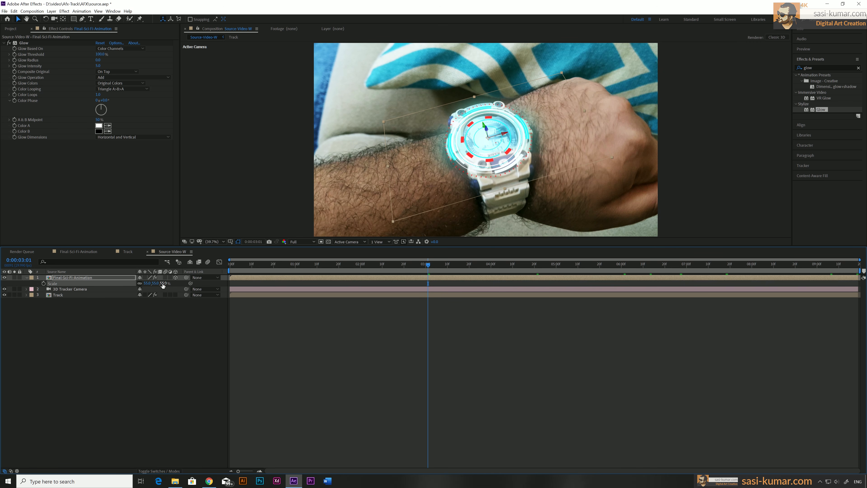
key(r)
drag(147, 289, 147, 289)
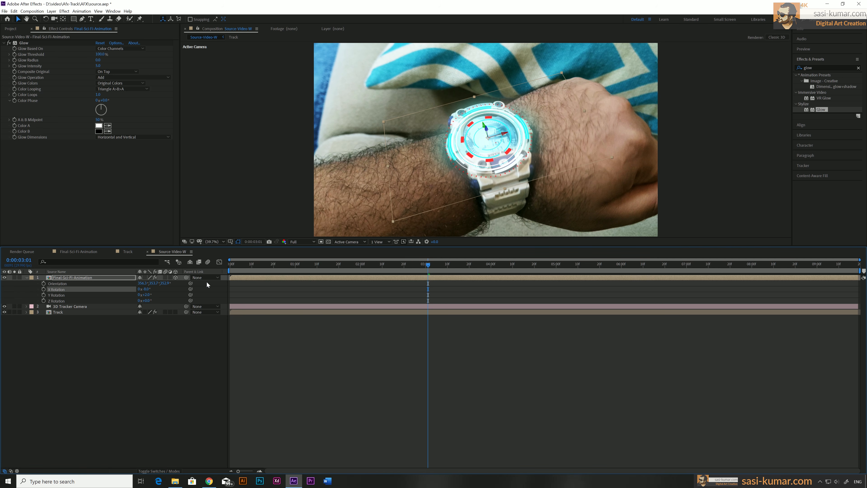
Step: Shift the animation layer's Y Position at 0:00:00:08, and adjust its Y Rotation at 0:00:01:24 to match the tilt of the watch
drag(286, 263, 248, 267)
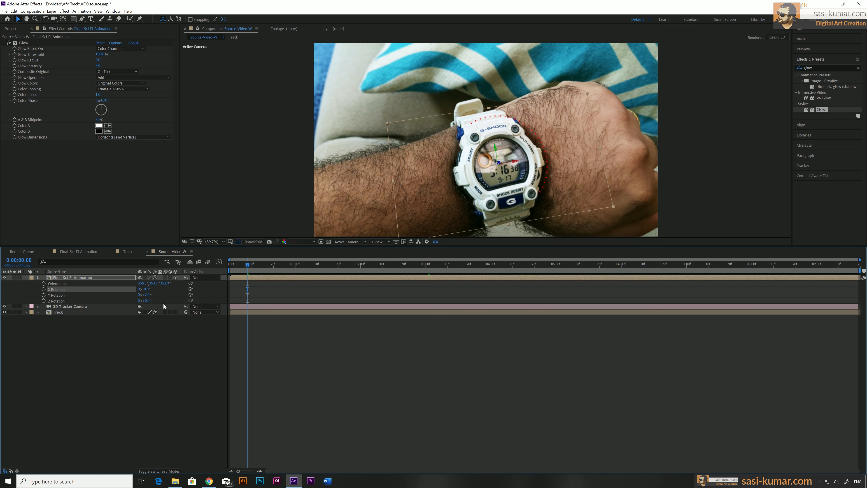
key(p)
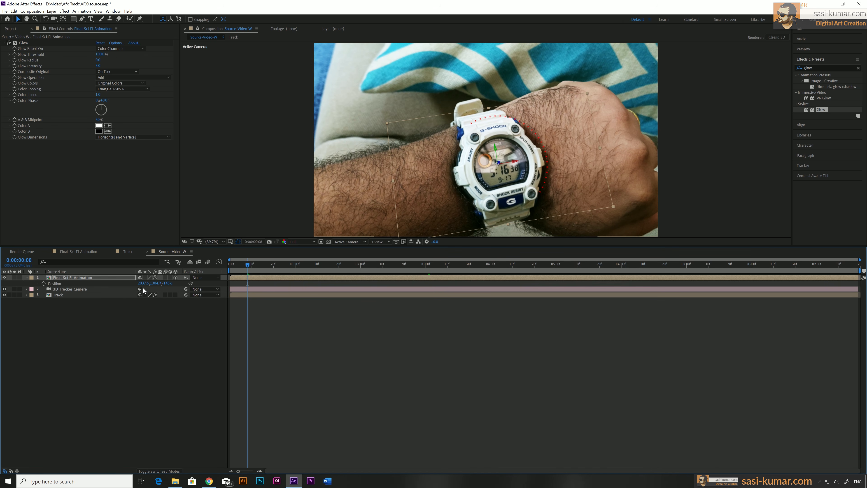
drag(156, 283, 180, 276)
drag(248, 264, 347, 266)
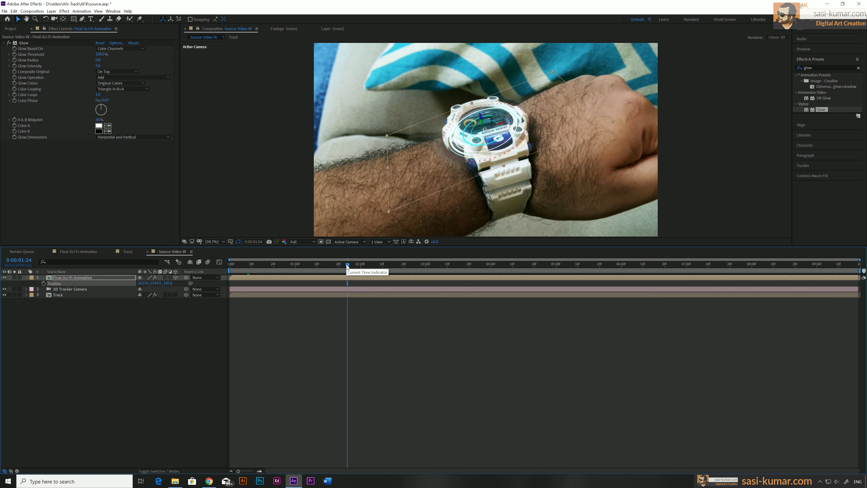
key(r)
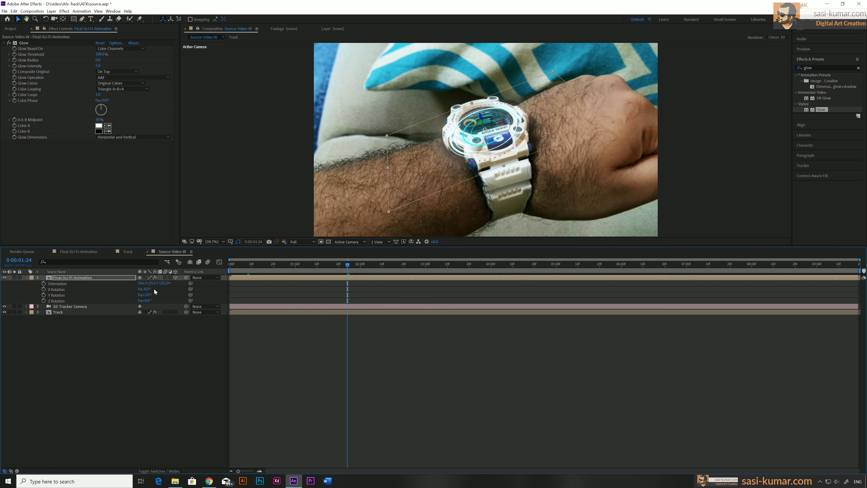
drag(146, 295, 145, 299)
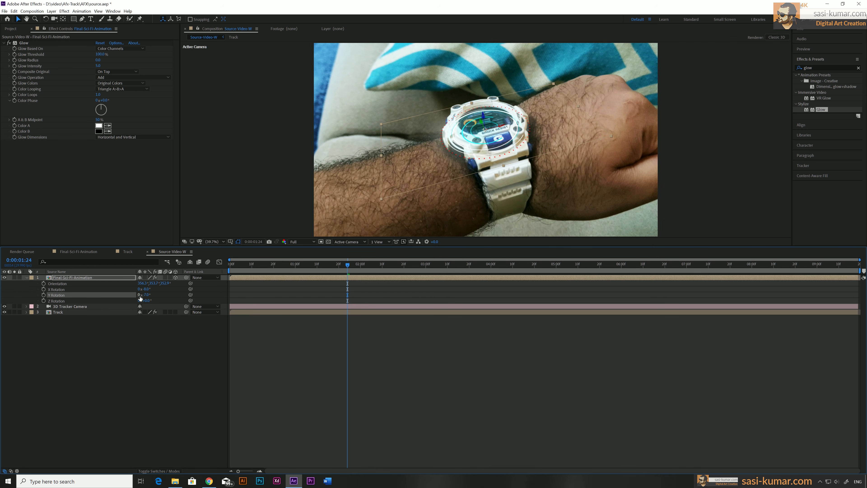
Step: Refine the animation layer's X and Y Position to center it on the watch face, and check the alignment along the timeline
key(p)
drag(160, 284, 107, 294)
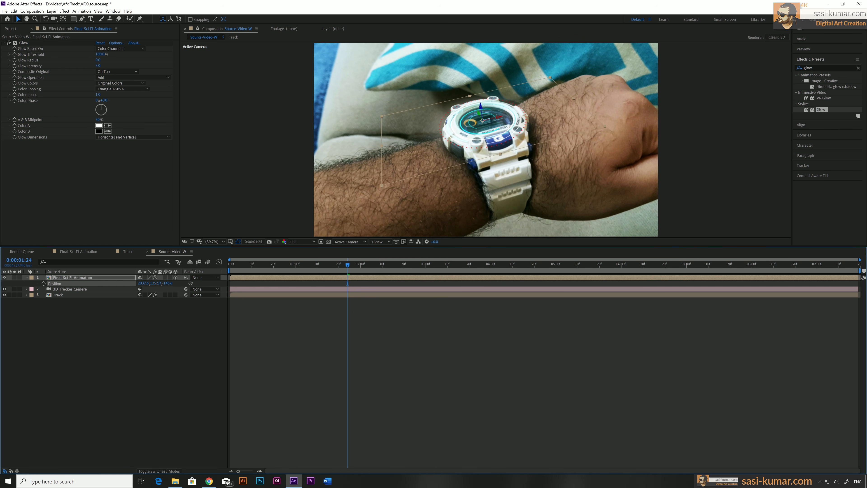
drag(156, 283, 159, 283)
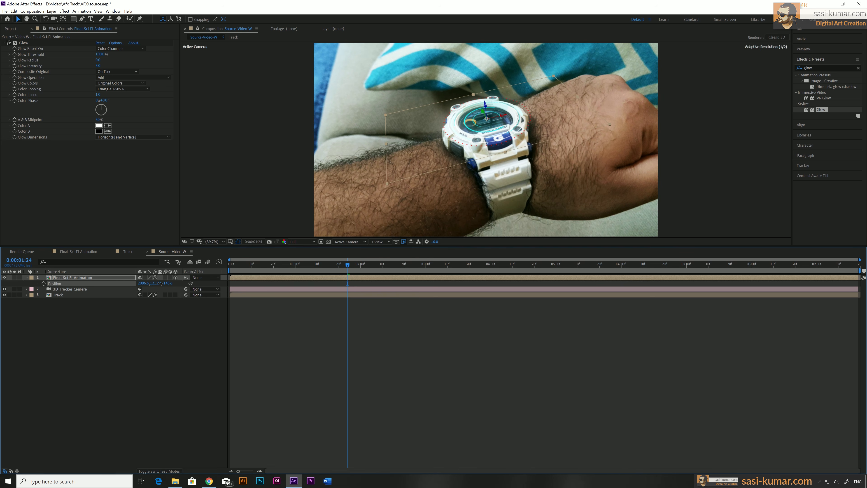
drag(348, 266, 507, 267)
drag(565, 272, 325, 279)
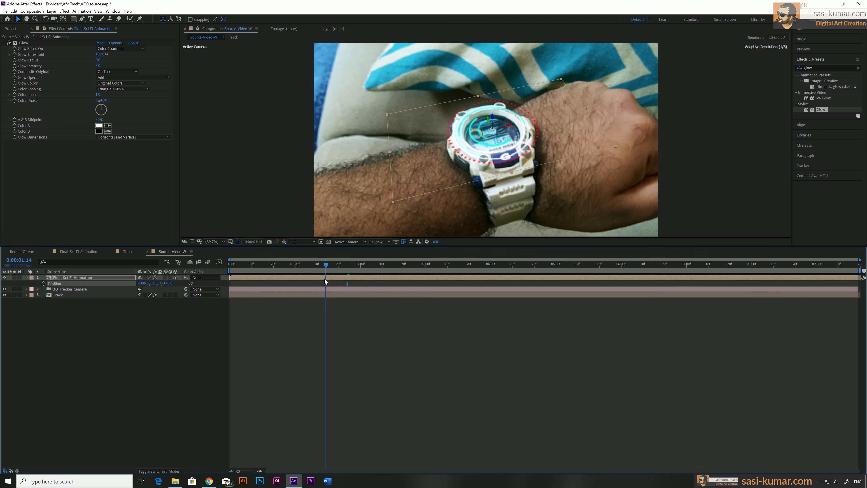
Step: Collapse the Final-Sci-Fi-Animation layer's properties and duplicate the layer at the start of the composition
click(302, 277)
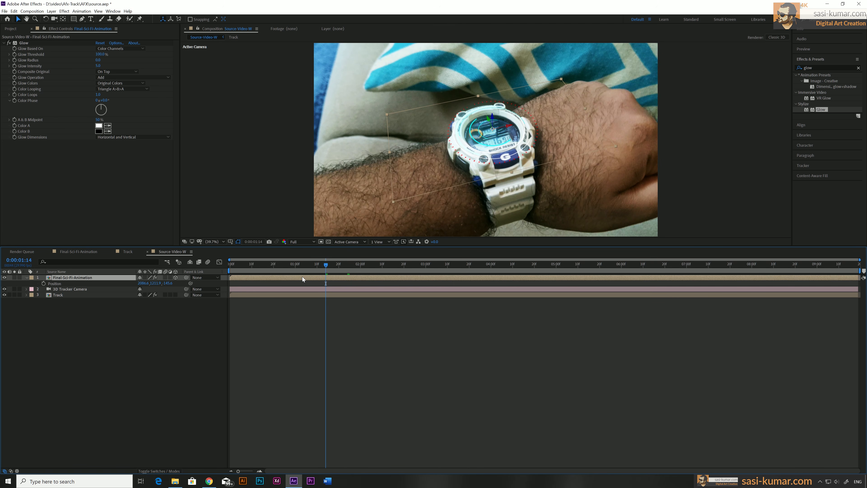
click(27, 278)
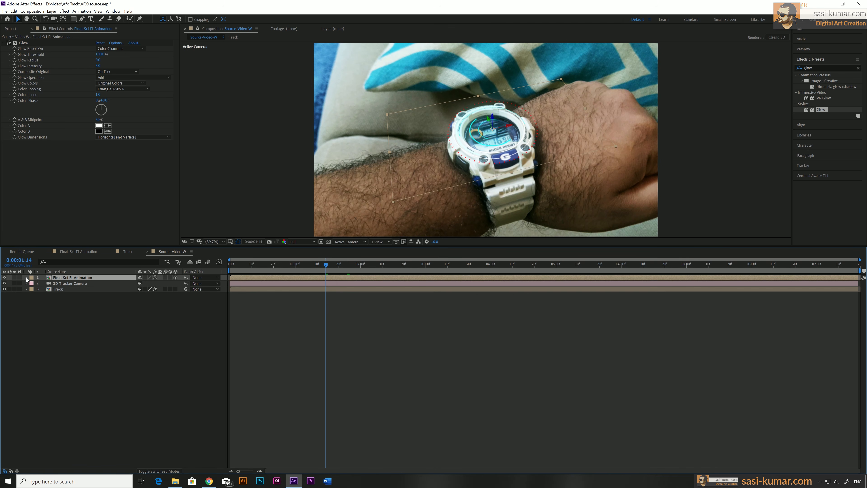
key(Home)
key(ctrl+d)
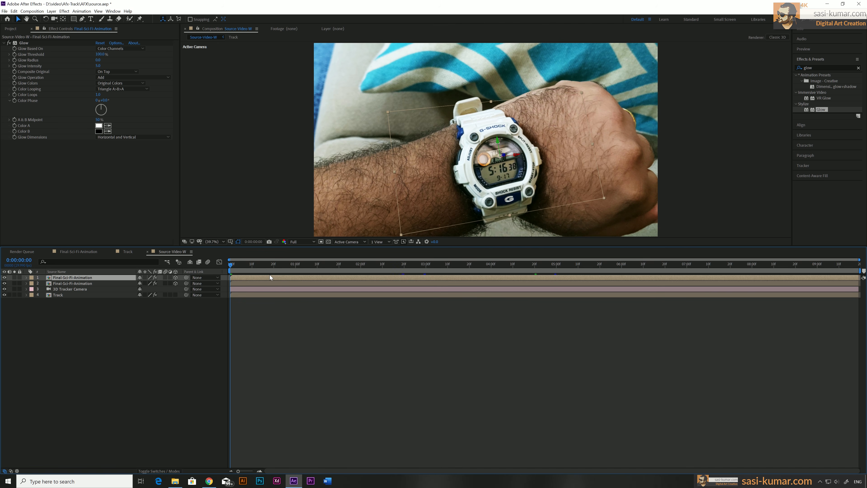
Step: At 0:00:02:17, shift the upper animation copy along Z so it floats above the watch, and enlarge its Scale slightly
drag(238, 265, 398, 264)
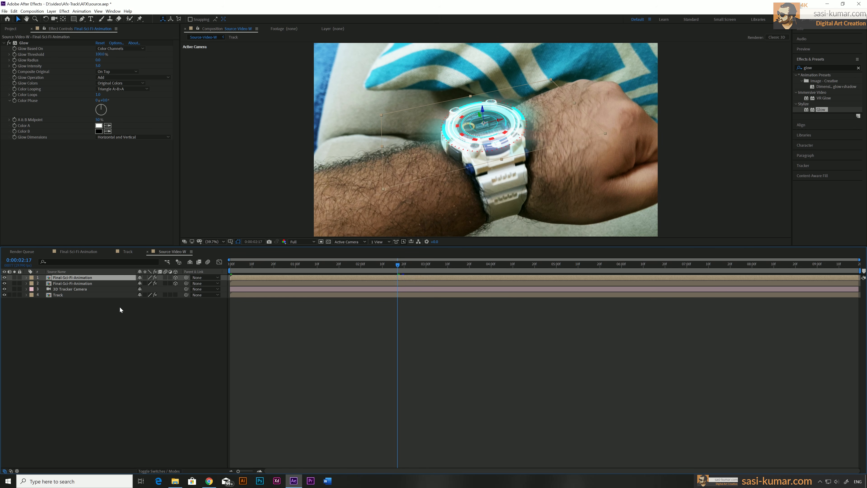
key(p)
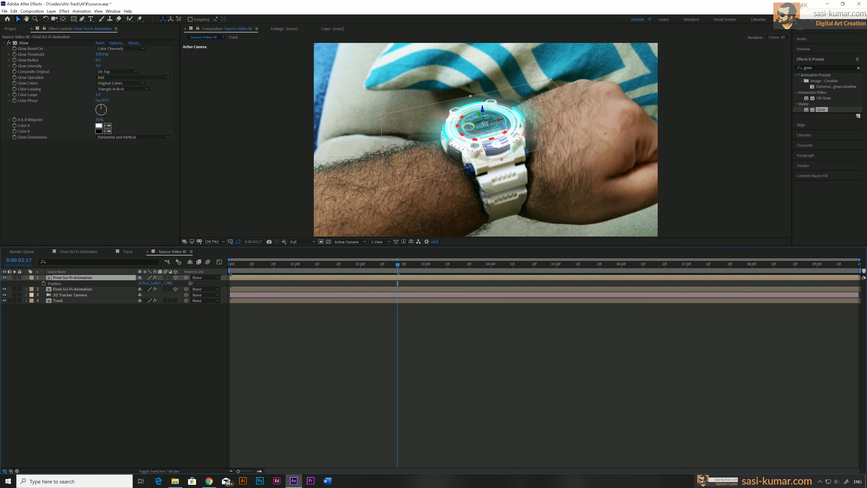
drag(169, 283, 26, 282)
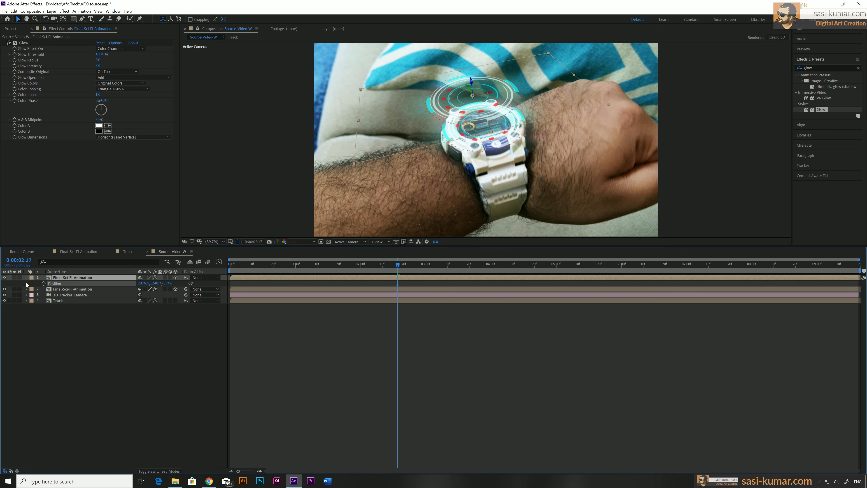
key(Return)
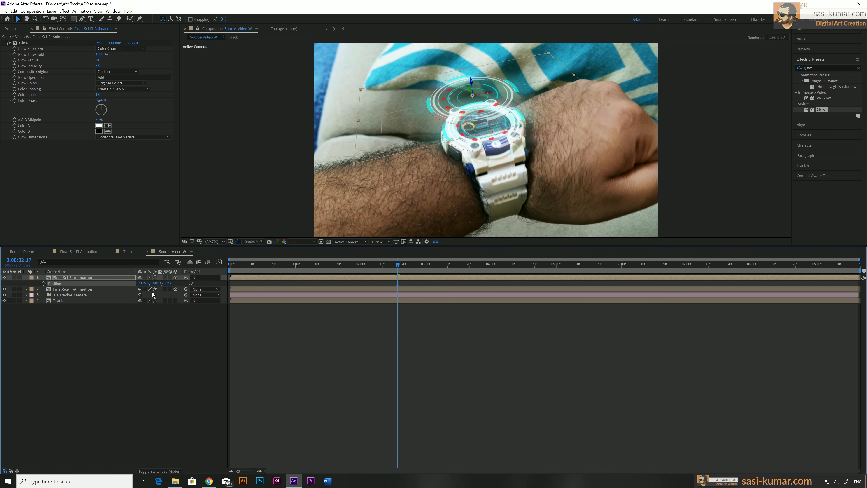
key(s)
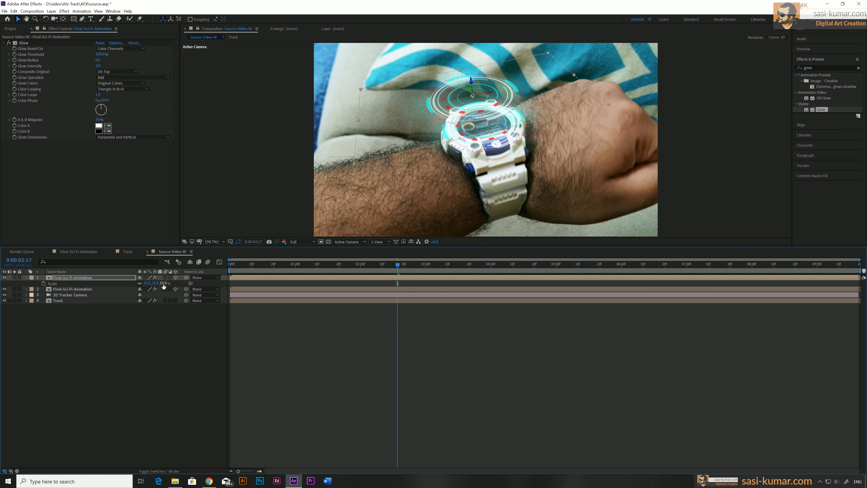
drag(163, 285, 167, 285)
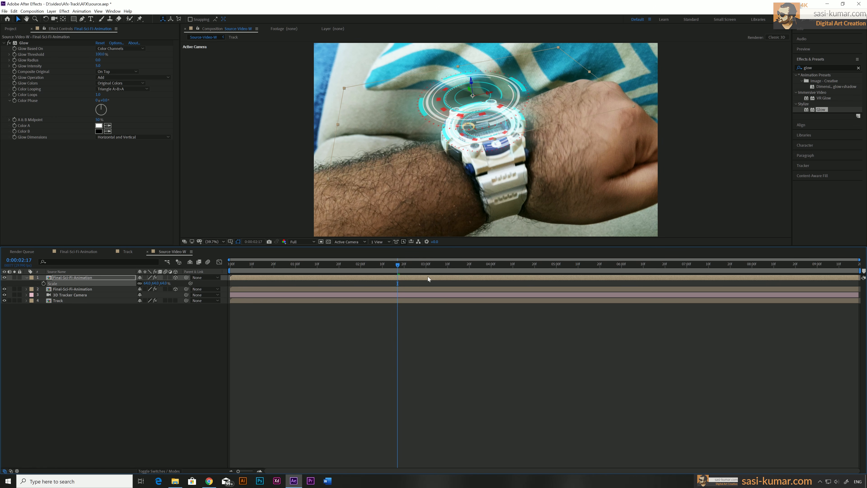
Step: At 0:00:04:18, set the Opacity of the upper animation copy to 25%
drag(420, 267, 530, 278)
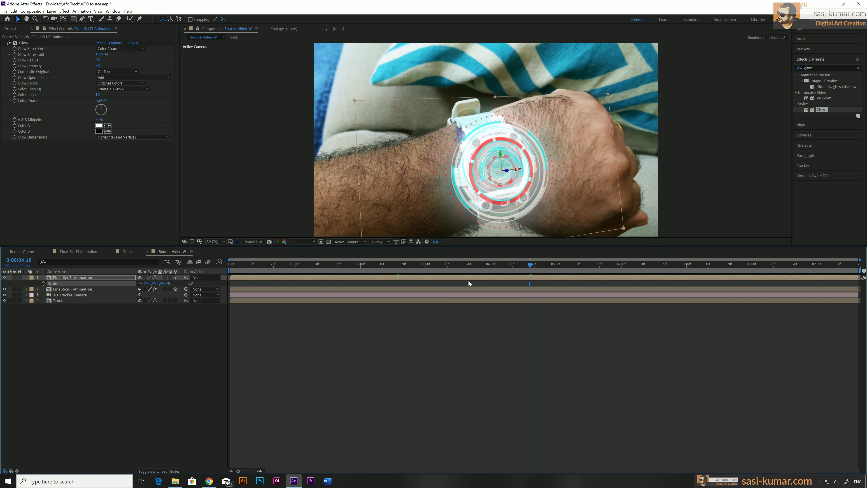
key(t)
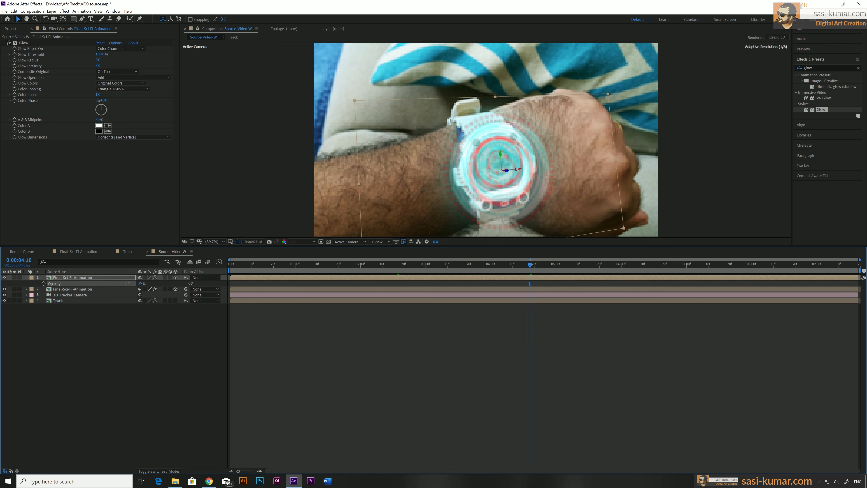
drag(138, 283, 140, 296)
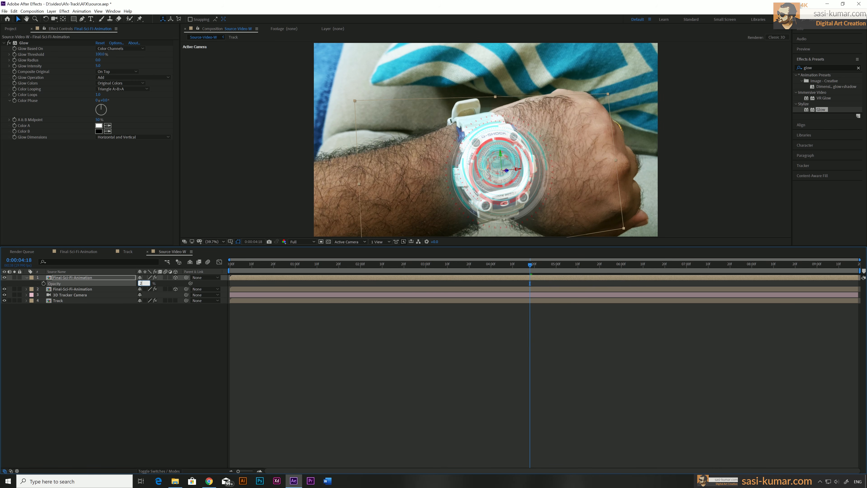
text(5)
key(Return)
Step: Preview the composition from the start to judge the faded floating copy above the watch
click(307, 264)
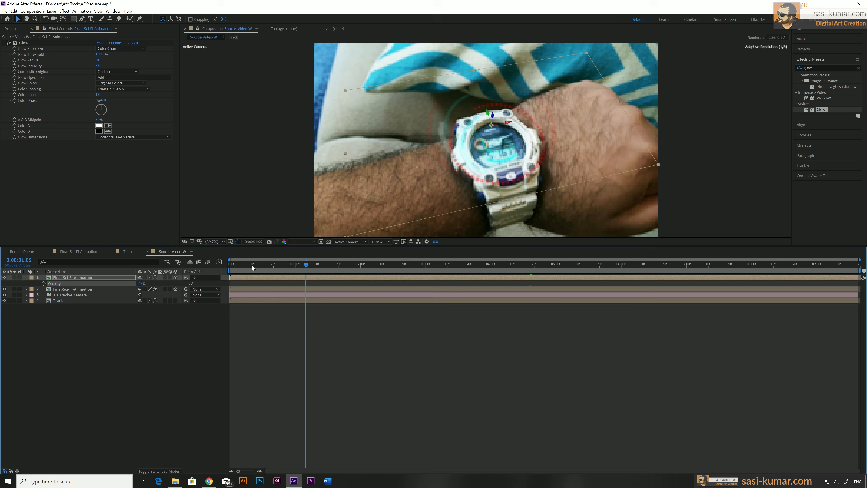
key(Home)
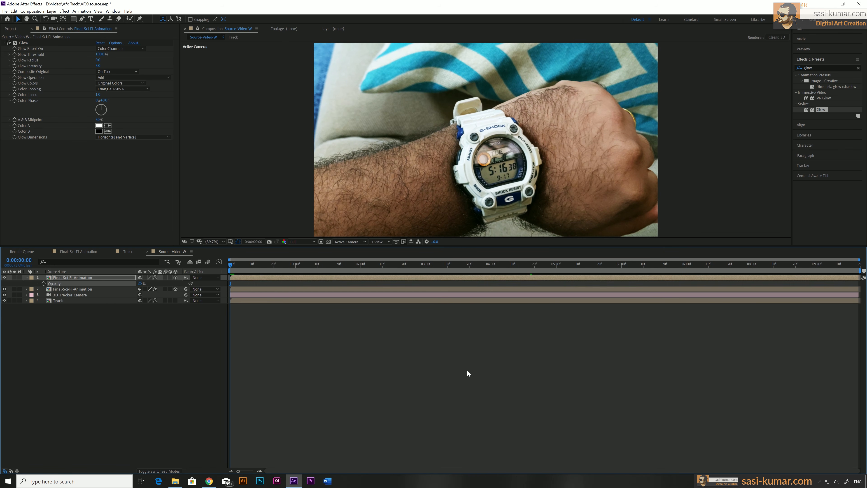
key(space)
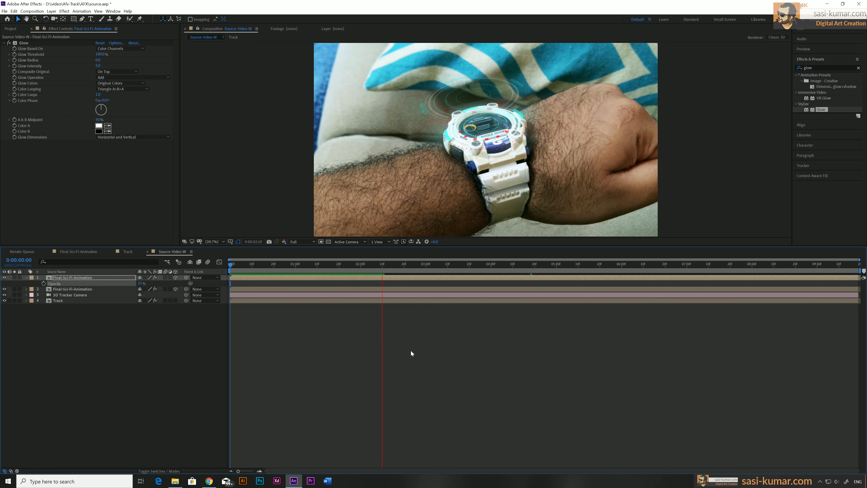
click(431, 265)
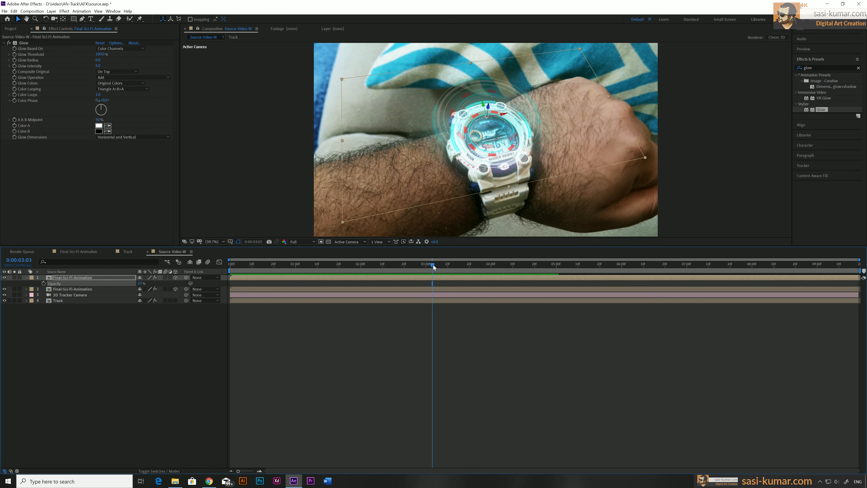
Step: At 0:00:03:17, set the upper animation copy's Opacity to 50%, and check the look around 0:00:01:19
drag(433, 266, 463, 264)
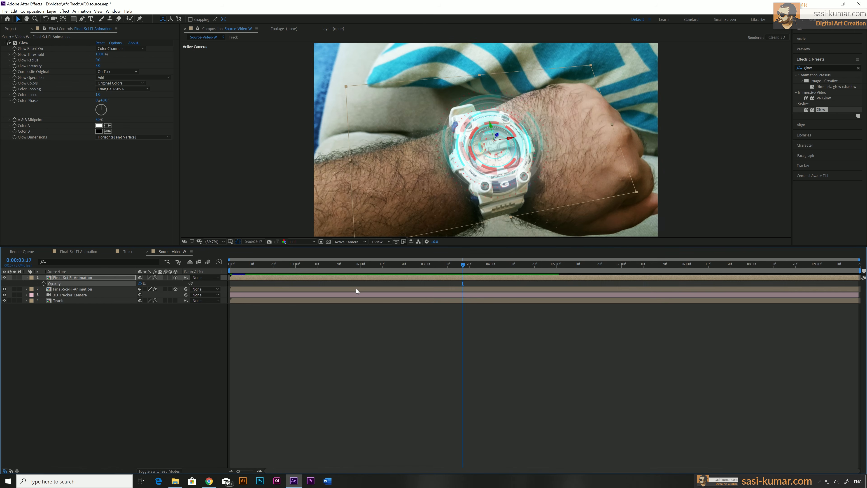
click(353, 277)
click(140, 283)
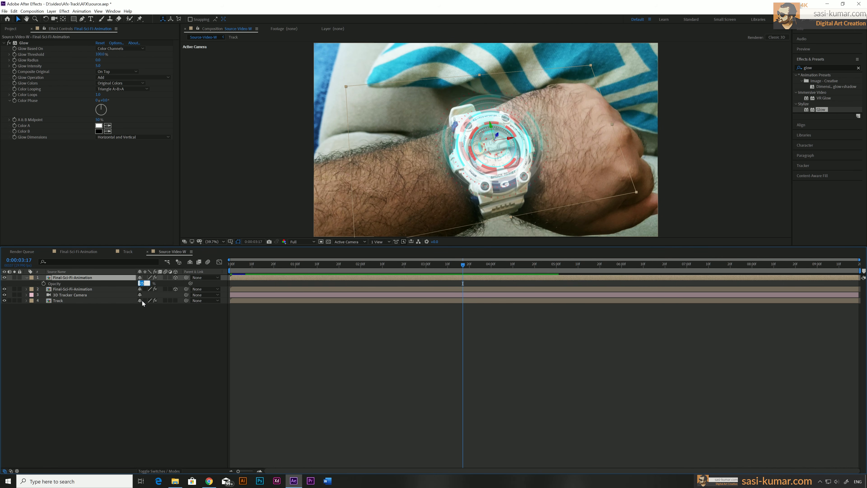
text(50)
key(Return)
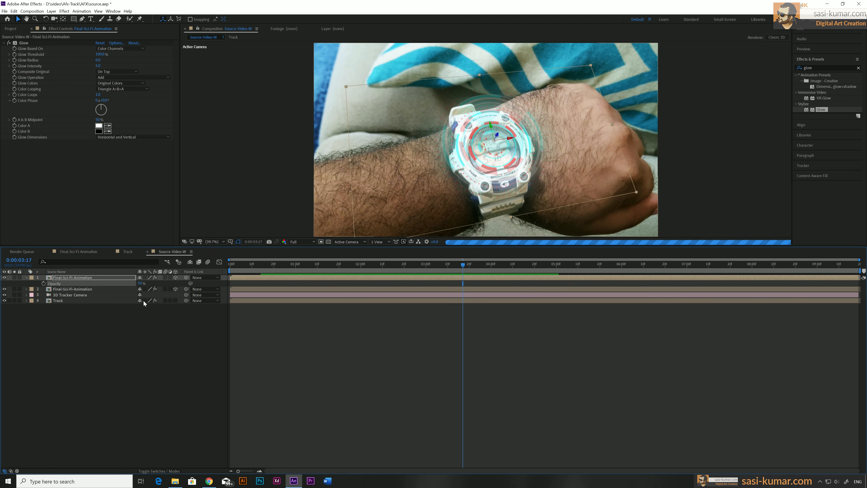
click(351, 264)
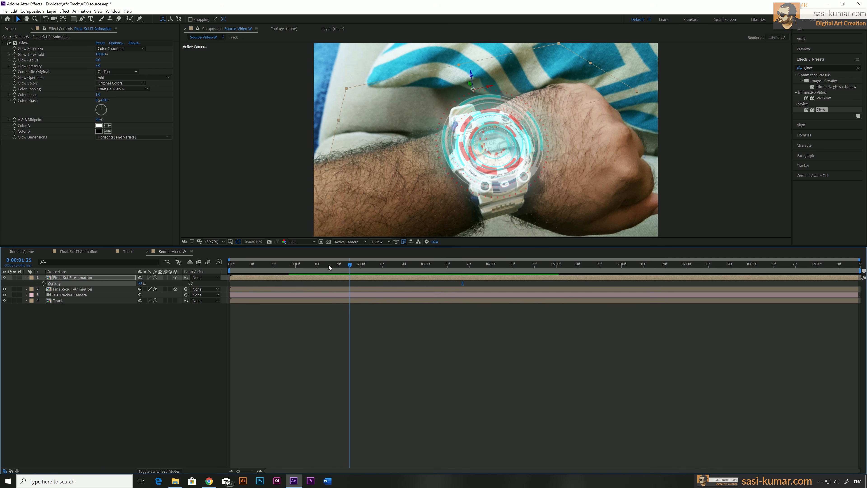
mouse_move(328, 267)
mouse_down()
mouse_move(282, 268)
mouse_move(337, 264)
mouse_up()
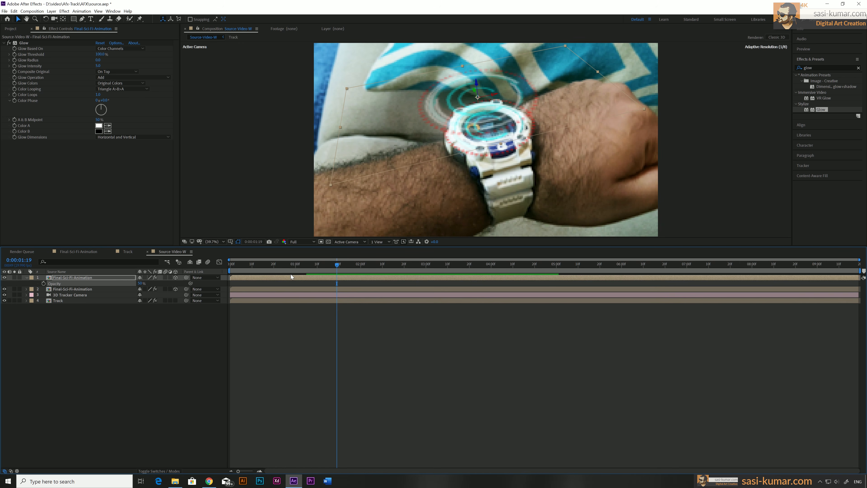
Step: Duplicate the Final-Sci-Fi-Animation layer aligned to the watch face, and move the copy to the top of the layer stack
click(288, 290)
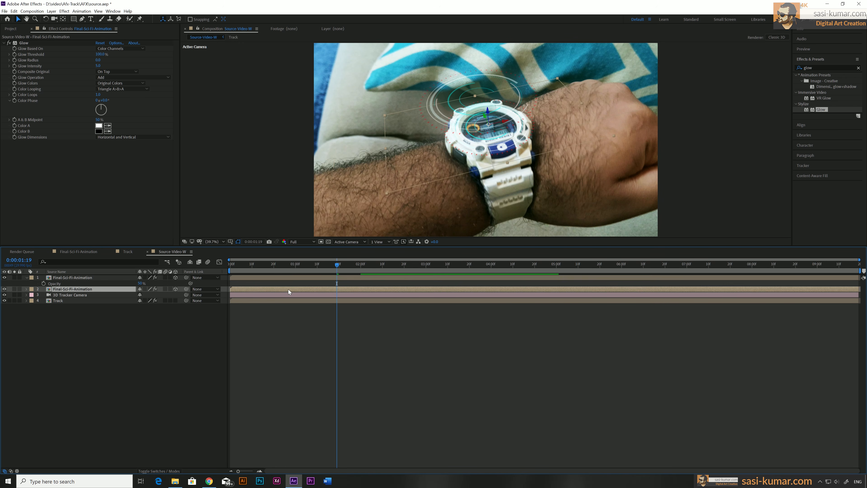
key(ctrl+d)
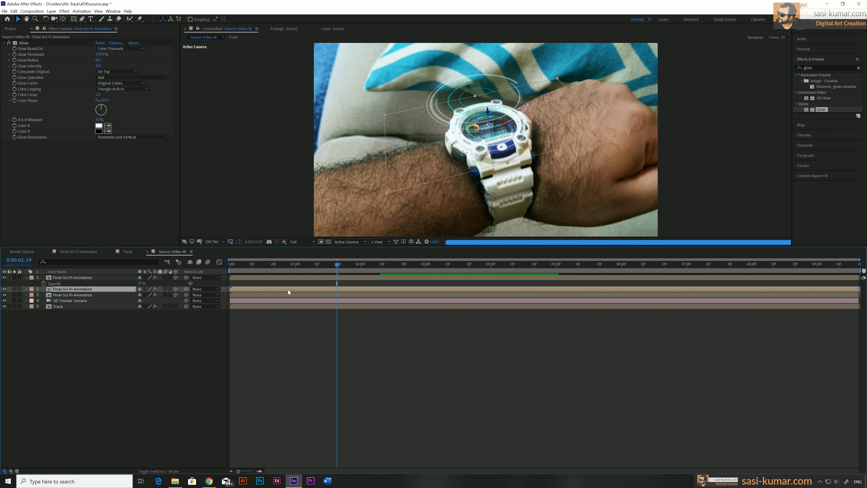
key(ctrl+bracketright)
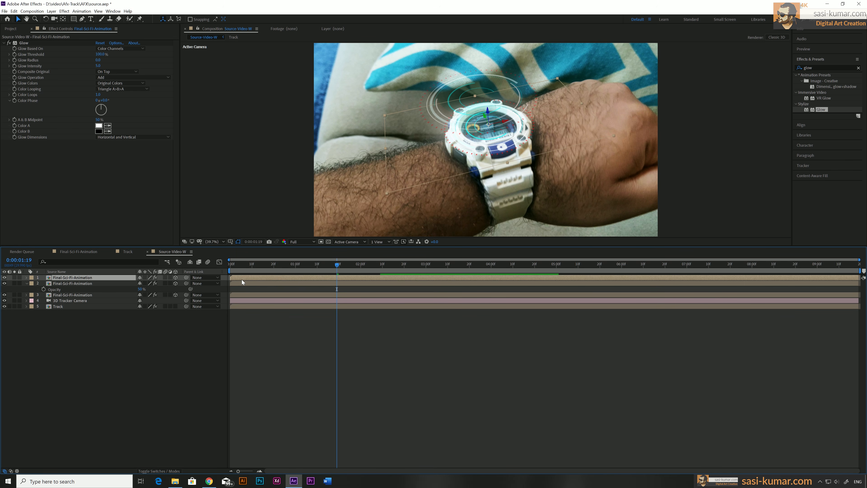
Step: Shift the topmost animation copy along Z to float above the other copy, and reduce its Scale to about 43%
key(z)
key(p)
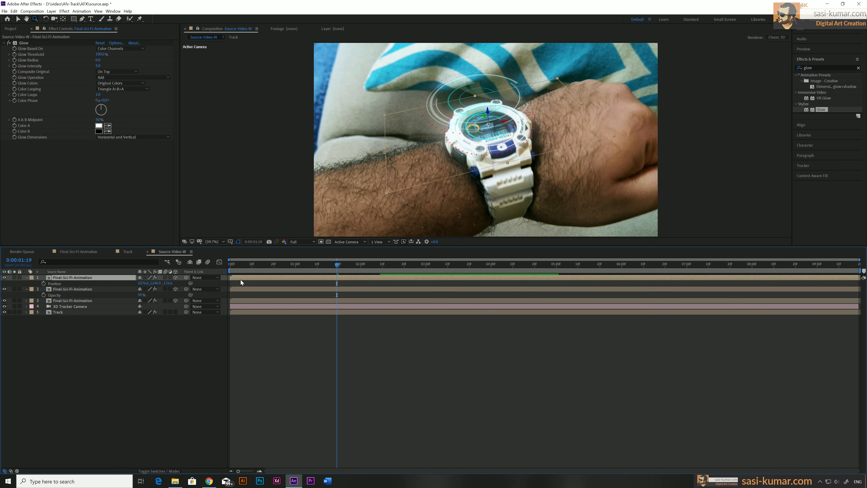
drag(168, 283, 60, 283)
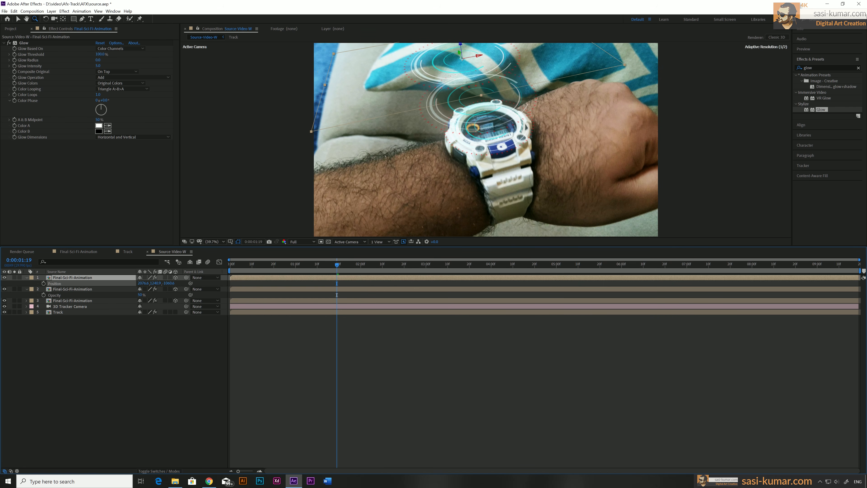
key(s)
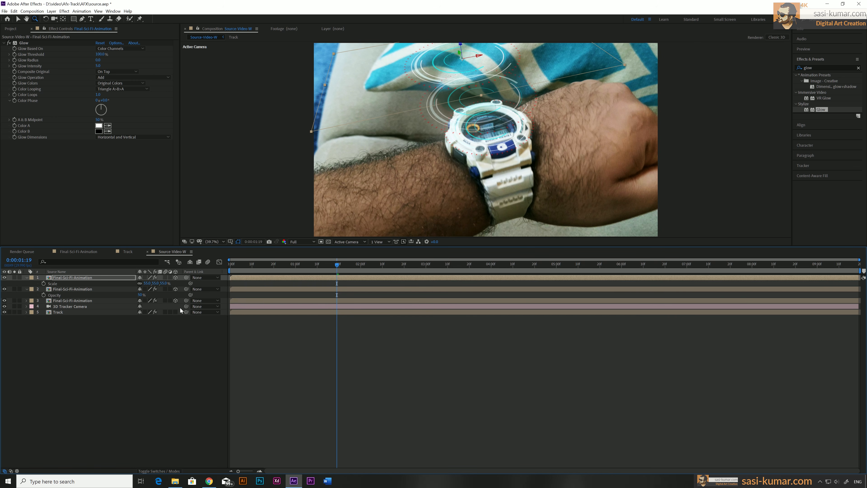
drag(157, 283, 159, 283)
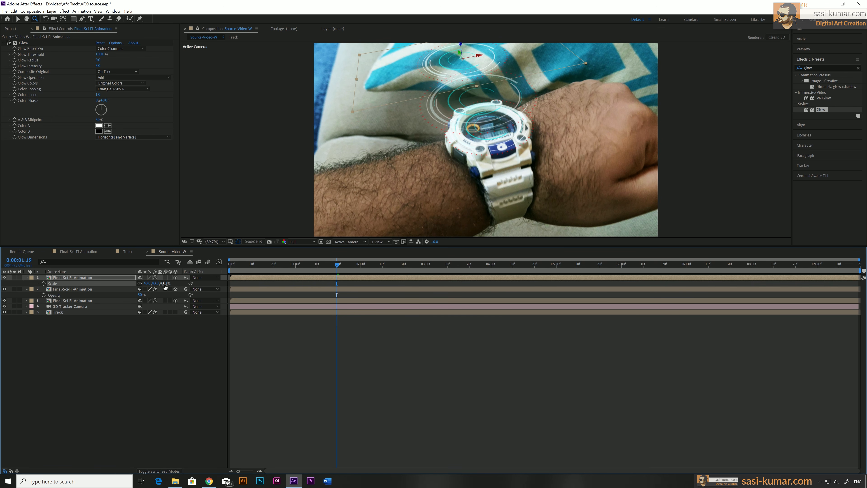
key(p)
drag(167, 283, 246, 277)
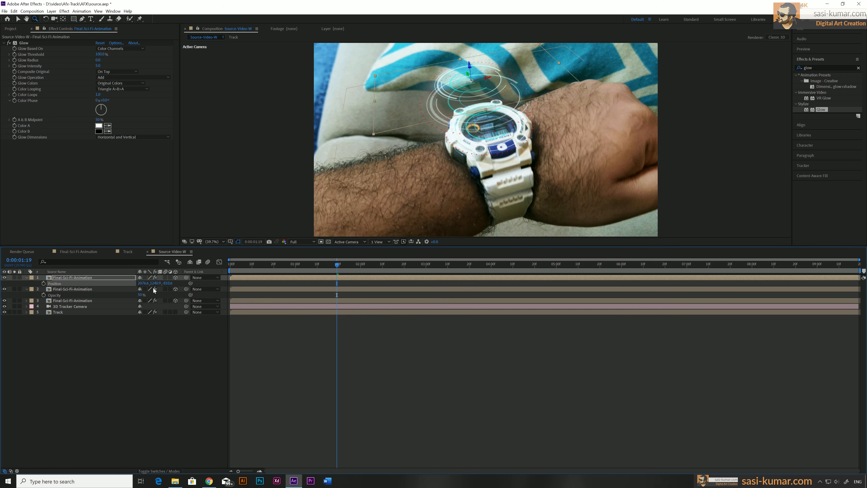
Step: Set the topmost animation copy's Opacity to 95%, and check the stacked layers across the timeline up to 0:00:02:07
key(t)
click(140, 283)
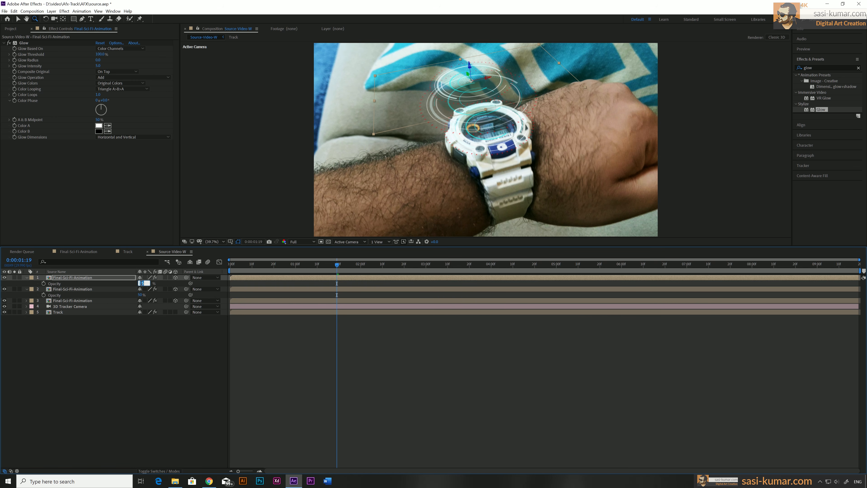
text(95)
key(Return)
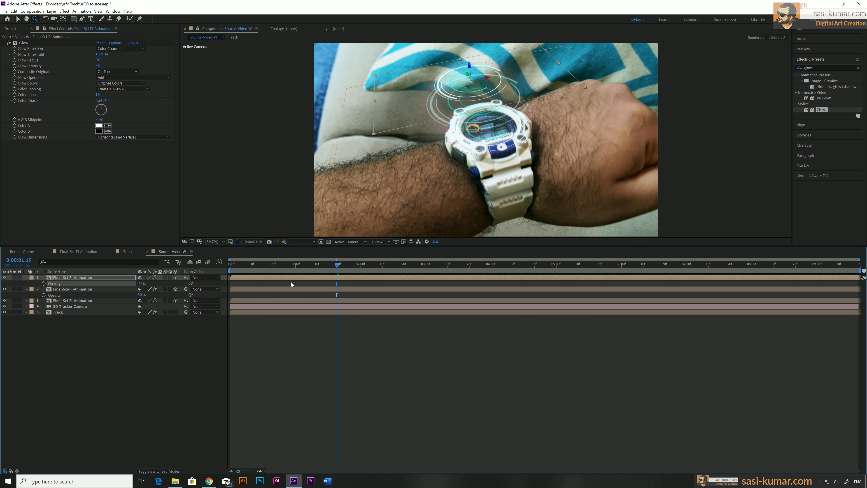
drag(283, 265, 690, 278)
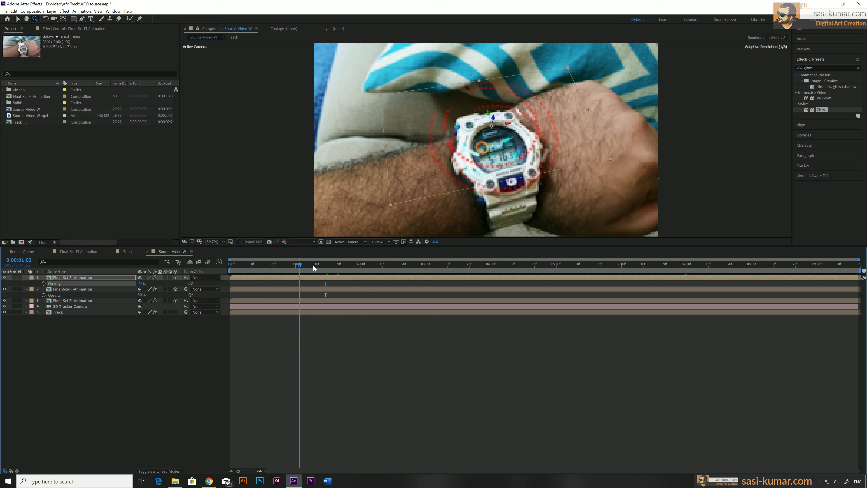
drag(314, 268, 377, 267)
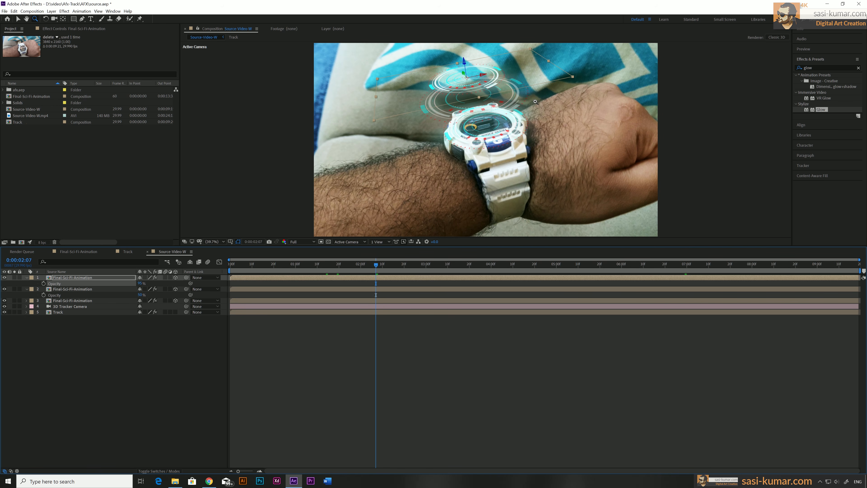
Step: Examine the Animation-01, Animation-full-circle, Boundry and Half-Circles compositions in the imported folder, scrubbing through their animation
click(3, 90)
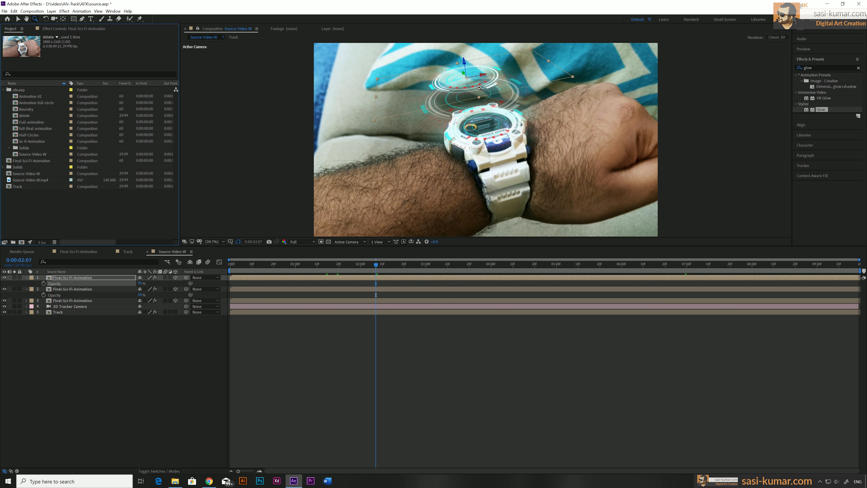
double_click(31, 97)
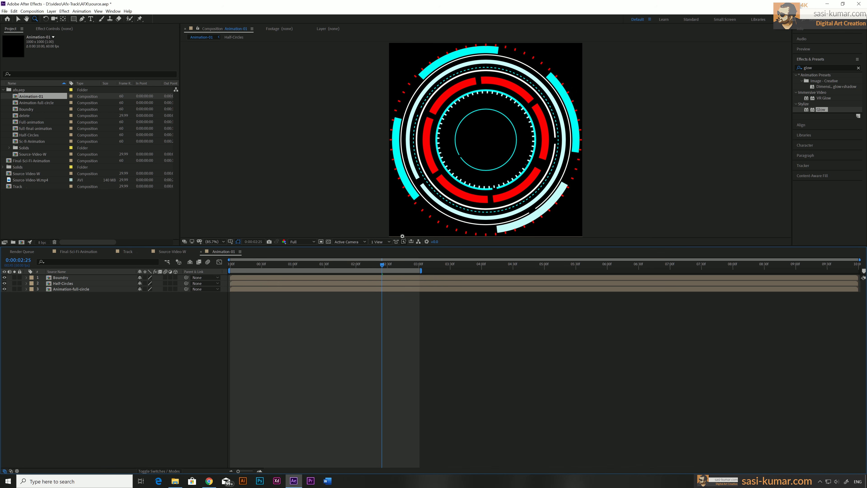
click(39, 120)
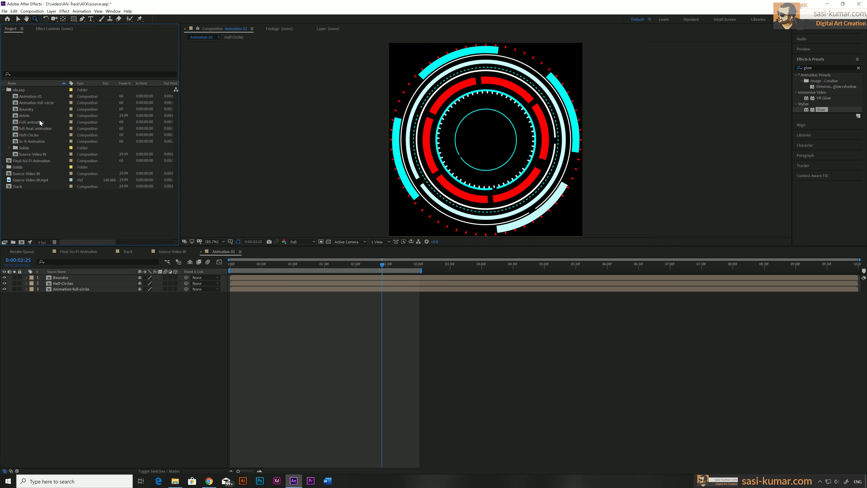
double_click(15, 104)
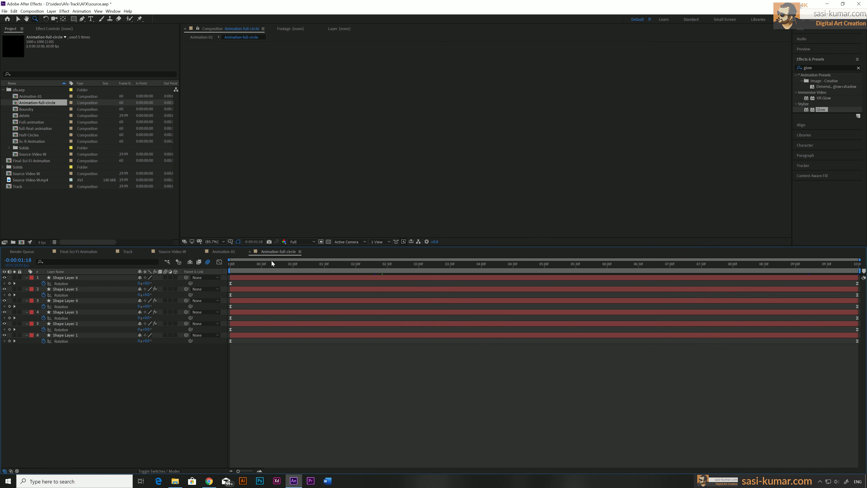
drag(256, 265, 403, 266)
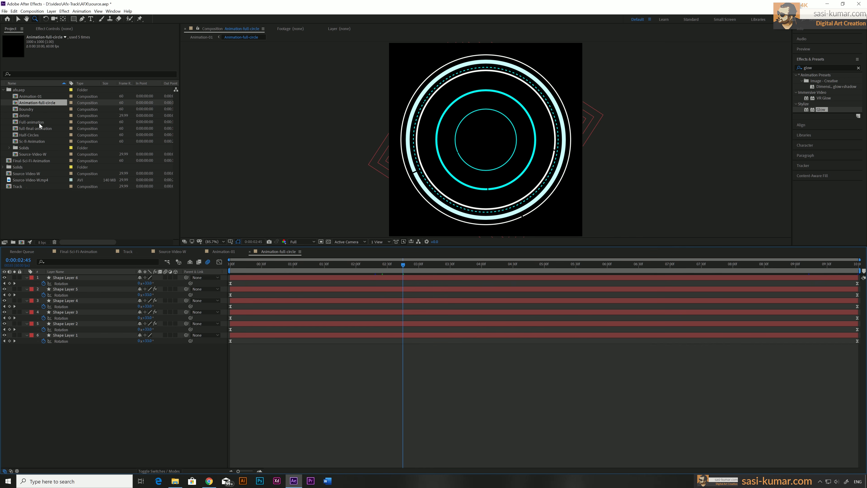
double_click(15, 112)
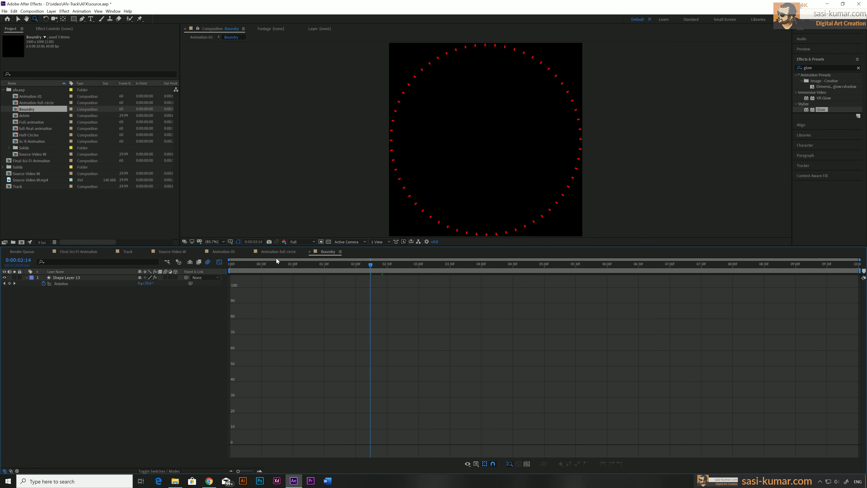
drag(283, 266, 442, 270)
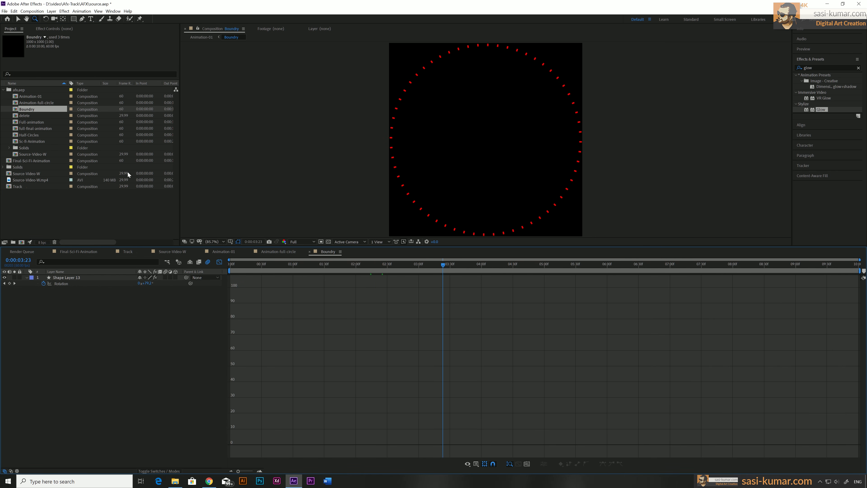
click(16, 130)
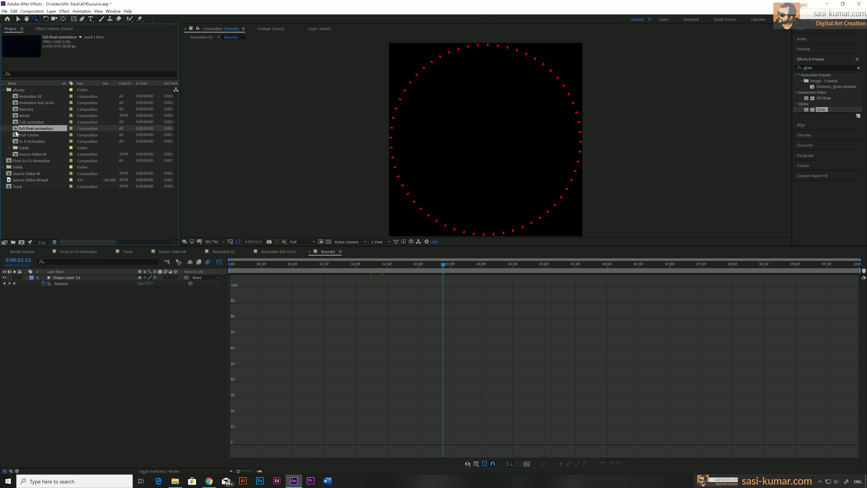
double_click(16, 134)
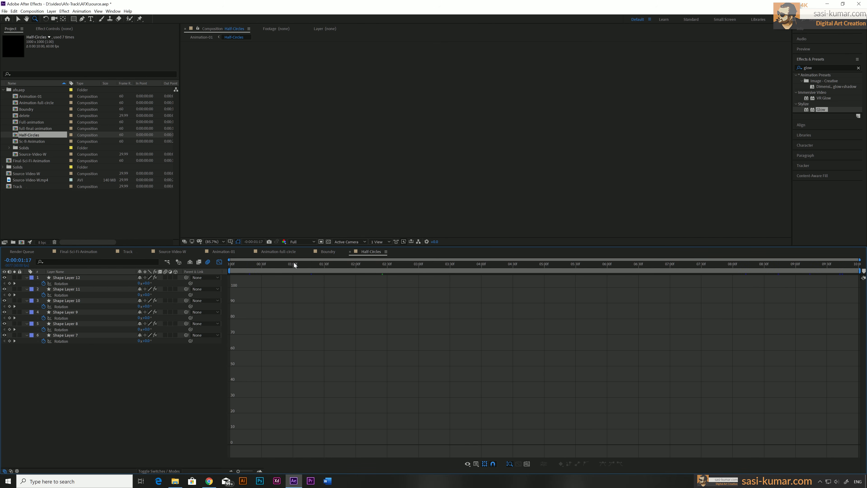
drag(294, 265, 714, 269)
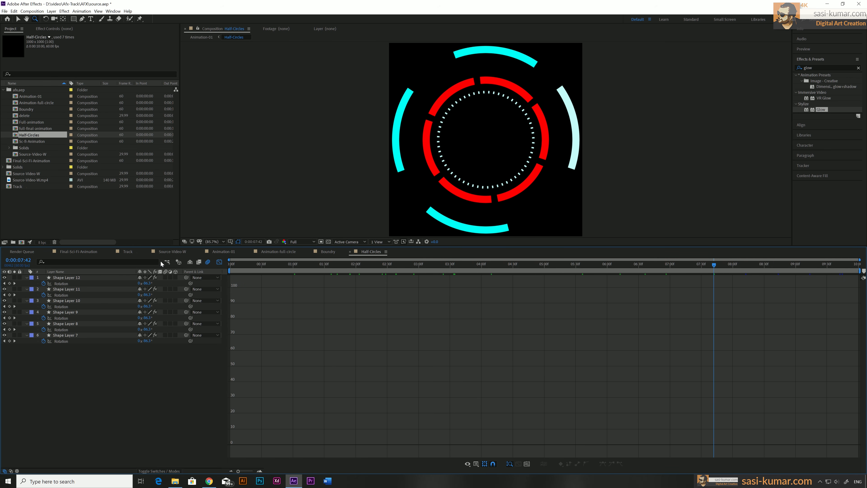
Step: In Source-Video-W, replace the source of the lowest Final-Sci-Fi-Animation layer with the Half-Circles composition
click(172, 254)
drag(265, 268, 376, 264)
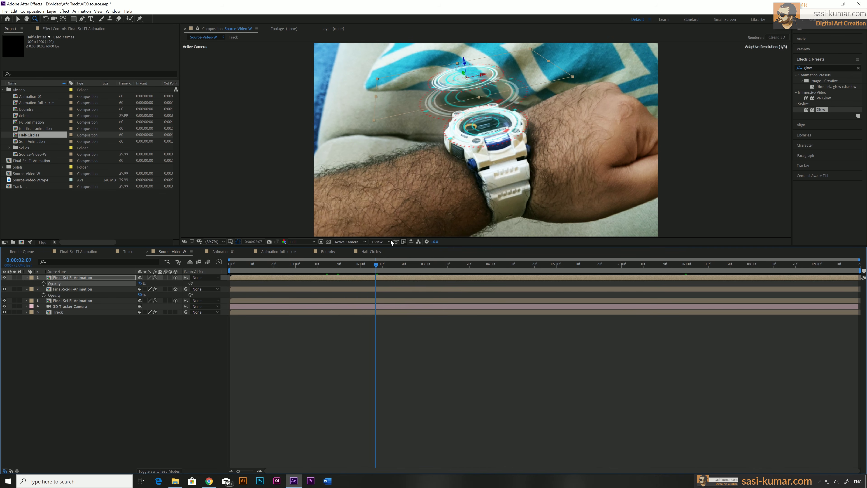
click(282, 302)
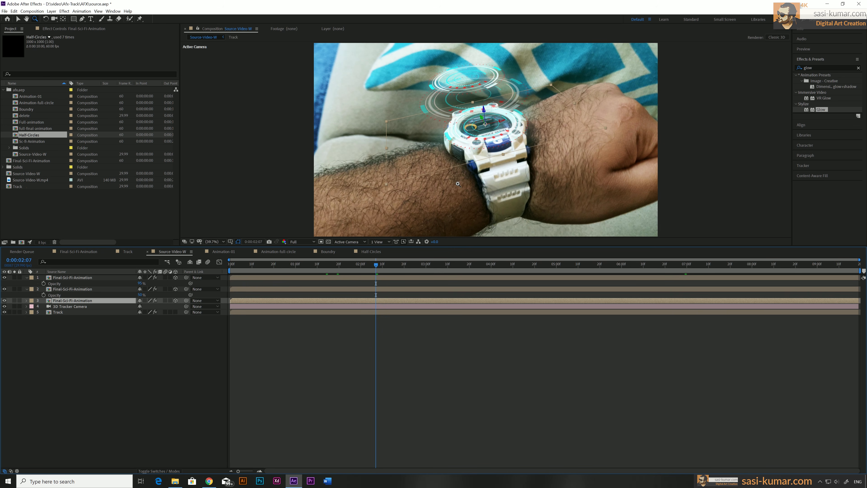
key(v)
drag(16, 137, 58, 302)
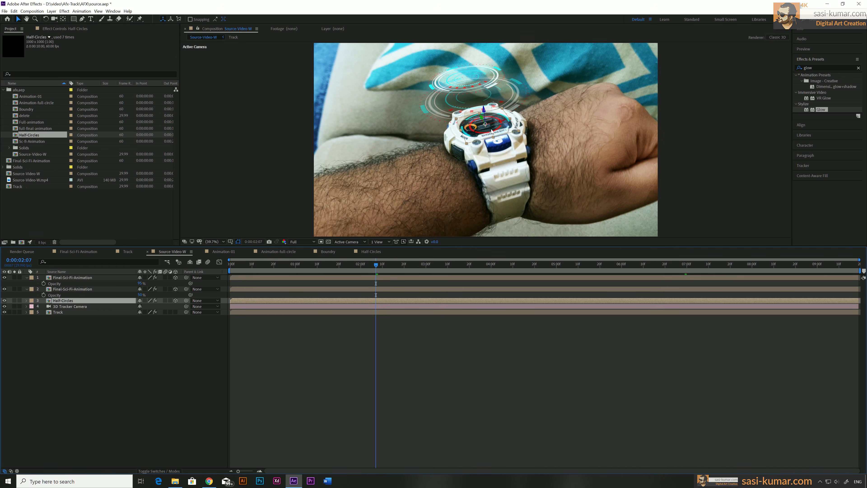
Step: Replace the source of the middle Final-Sci-Fi-Animation layer with Animation-full-circle, and enlarge its Scale to about 139%
click(252, 290)
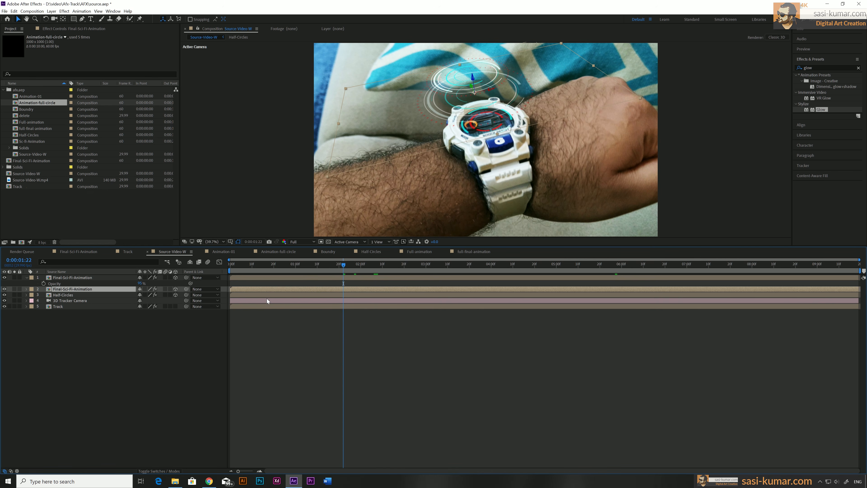
click(16, 104)
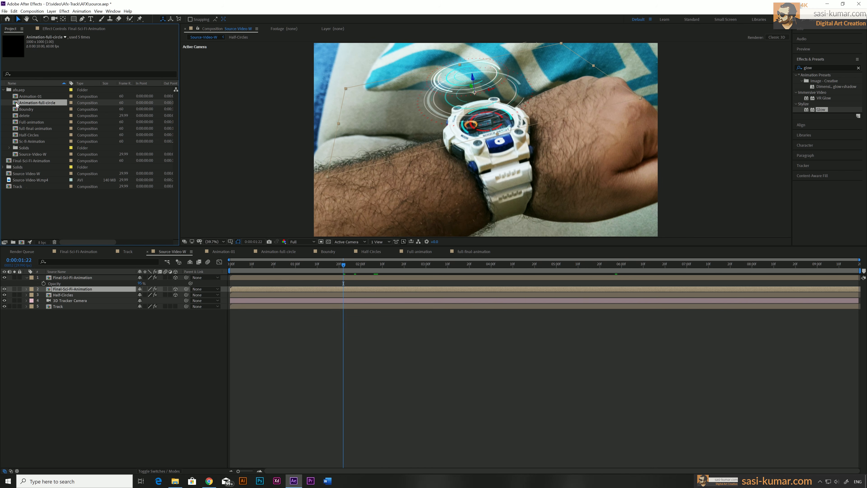
drag(16, 104, 76, 290)
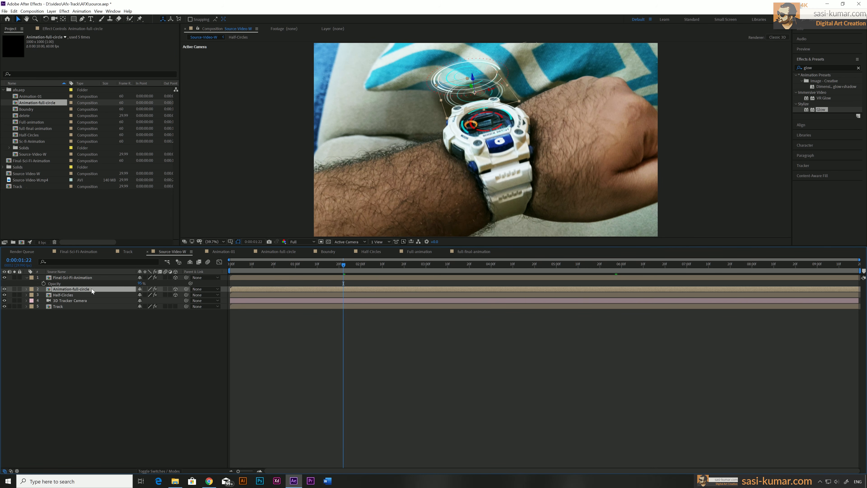
key(s)
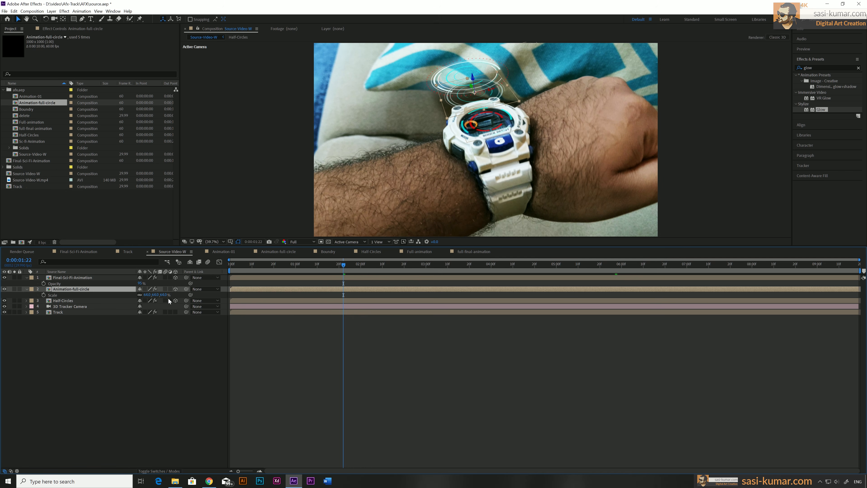
drag(161, 294, 178, 295)
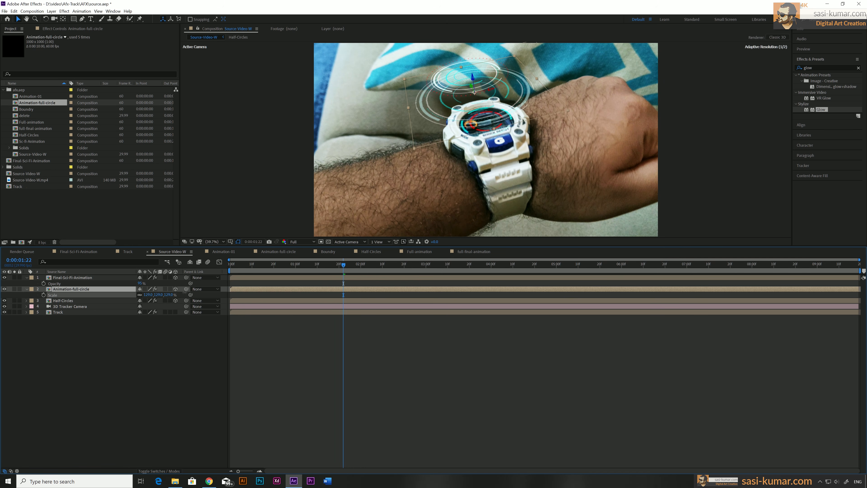
drag(184, 292, 185, 293)
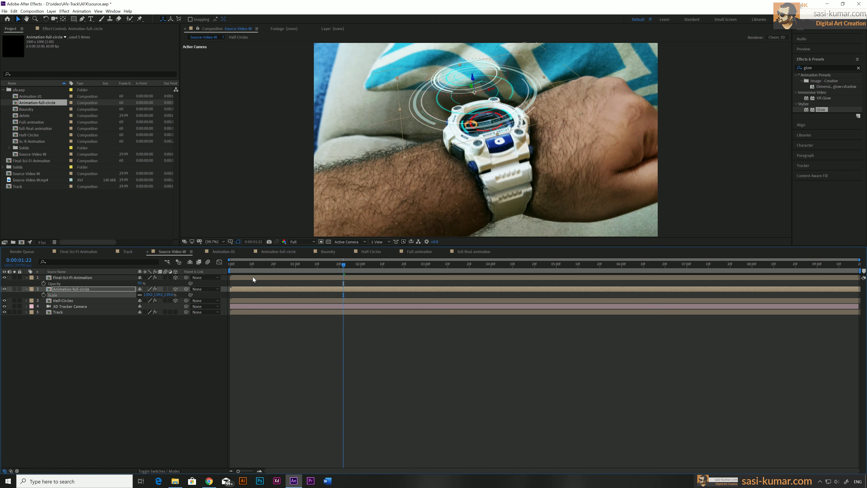
Step: Preview the three stacked animation layers over the watch from the start, and check the frame at 0:00:02:18
click(259, 277)
drag(245, 266, 617, 292)
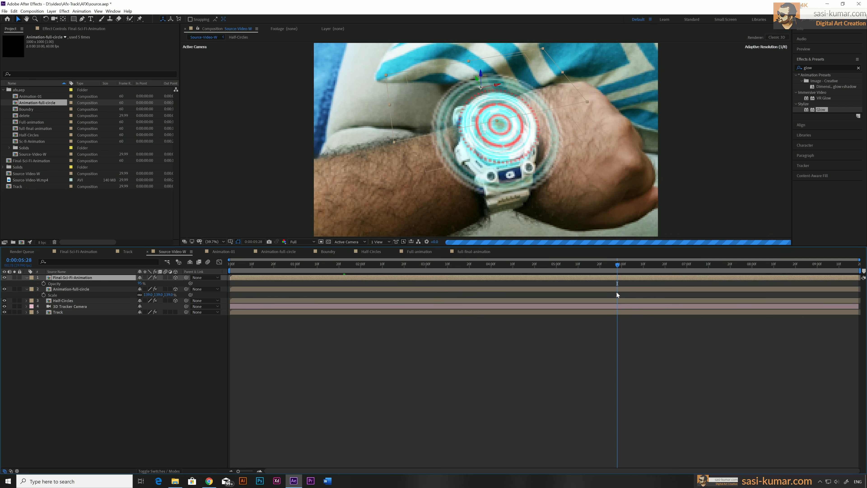
key(space)
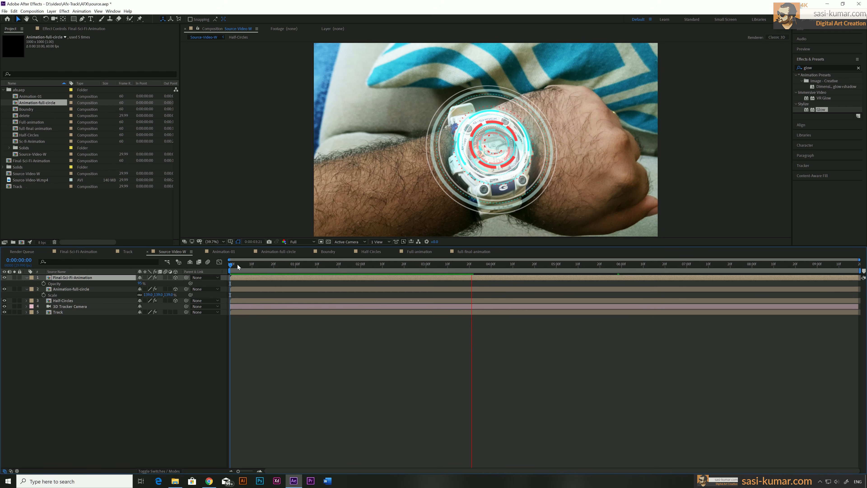
drag(241, 264, 204, 264)
key(space)
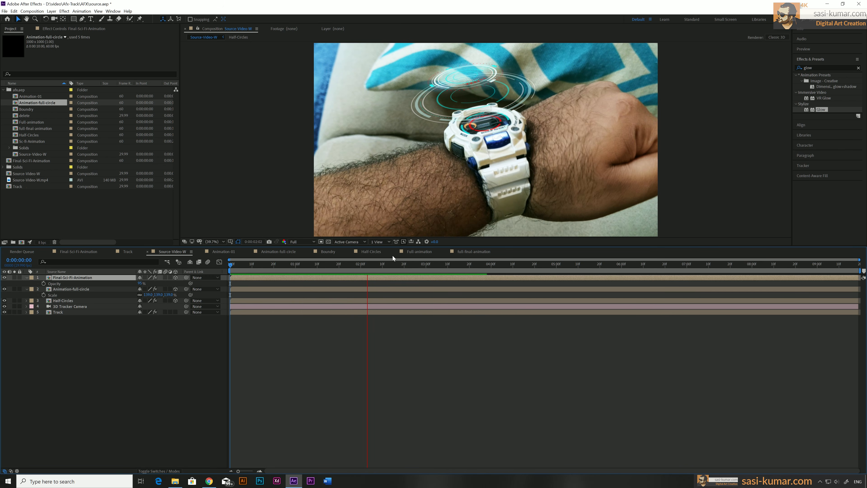
mouse_move(395, 265)
mouse_down()
mouse_move(470, 264)
mouse_move(274, 268)
mouse_move(399, 270)
mouse_up()
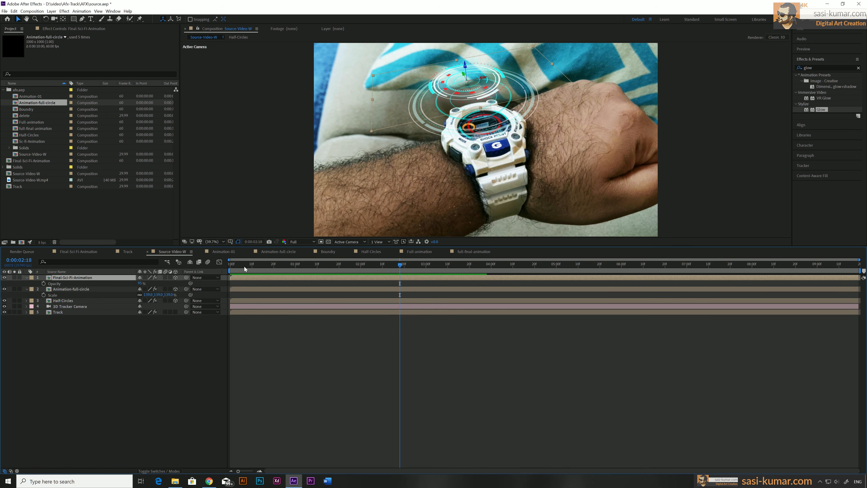
Step: At 0:00:01:20, add Scale and Position keyframes to the Final-Sci-Fi-Animation and Animation-full-circle layers
drag(244, 266, 339, 267)
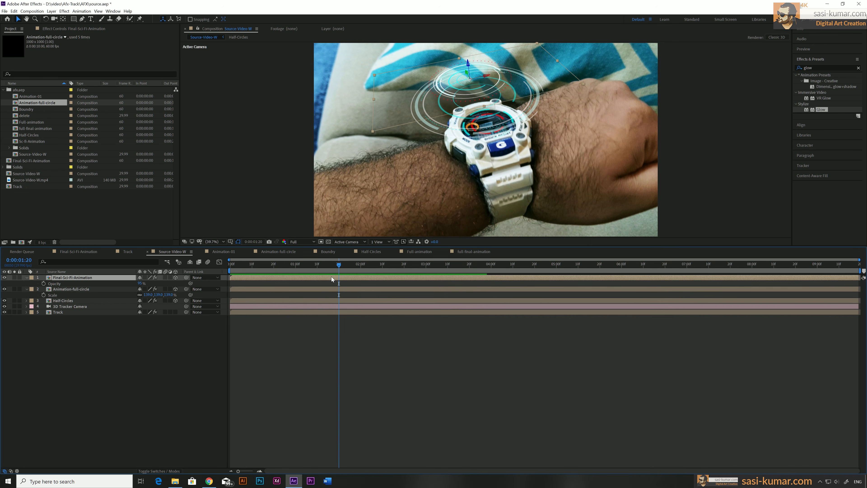
click(321, 290)
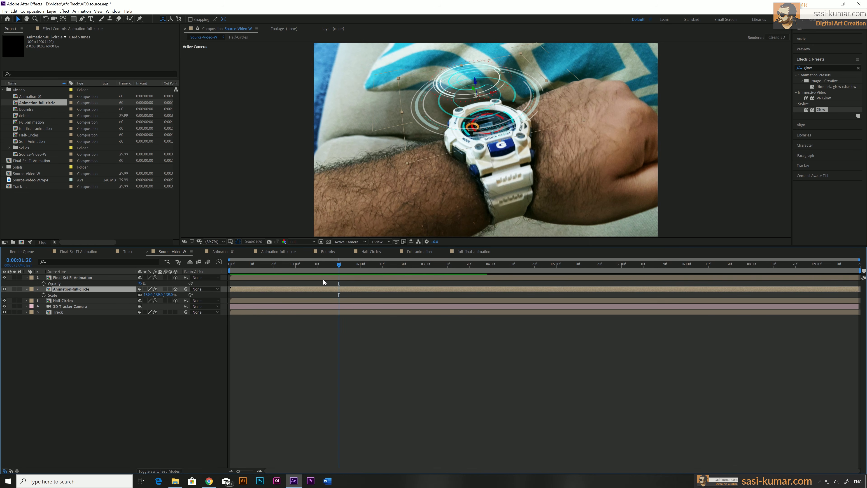
shift+click(323, 280)
key(s)
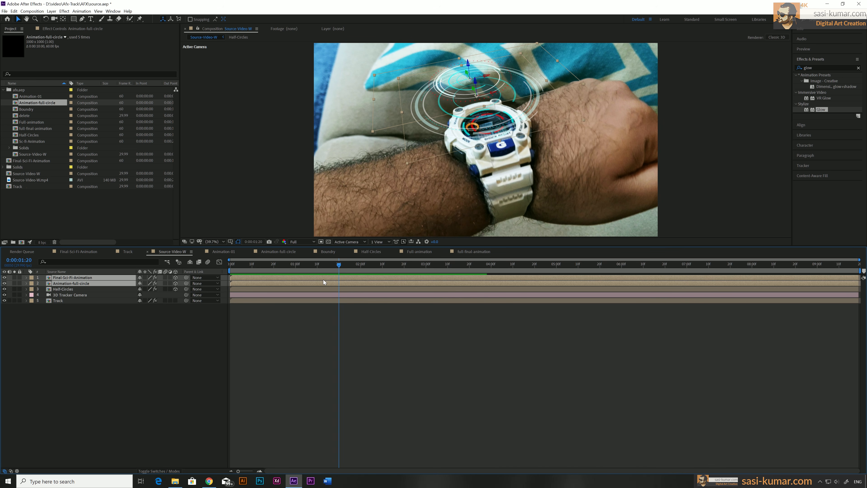
click(44, 283)
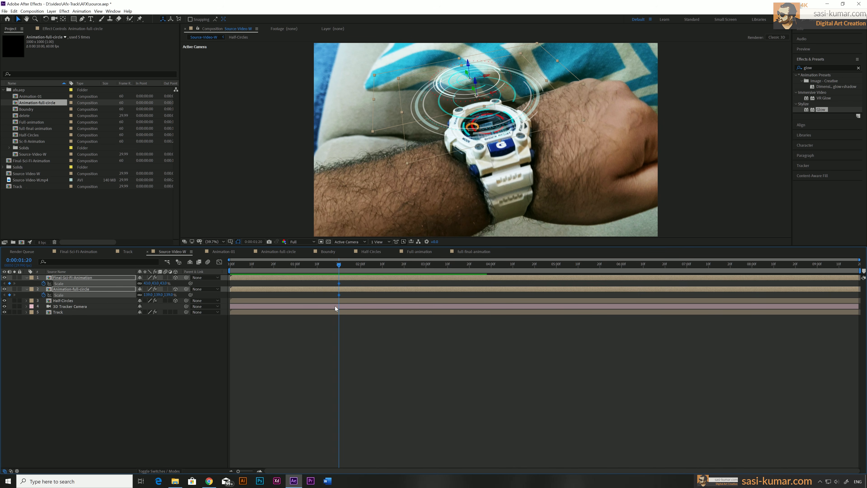
key(p)
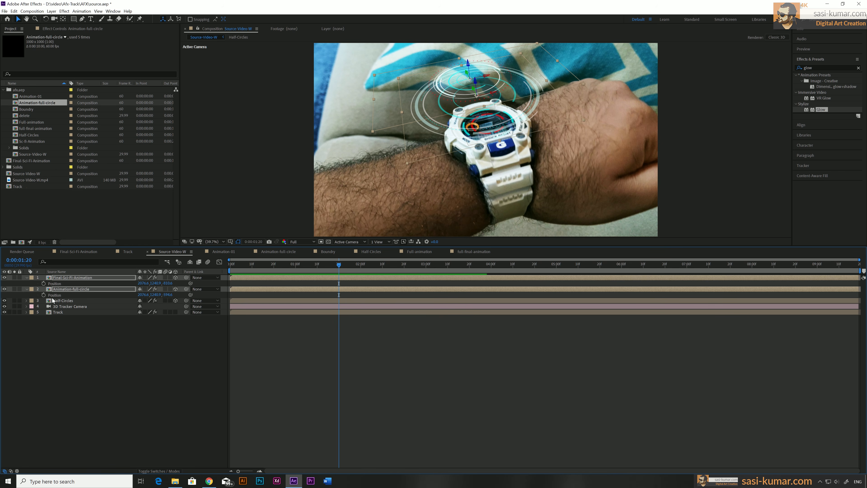
click(44, 283)
click(43, 295)
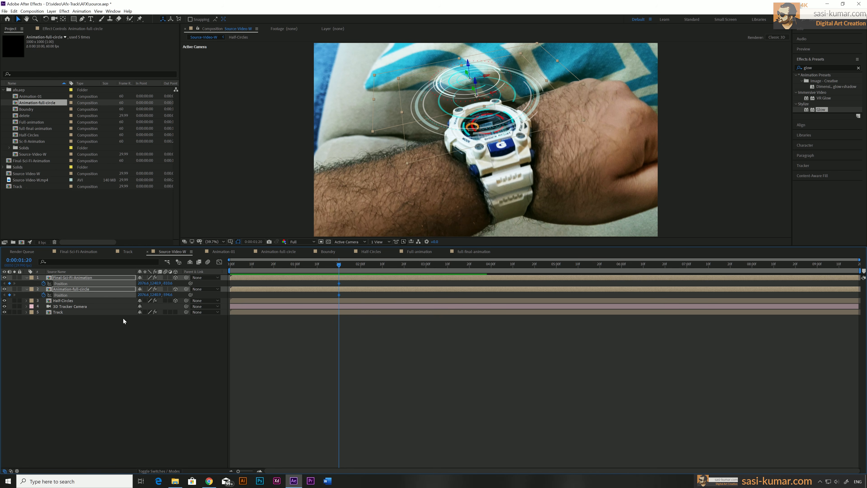
Step: At 0:00:00:00, match the Z Position of the Animation-full-circle and Final-Sci-Fi-Animation layers to that of Half-Circles
drag(301, 265, 218, 269)
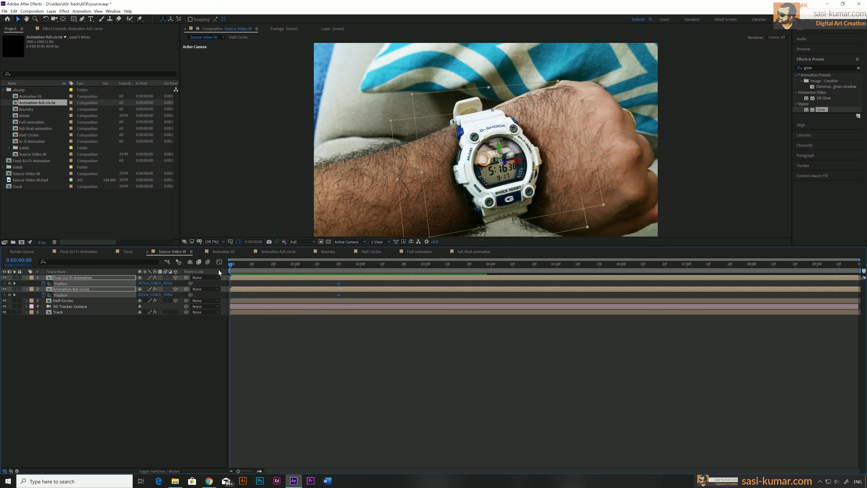
key(space)
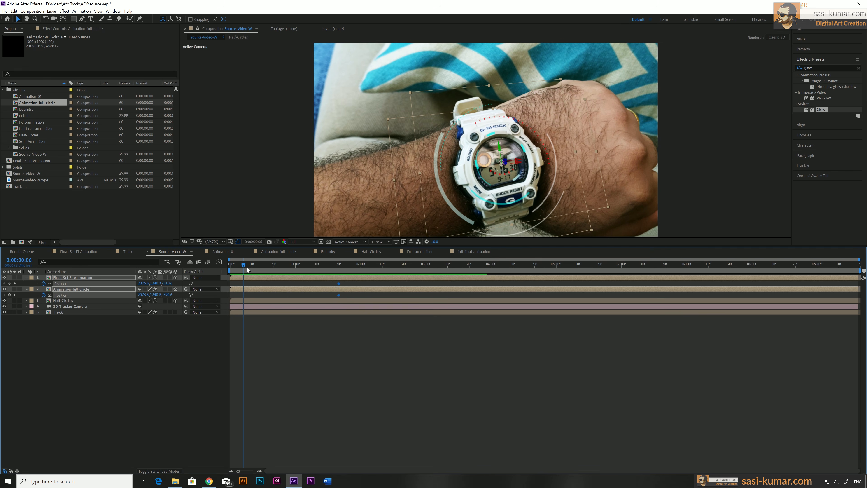
key(space)
click(254, 302)
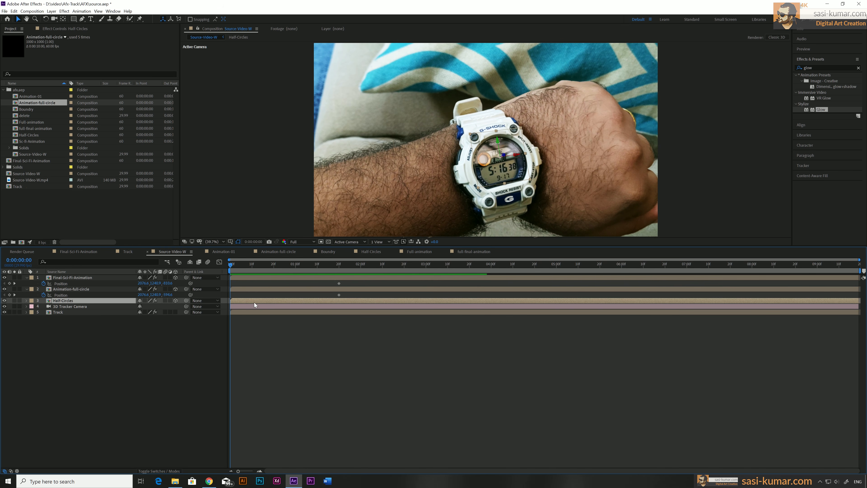
key(p)
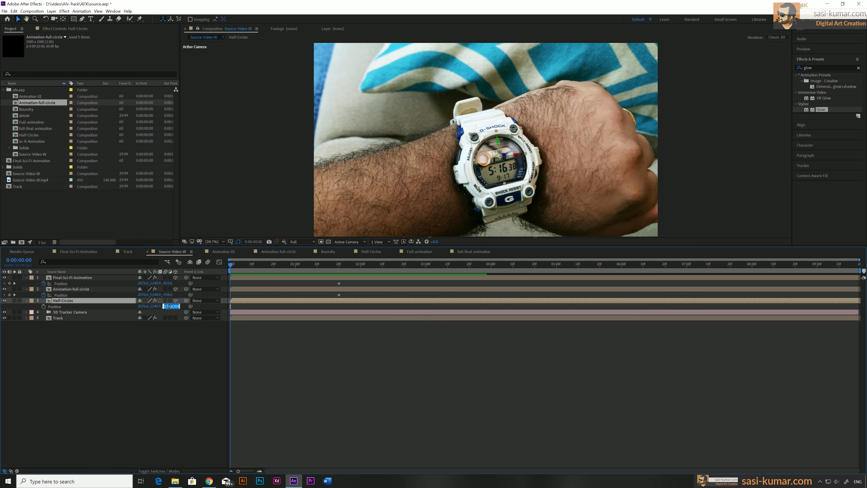
click(167, 295)
click(168, 283)
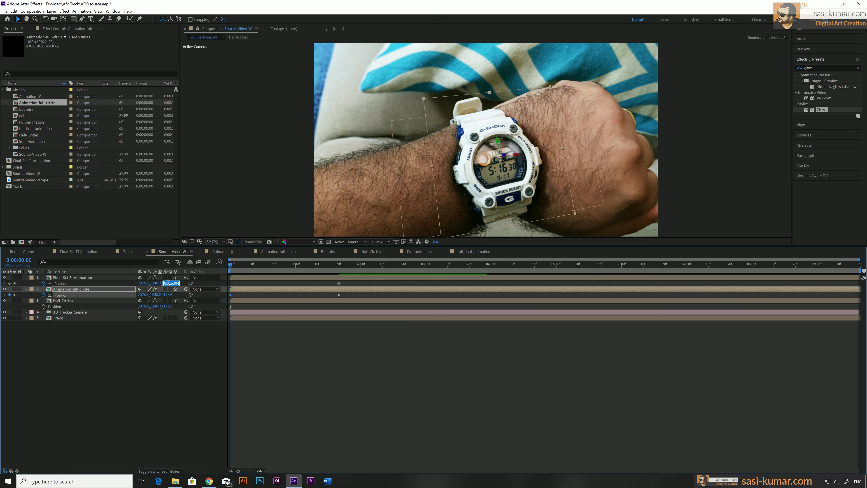
key(Return)
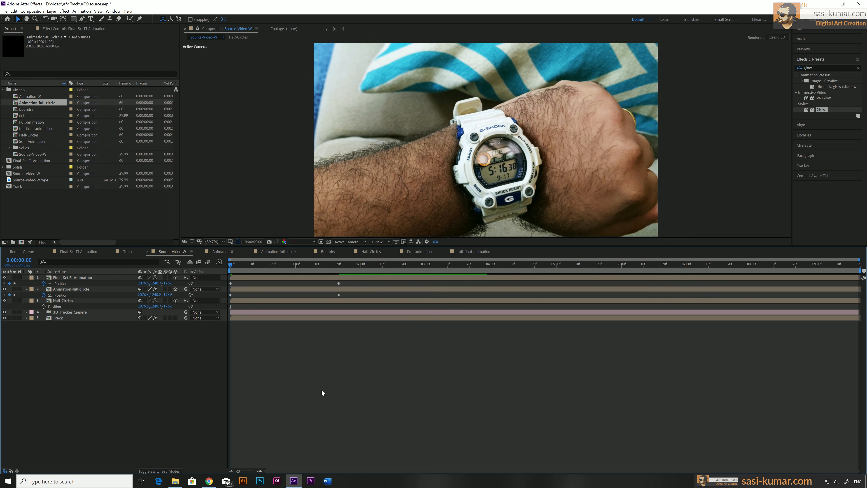
Step: At 0:00:00:11, reduce the Scale of Animation-full-circle to 65% and of Final-Sci-Fi-Animation to 27%
drag(233, 264, 181, 278)
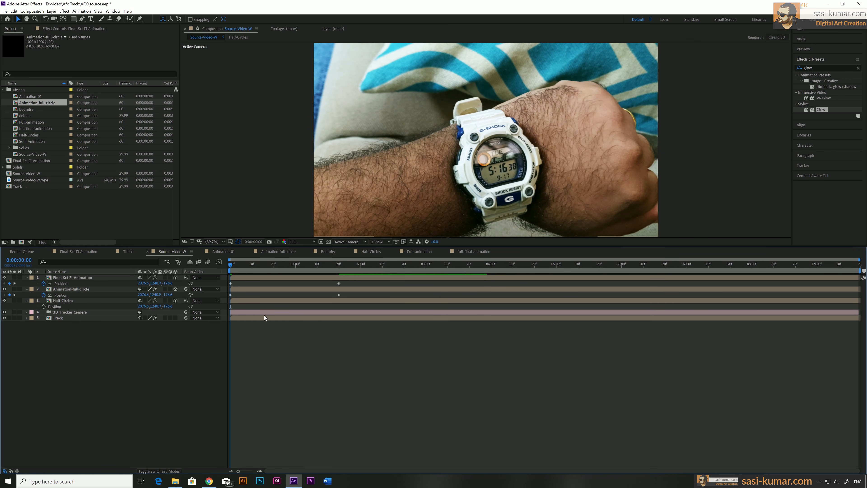
drag(239, 264, 254, 265)
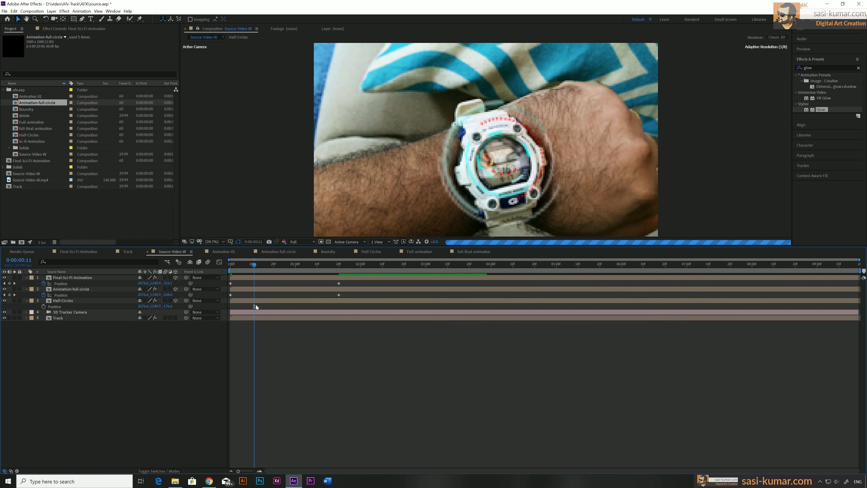
click(262, 288)
key(s)
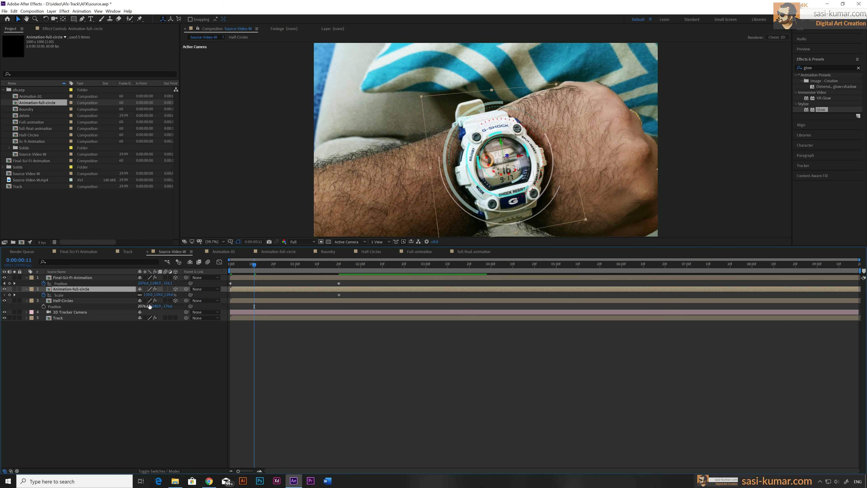
drag(161, 297, 134, 295)
click(261, 278)
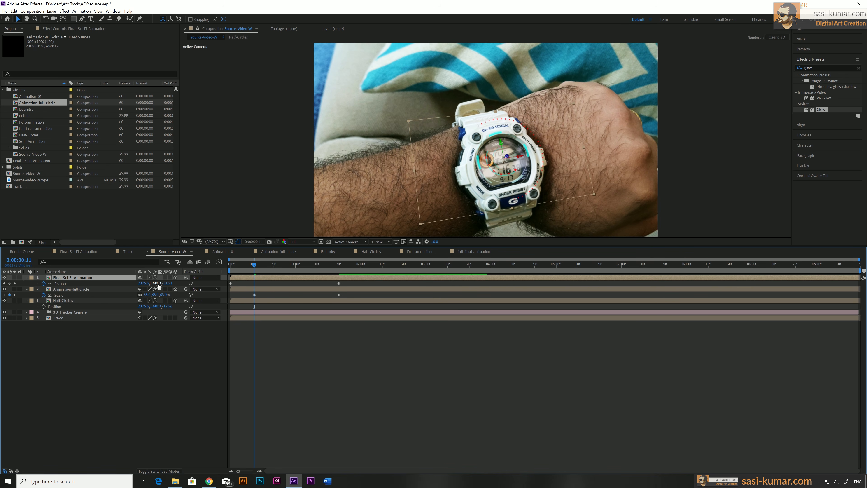
drag(157, 286, 150, 283)
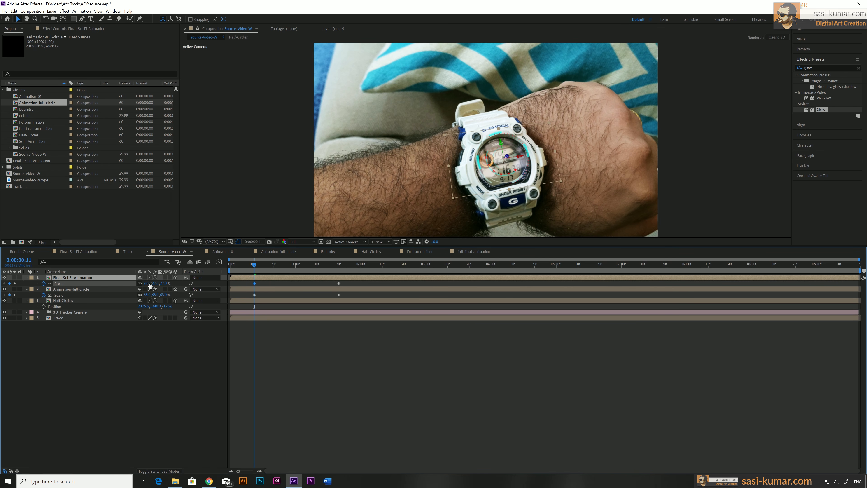
Step: Move the first Scale keyframes of both upper layers to 0:00:00:00 and apply Easy Ease to their Scale keyframes
click(255, 295)
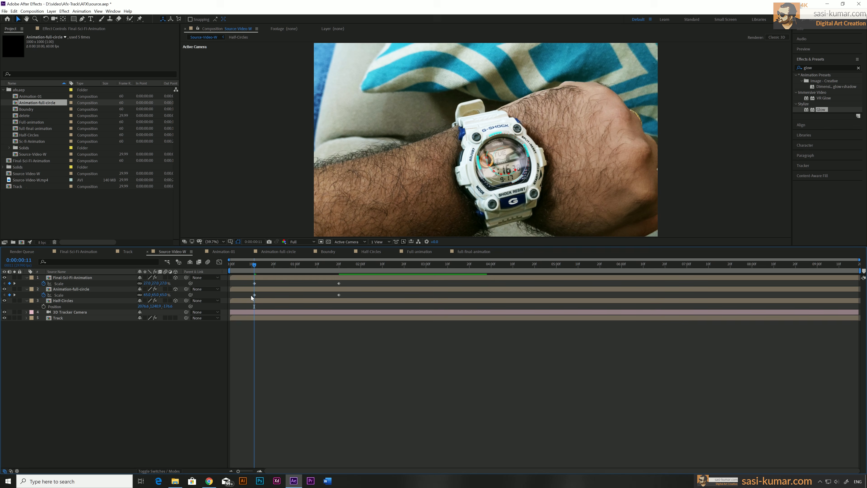
shift+click(254, 284)
drag(253, 285, 232, 285)
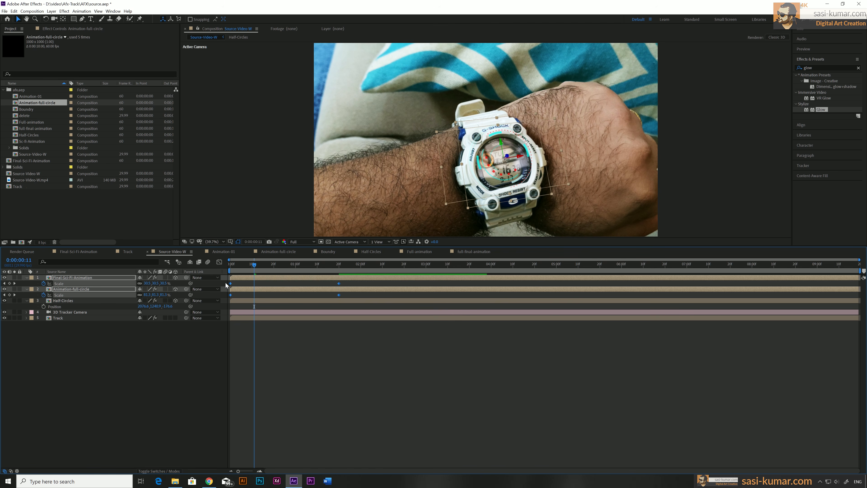
key(F9)
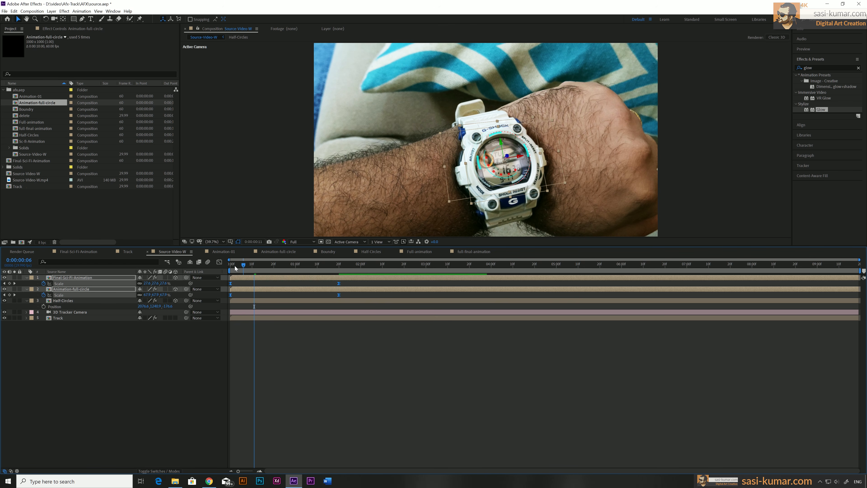
Step: Preview the rising, growing layers over the watch from the start, and check the frame at 0:00:02:07
drag(235, 268, 211, 265)
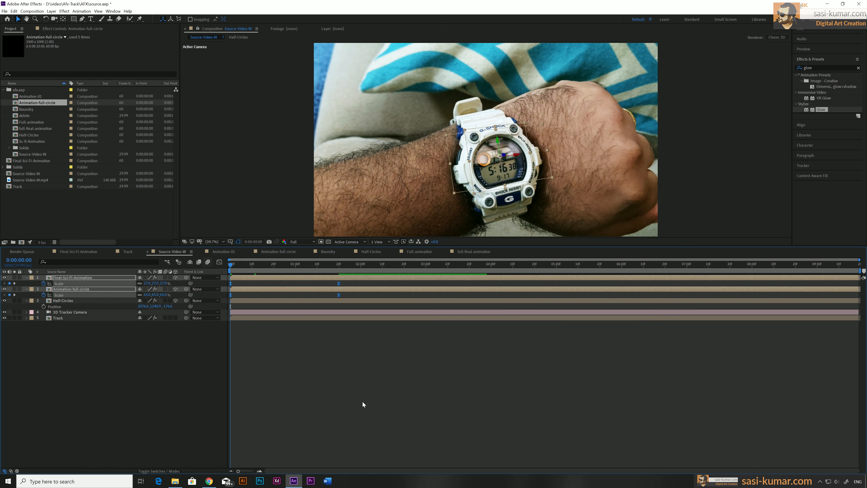
key(space)
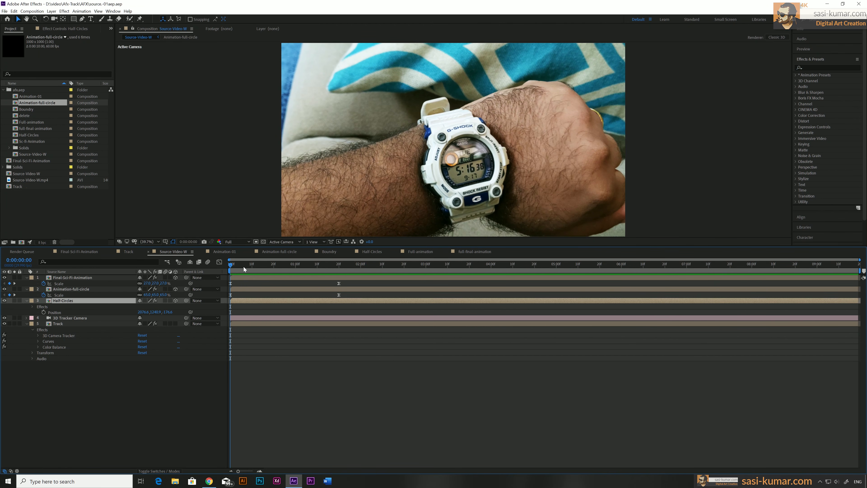
key(space)
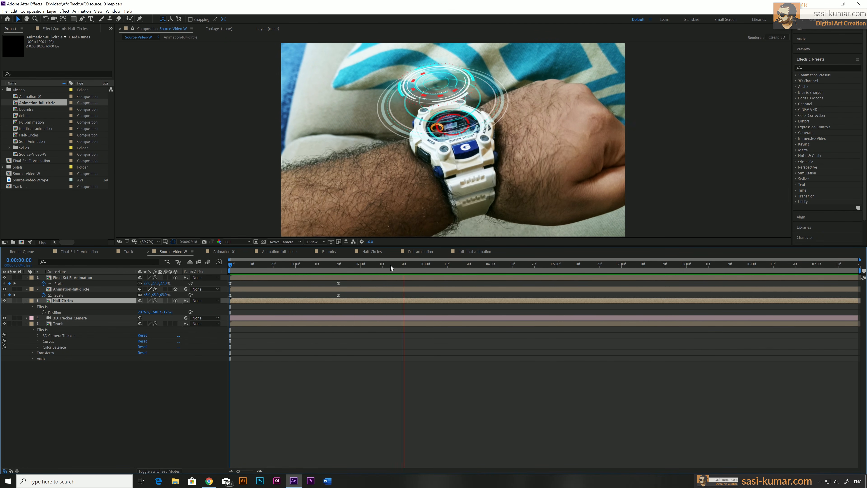
mouse_move(391, 266)
mouse_down()
mouse_move(435, 265)
mouse_move(376, 265)
mouse_up()
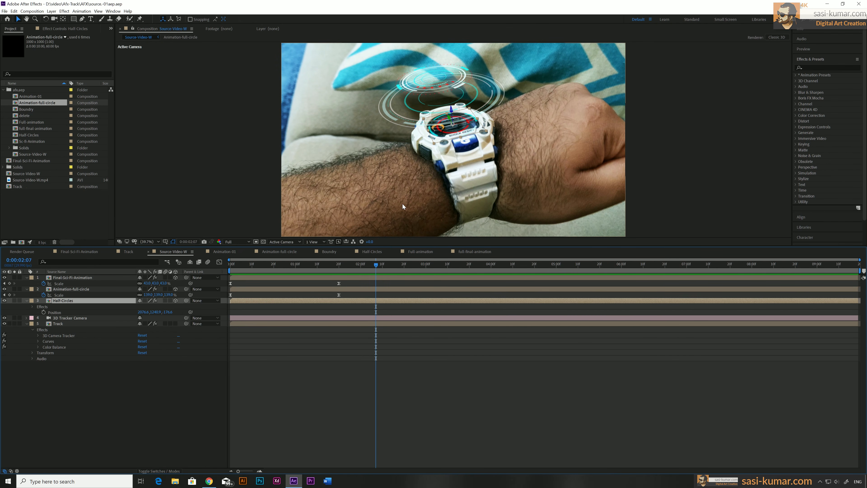
Step: Add a Photo Filter effect to the Track layer and set its Filter to Orange
click(324, 325)
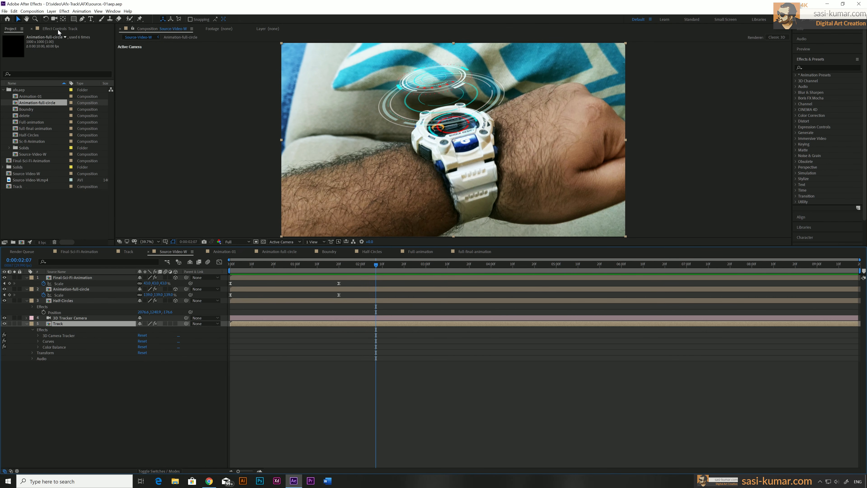
click(58, 29)
right_click(48, 85)
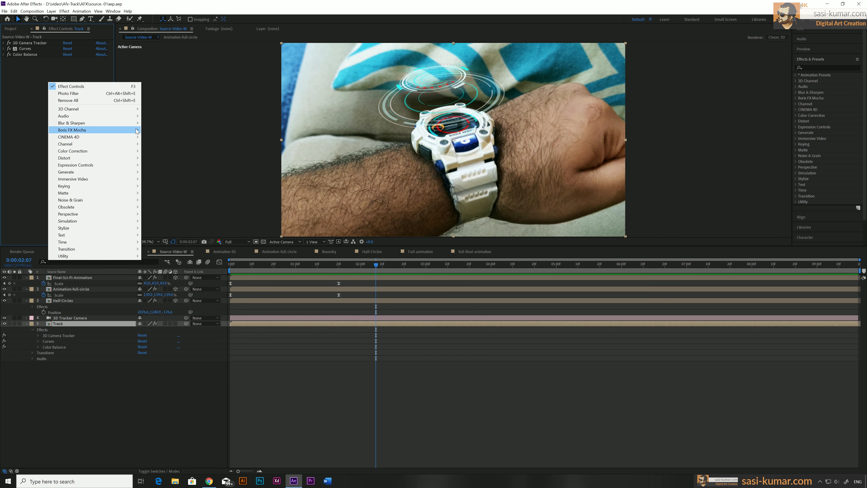
mouse_move(125, 153)
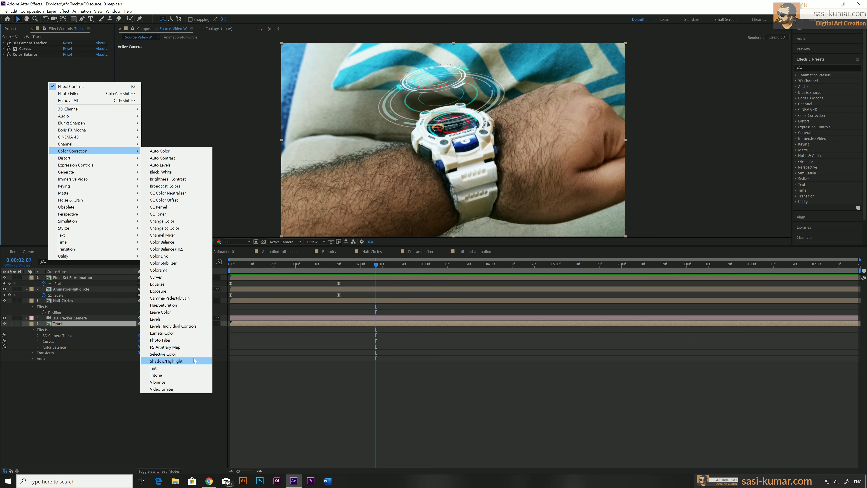
click(193, 340)
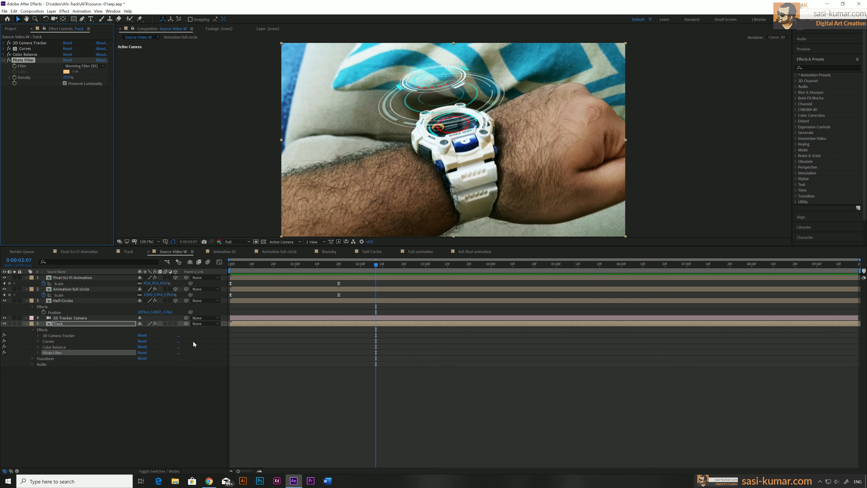
click(103, 66)
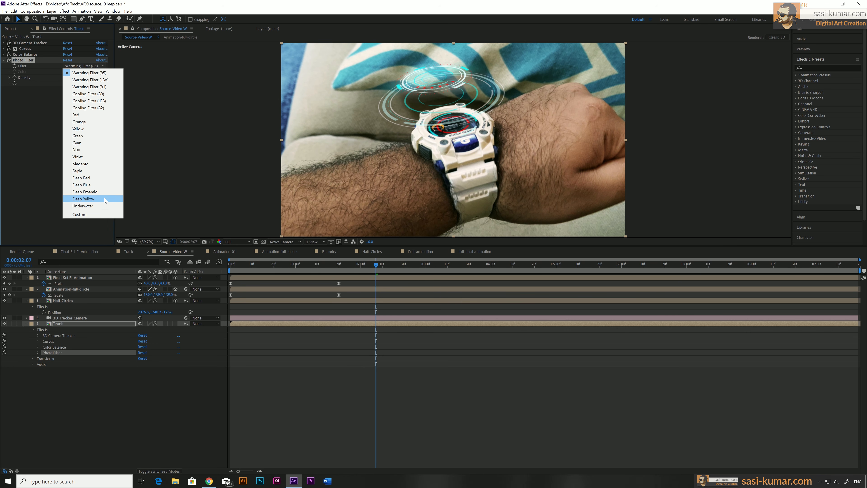
click(110, 121)
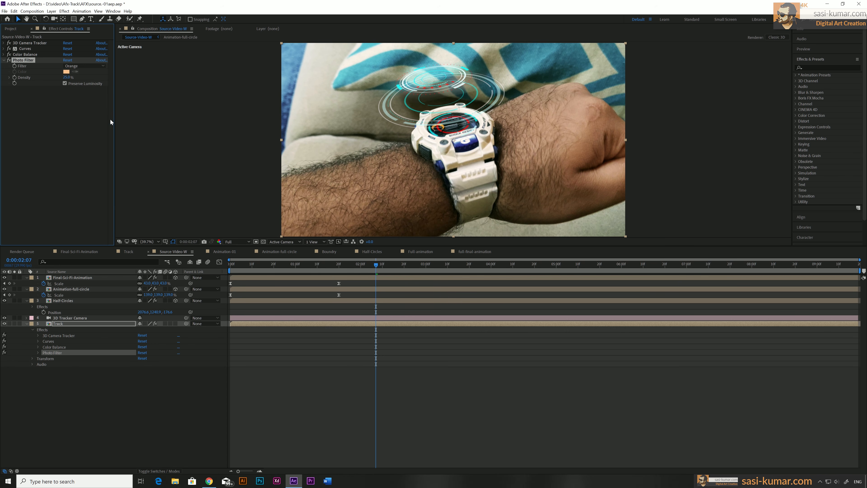
Step: Set the Density of the Track layer's Photo Filter to 45%
click(332, 324)
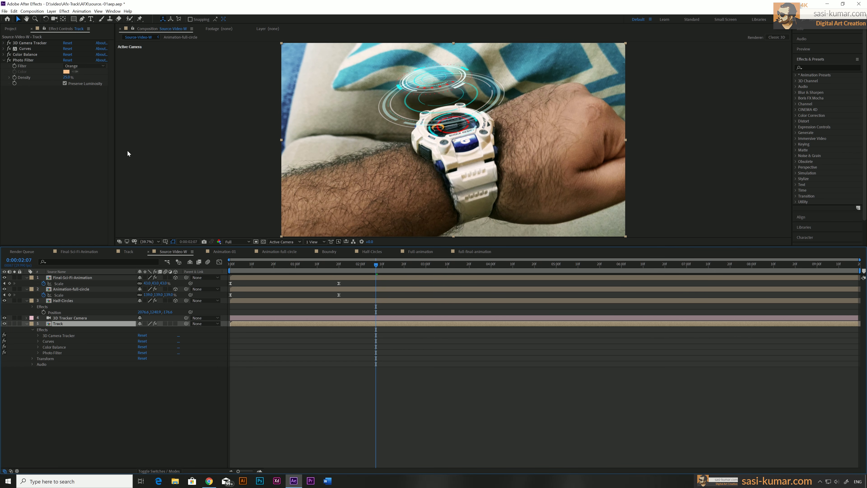
drag(65, 80, 75, 84)
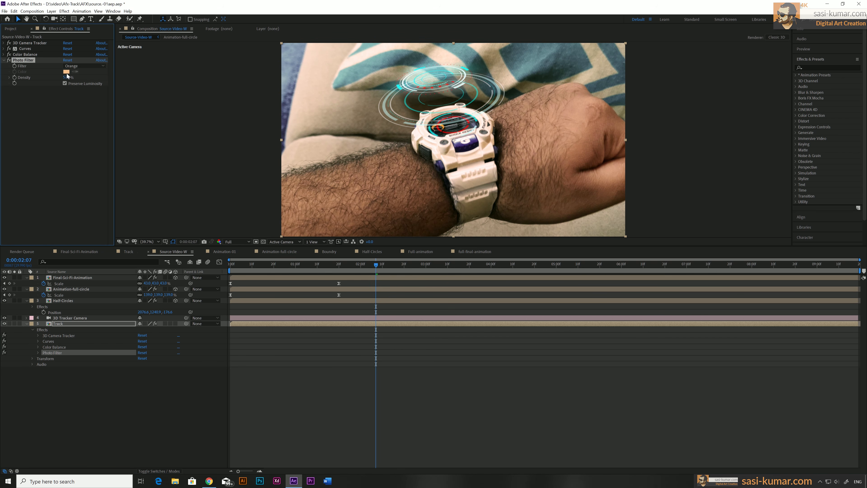
text(45)
key(Return)
Step: Check the graded composite up to 0:00:06:10 and view the Glow settings of the Animation-full-circle layer
drag(286, 261, 306, 264)
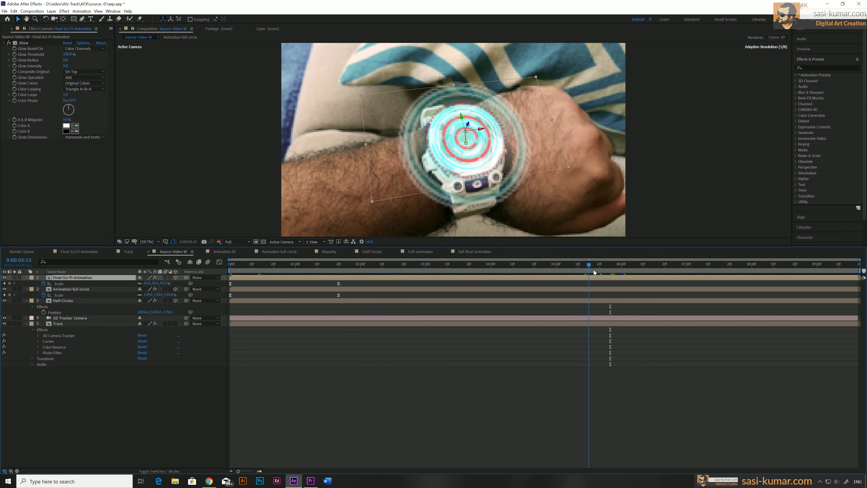
drag(594, 270, 643, 269)
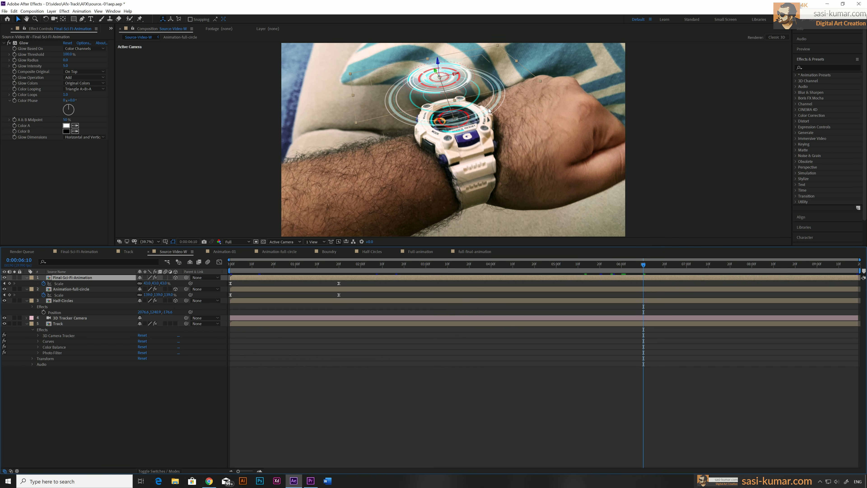
click(359, 290)
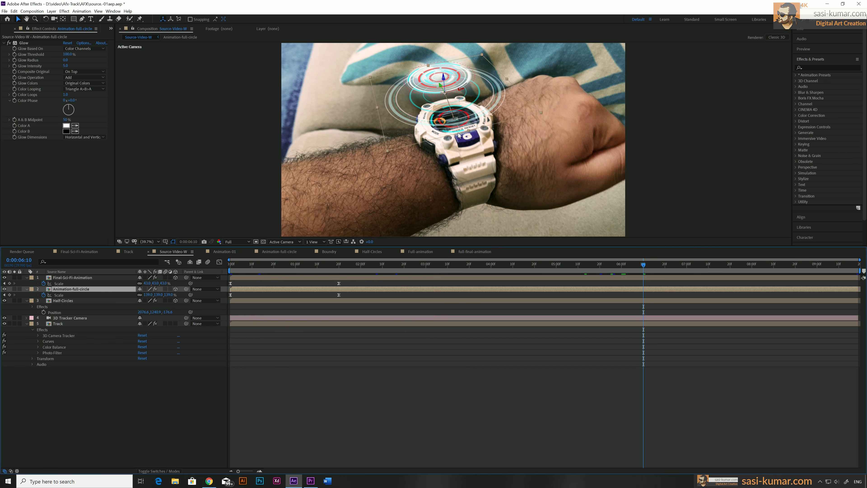
Step: Add Scale keyframes to the Final-Sci-Fi-Animation and Animation-full-circle layers at 0:00:05:20
drag(559, 268, 601, 270)
click(607, 276)
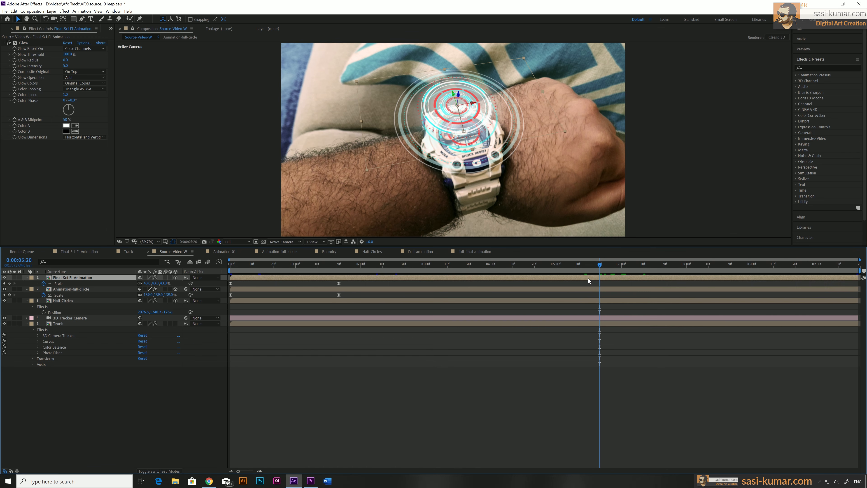
click(9, 283)
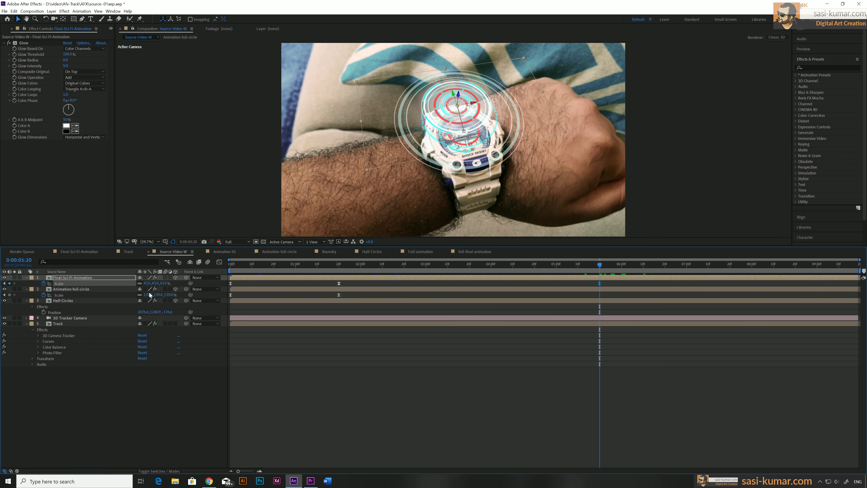
click(594, 290)
click(10, 295)
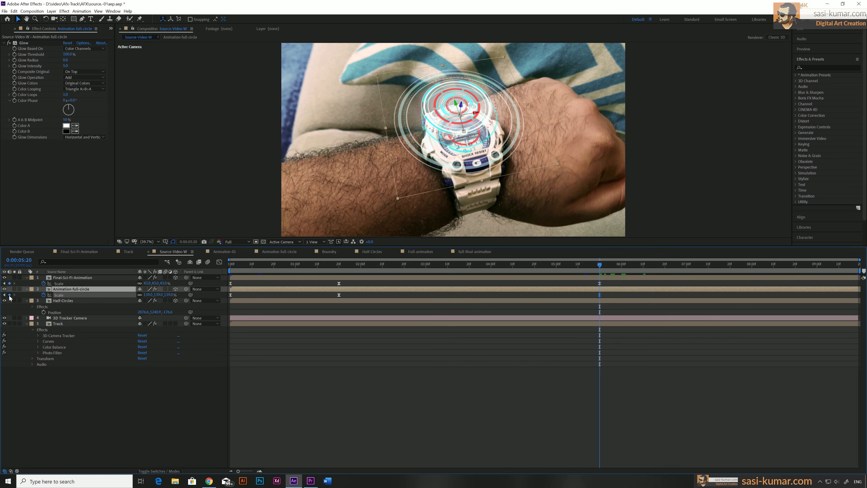
Step: Increase the Scale of the Final-Sci-Fi-Animation layer to 79% at 0:00:07:00
drag(603, 265, 686, 268)
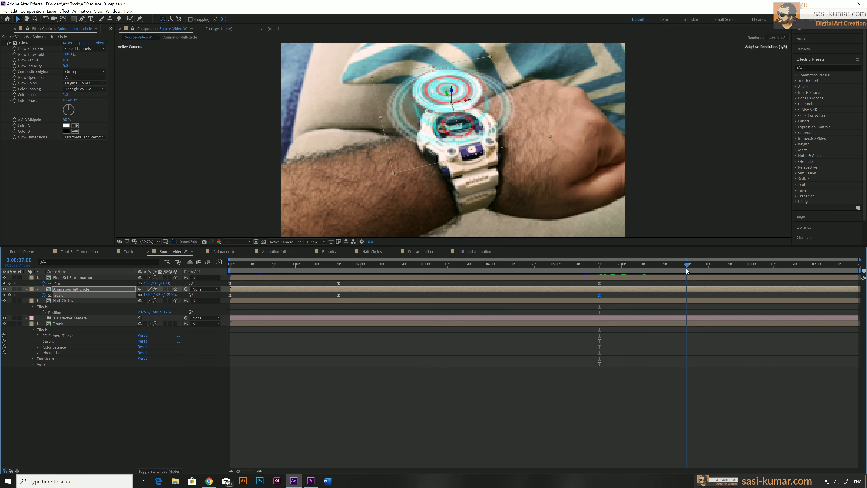
click(659, 278)
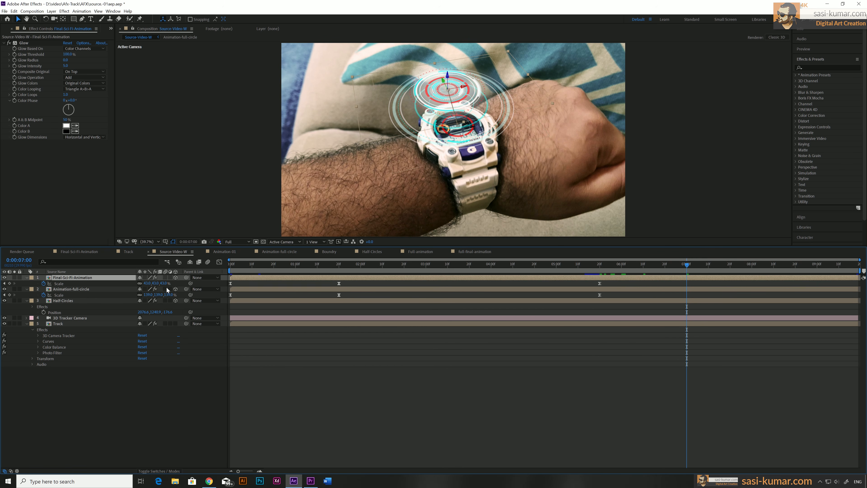
drag(165, 285, 176, 283)
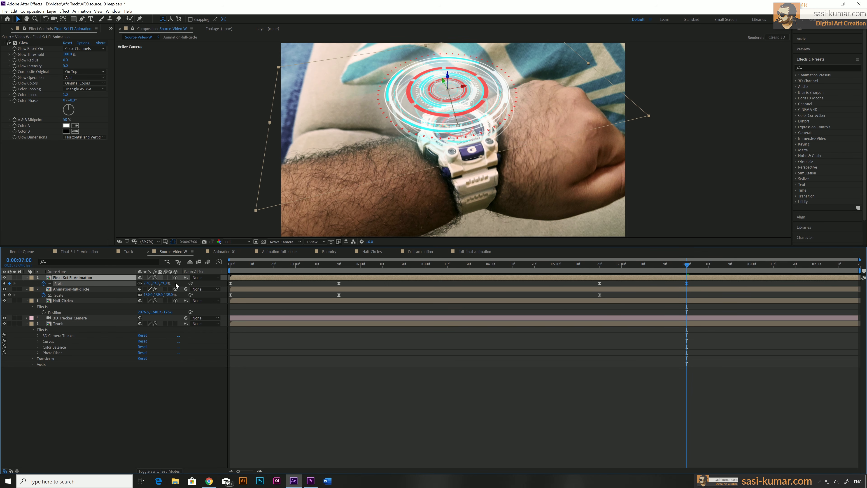
Step: Reduce the Scale of the Animation-full-circle layer to about 63% at 0:00:07:00
click(639, 288)
click(161, 295)
text(100)
key(Return)
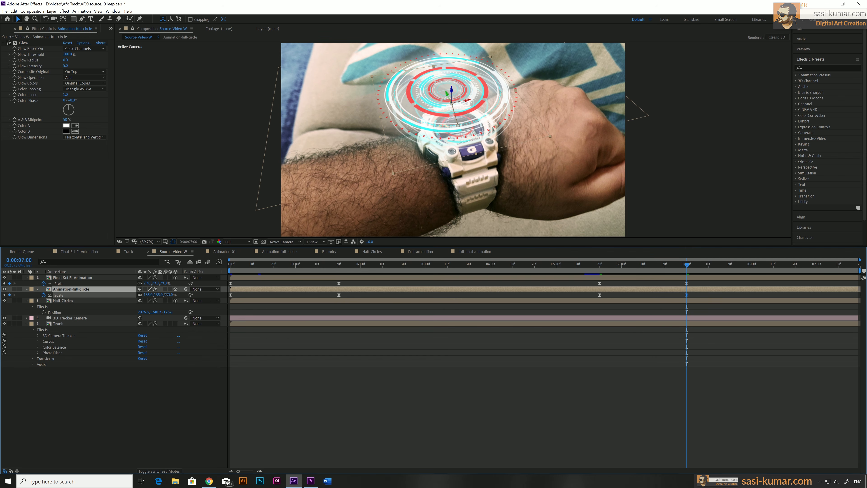
drag(155, 294, 141, 291)
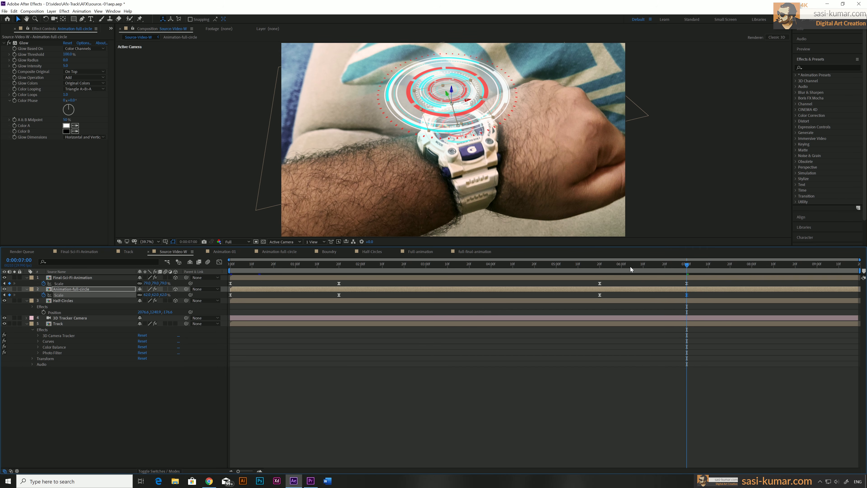
Step: Start an Opacity animation on the Final-Sci-Fi-Animation layer with a keyframe at 0:00:05:20
drag(632, 266, 599, 274)
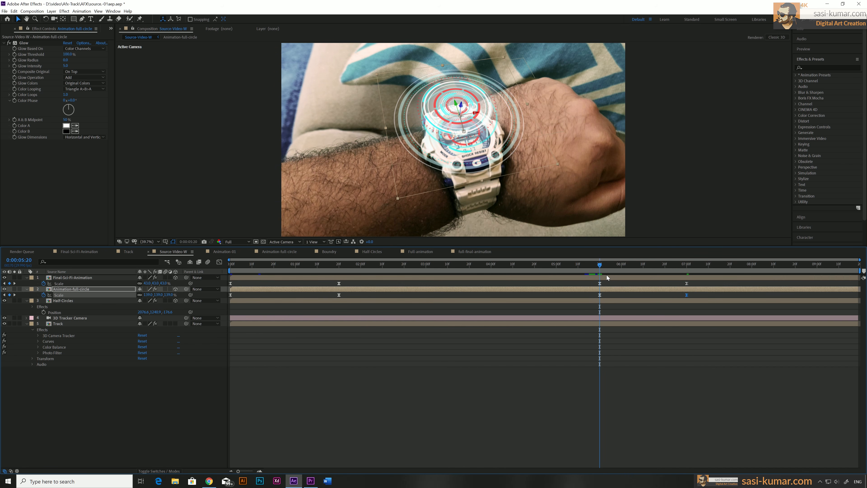
click(606, 277)
key(t)
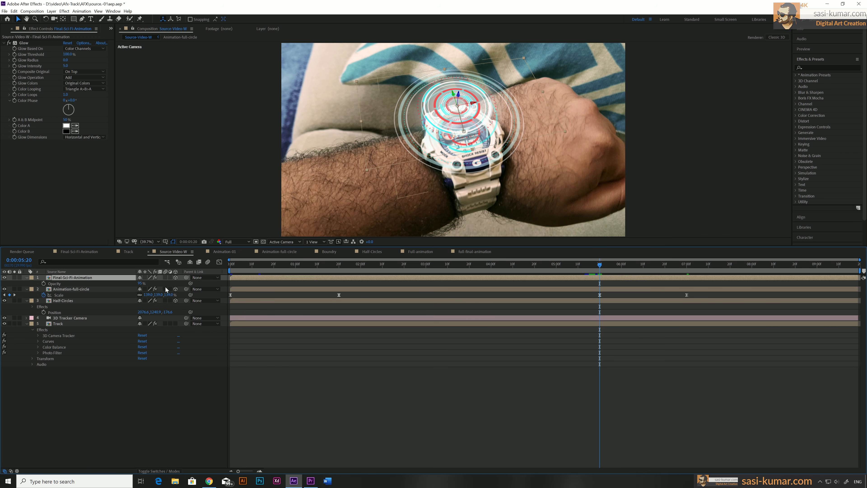
click(44, 283)
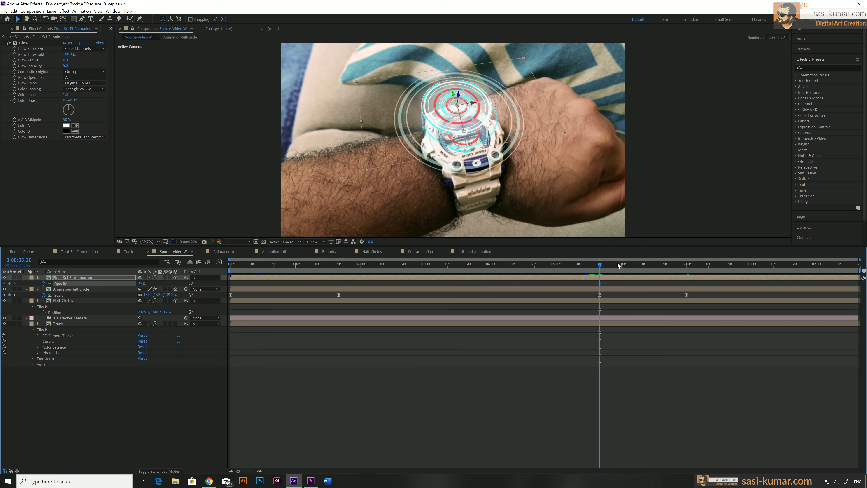
Step: Lower the Opacity of the Final-Sci-Fi-Animation layer at 0:00:07:00 and select both of its Opacity keyframes
drag(625, 266, 687, 266)
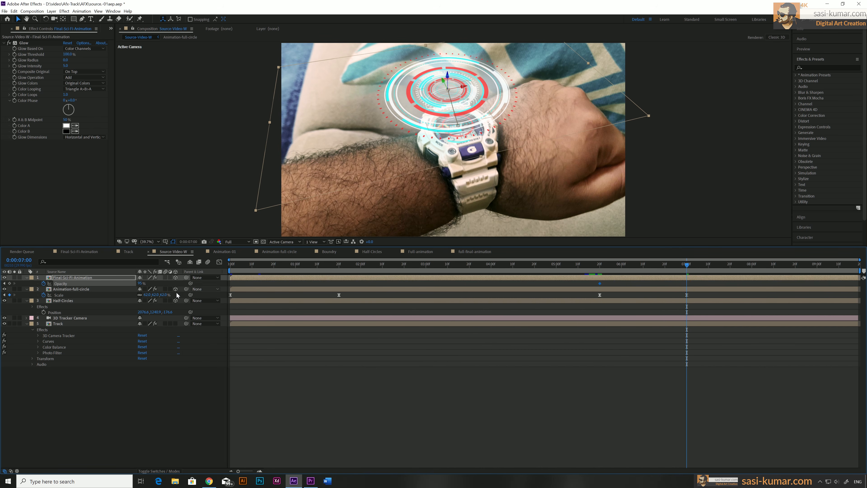
drag(140, 284, 132, 283)
click(141, 283)
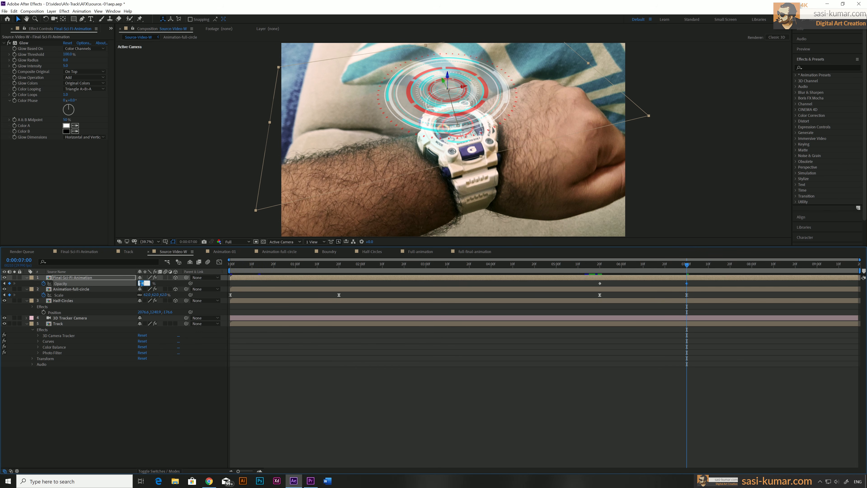
key(Return)
drag(699, 286, 588, 282)
Step: Lengthen the outgoing ease of the Final-Sci-Fi-Animation layer's 0:00:05:20 Scale keyframe so its speed peaks near 0:00:07:00
mouse_move(599, 265)
mouse_down()
mouse_move(712, 268)
mouse_move(599, 270)
mouse_up()
key(s)
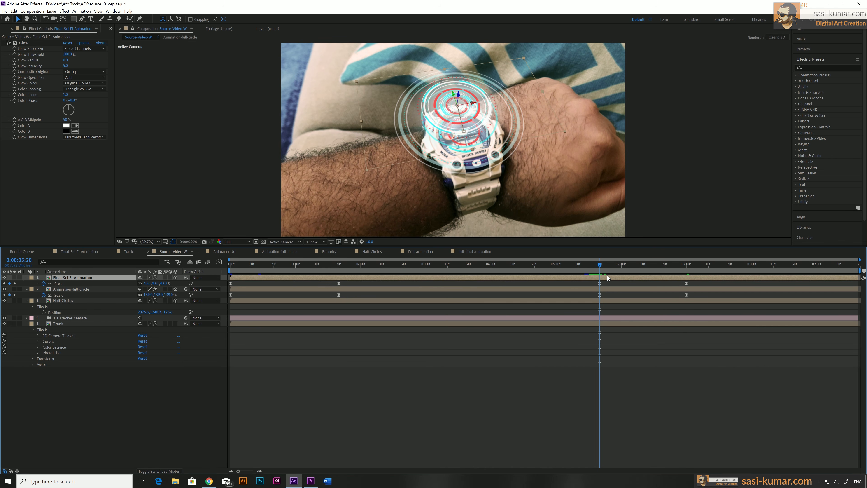
drag(695, 281, 567, 289)
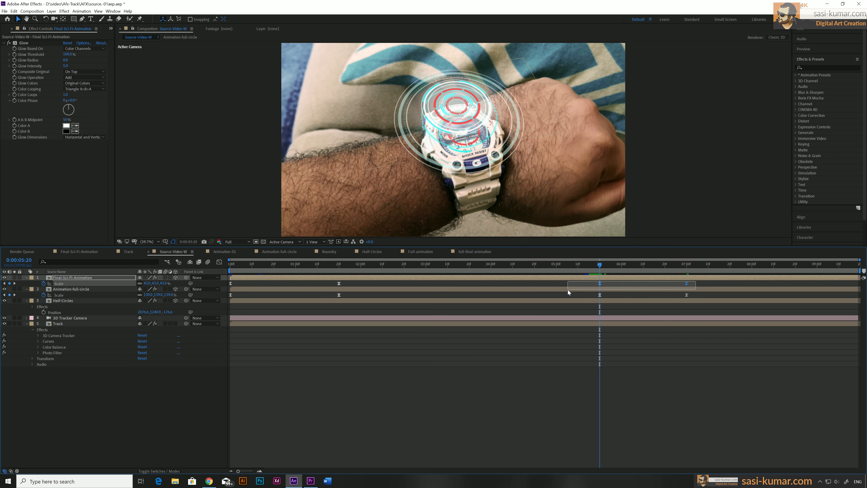
click(220, 262)
drag(628, 406, 644, 445)
key(ctrl+z)
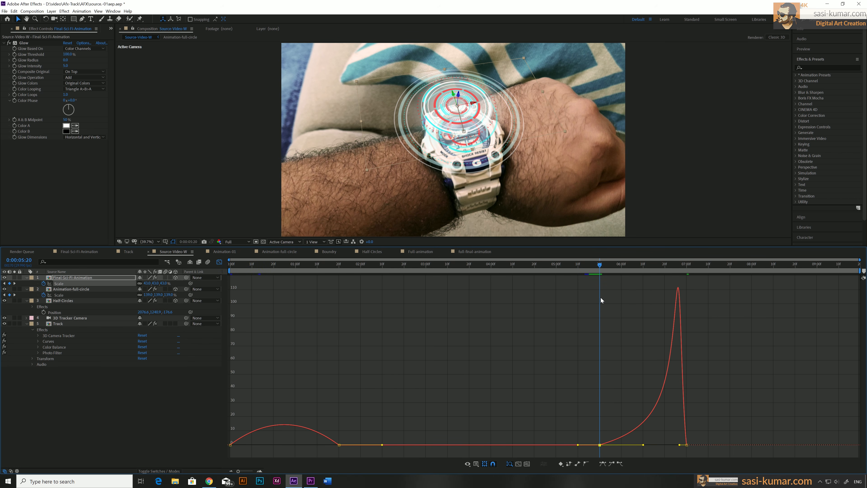
Step: Check the eased growth of the Final-Sci-Fi-Animation layer from 0:00:05:20 to 0:00:06:21 and close the speed graph
key(space)
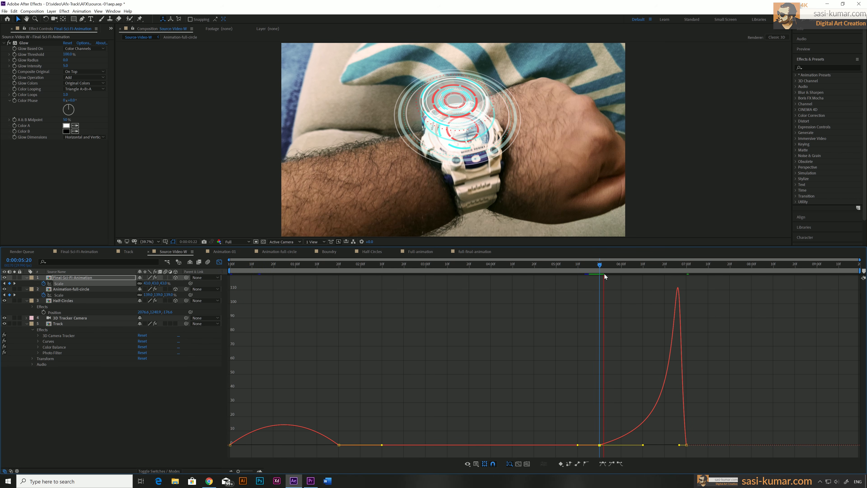
key(space)
drag(602, 266, 653, 269)
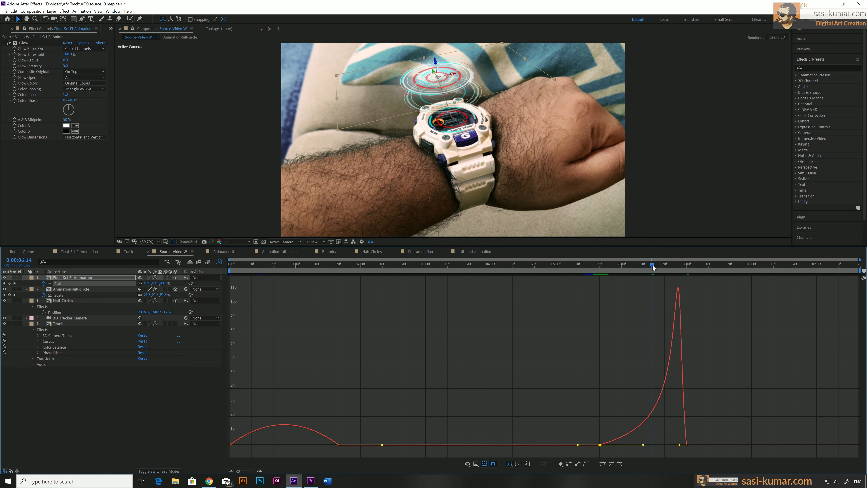
drag(652, 265, 667, 266)
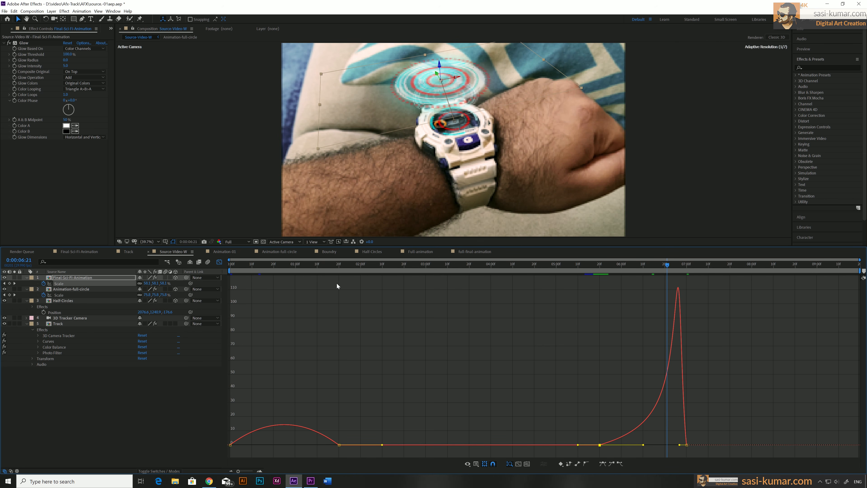
click(219, 262)
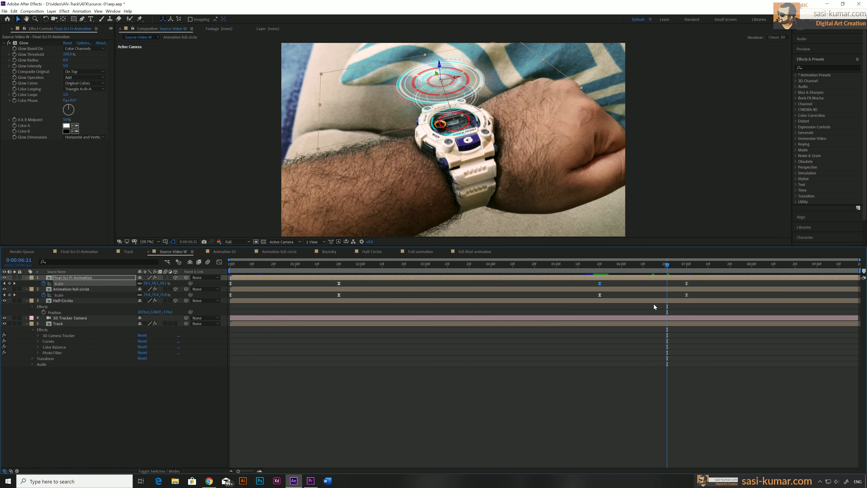
Step: Lengthen the incoming ease of the Animation-full-circle layer's Scale keyframe at 0:00:07:00 so the shrinking slows gradually
click(643, 289)
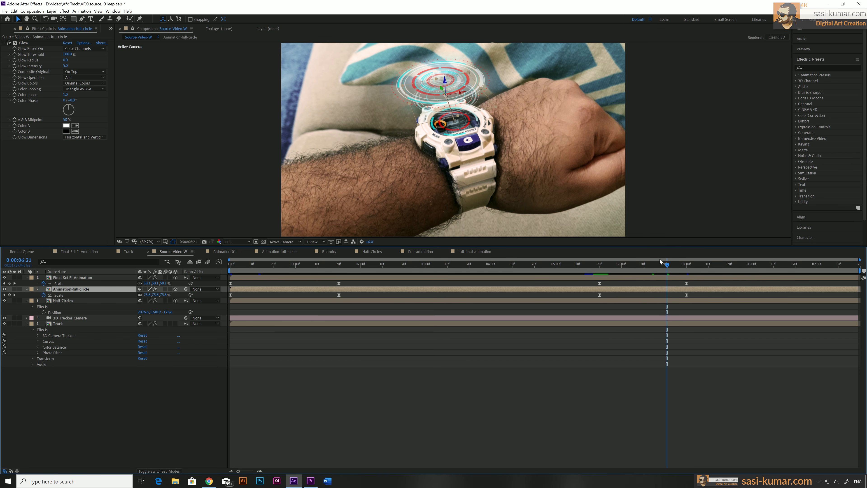
drag(695, 296, 570, 294)
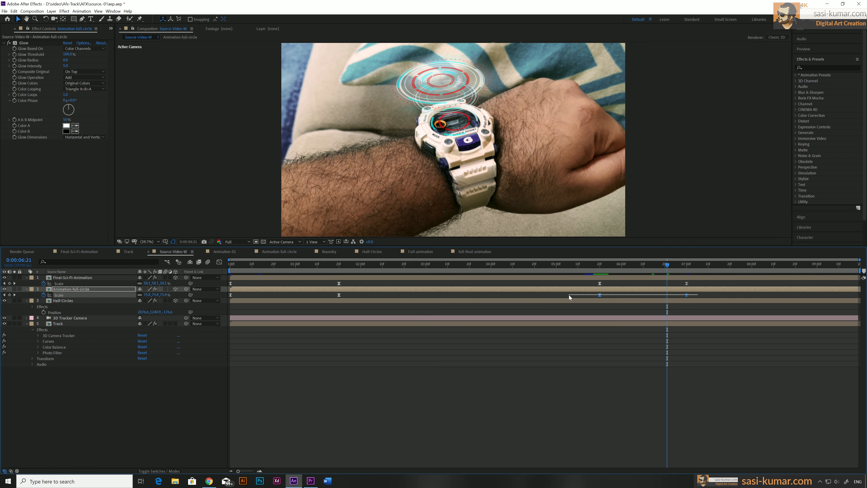
click(219, 263)
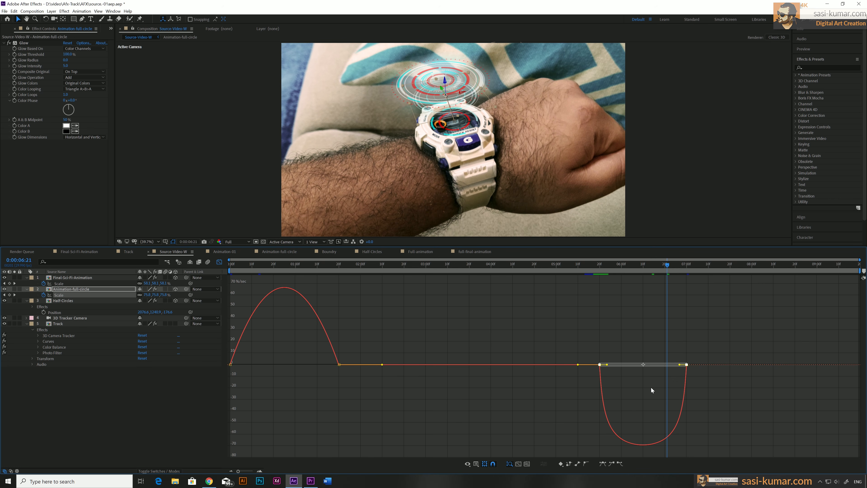
drag(701, 357, 664, 365)
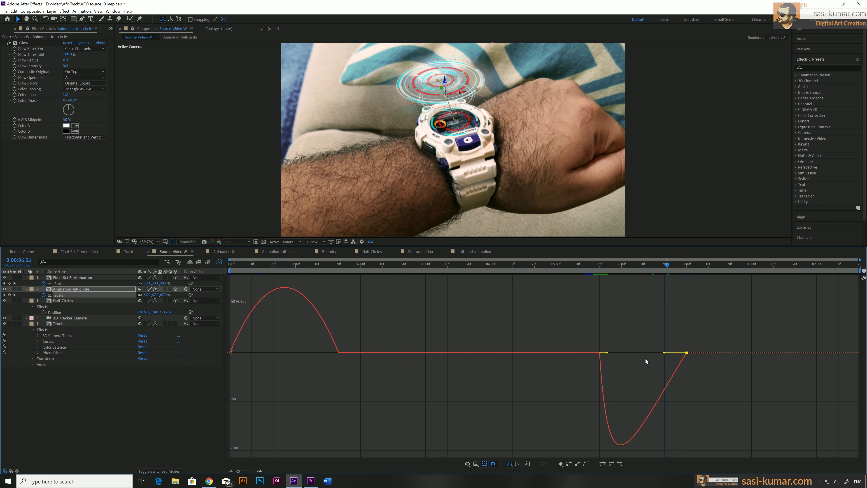
click(219, 263)
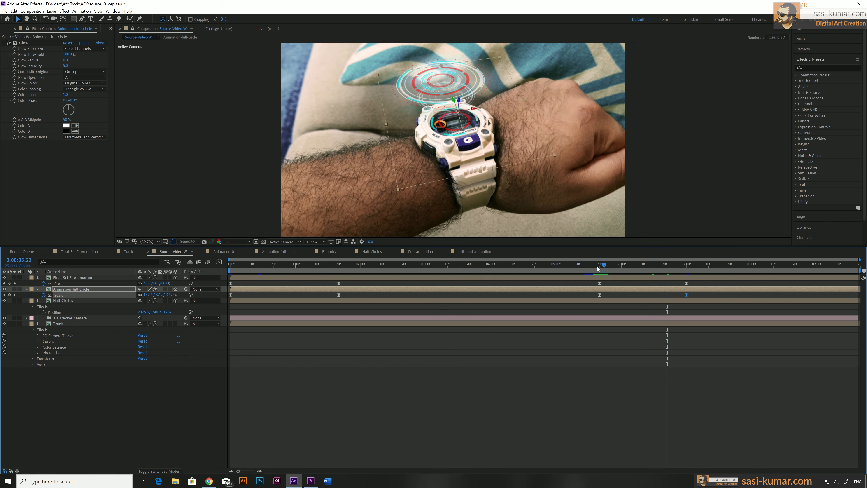
Step: Check the new scale animation around 0:00:05:20 and preview the whole composite from the start
drag(593, 265, 652, 265)
drag(578, 267, 614, 264)
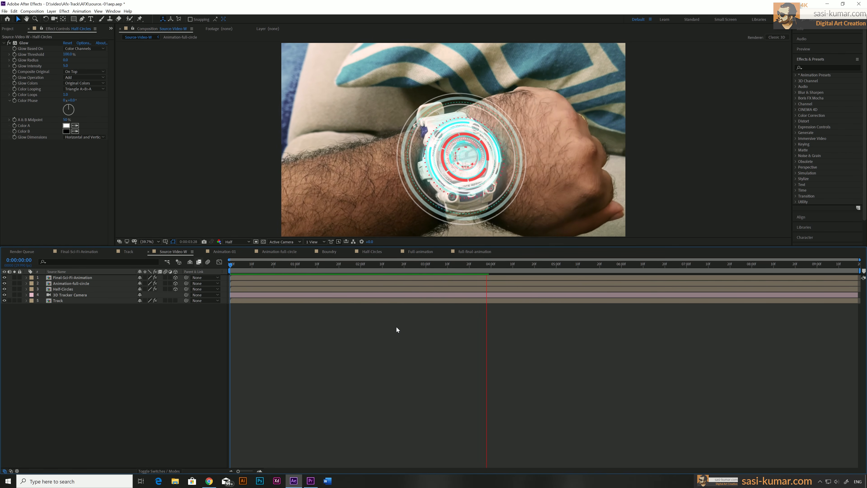
key(space)
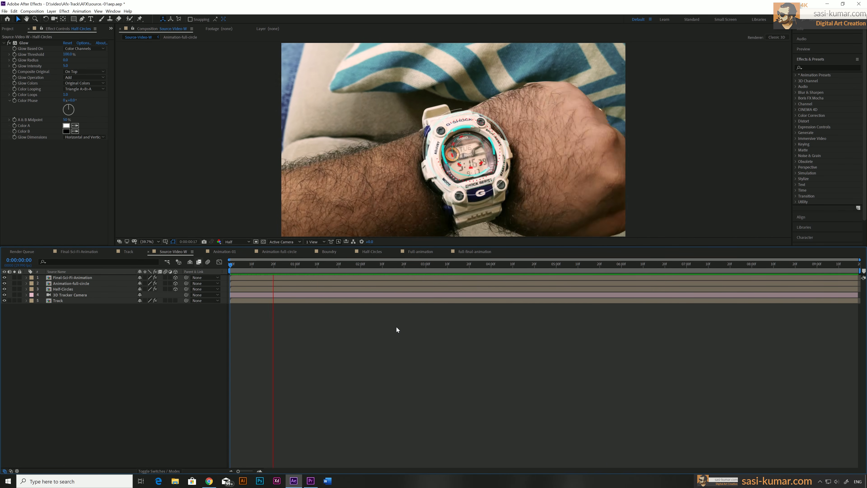
key(space)
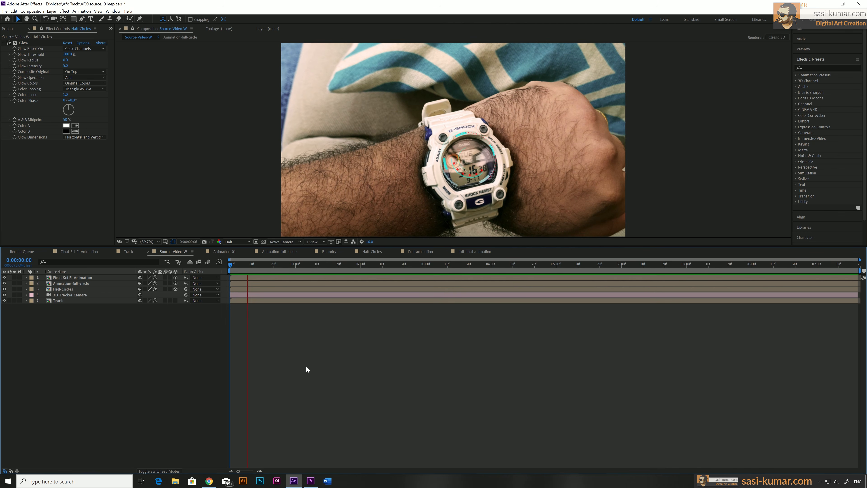